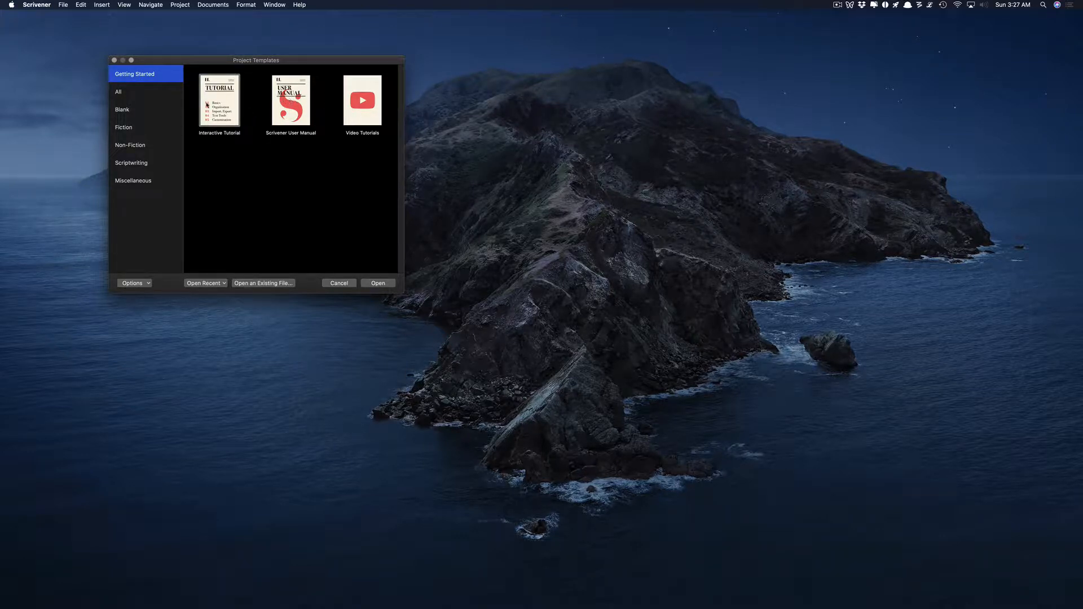
Browse the template categories, show Fiction, and select OwenDareNovelTemplate.
click(126, 93)
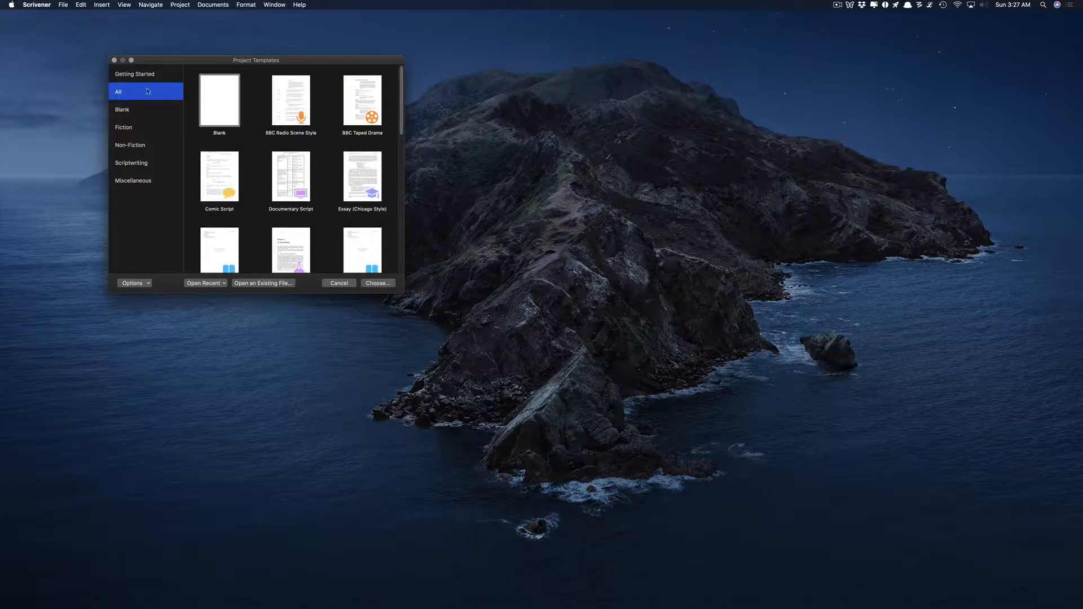
click(132, 112)
click(136, 128)
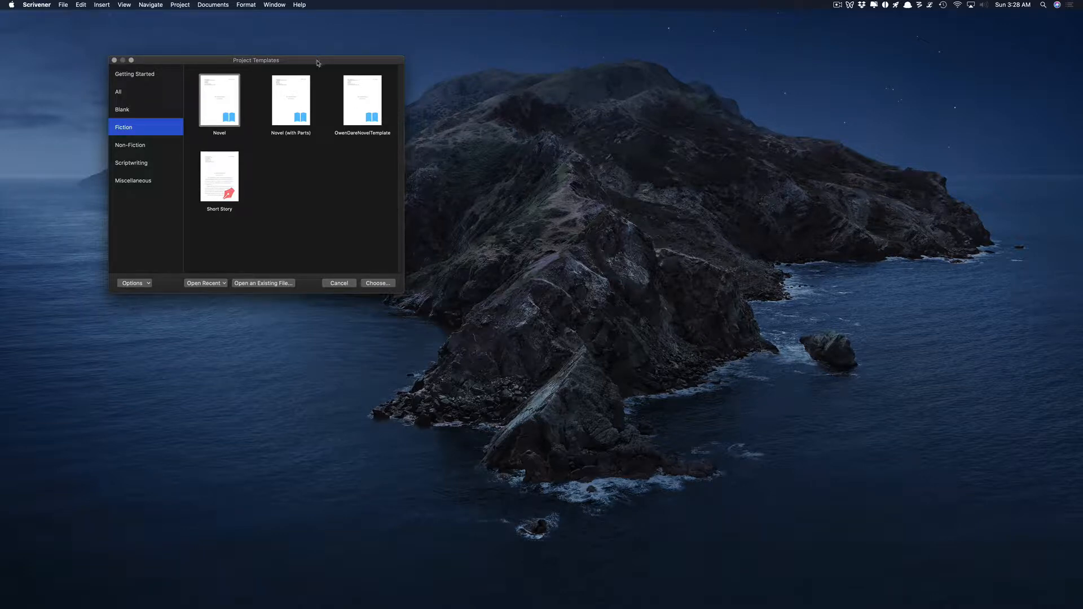
drag(319, 62, 324, 48)
click(357, 96)
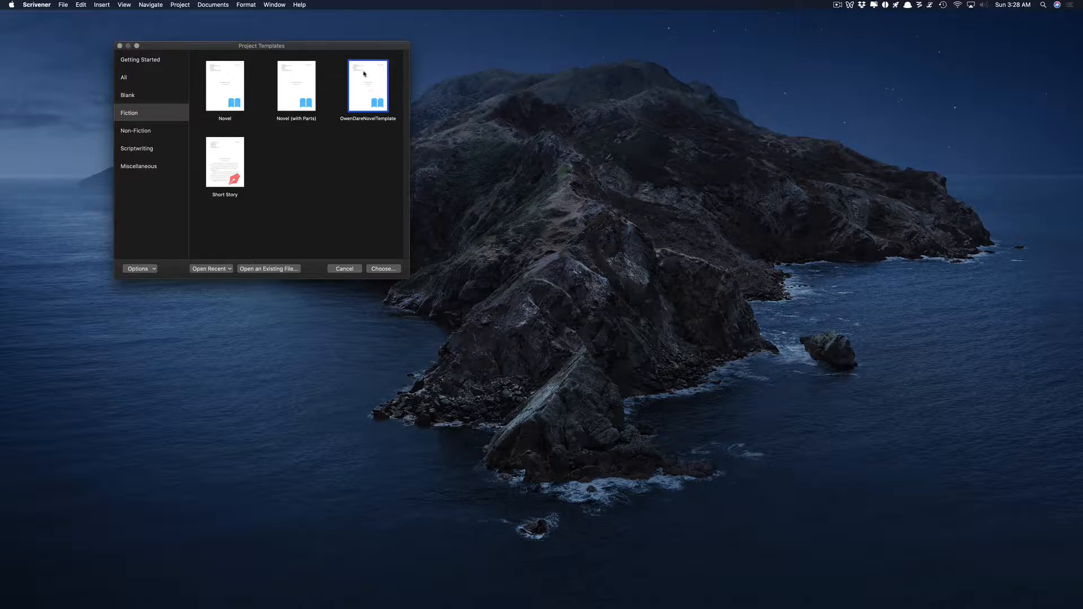
Reposition the templates window, compare the Novel templates, then reselect OwenDareNovelTemplate.
drag(340, 47, 373, 49)
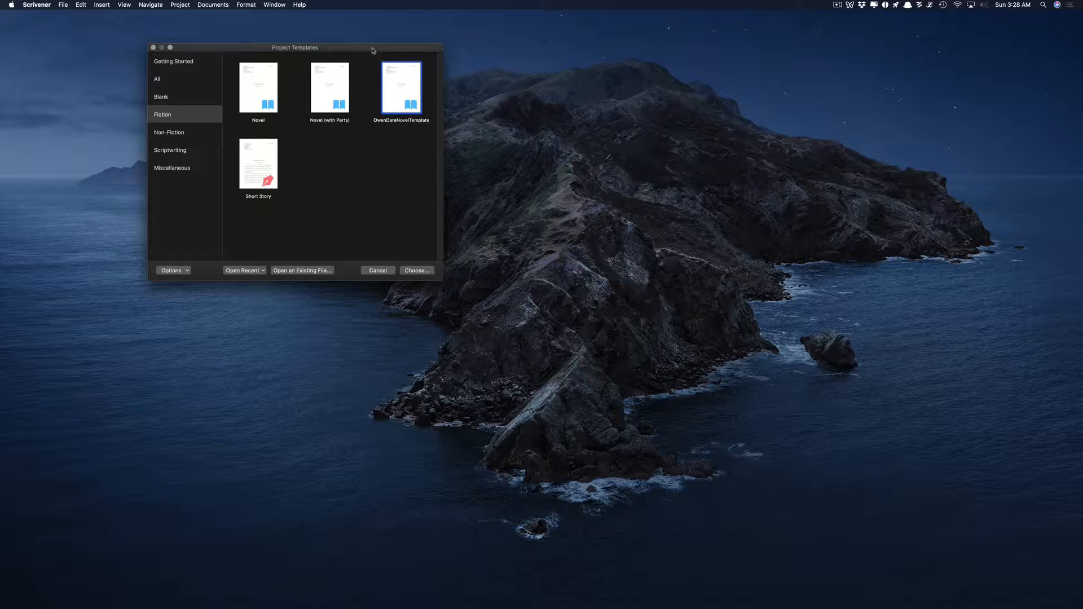
drag(371, 50, 361, 43)
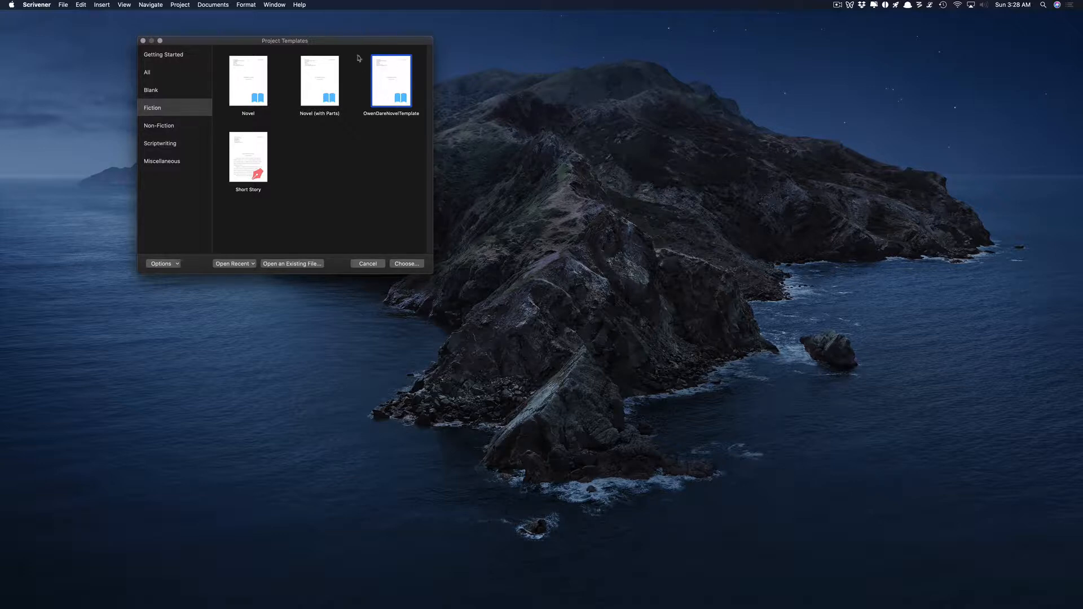
drag(356, 44, 322, 38)
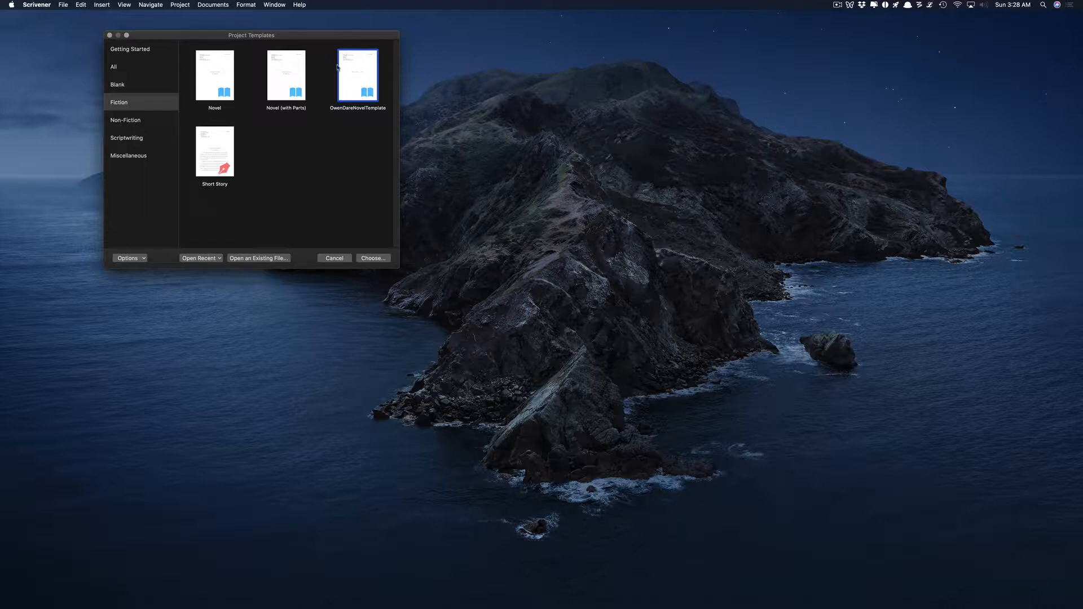
click(285, 79)
click(227, 78)
click(279, 78)
click(230, 76)
click(285, 79)
click(351, 78)
Name the new project YouTubeDemo and create it from the template.
click(374, 258)
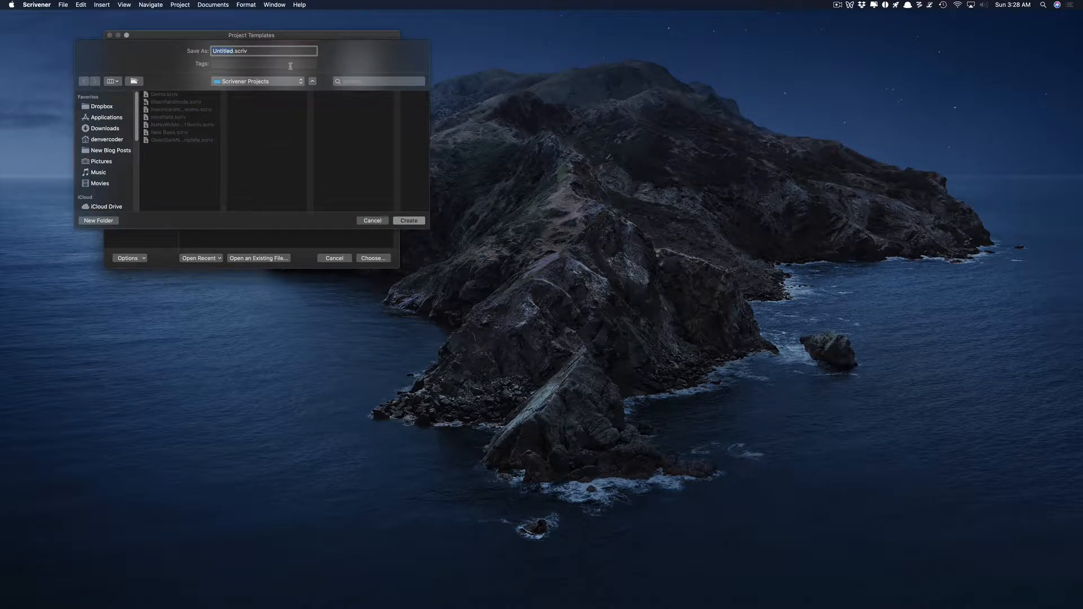
text(YouTubeDemo)
click(394, 221)
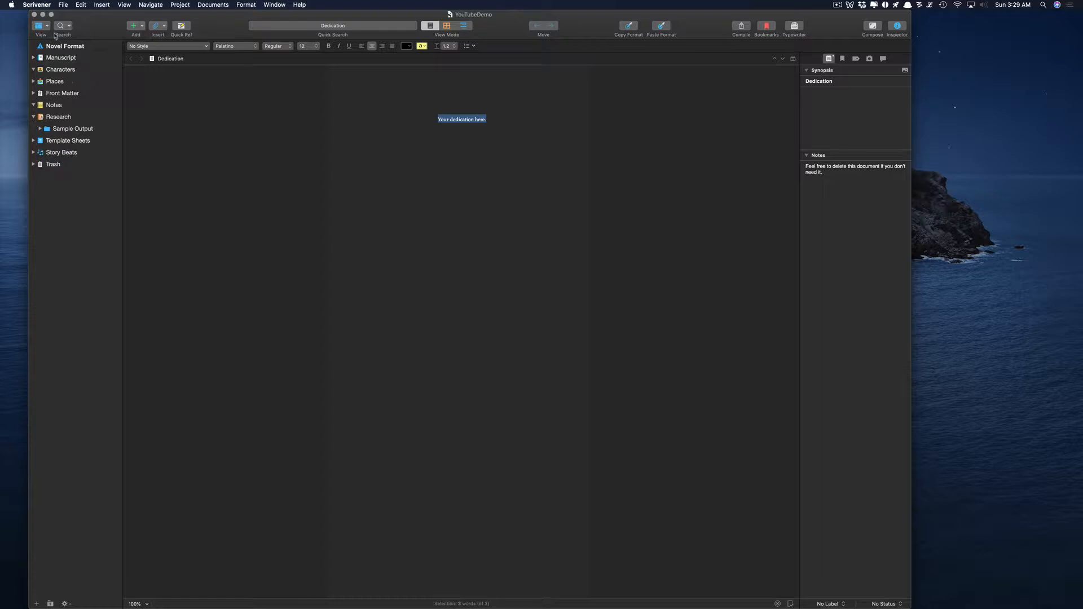
Collapse Research and expand Manuscript and Chapter, stepping to the Scene document.
click(33, 116)
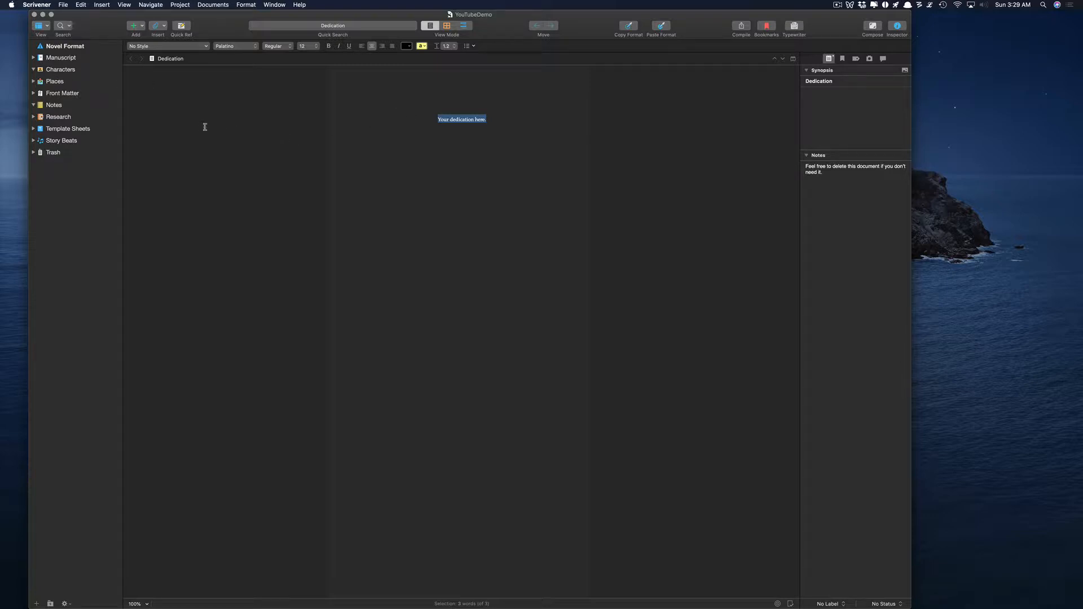
click(33, 57)
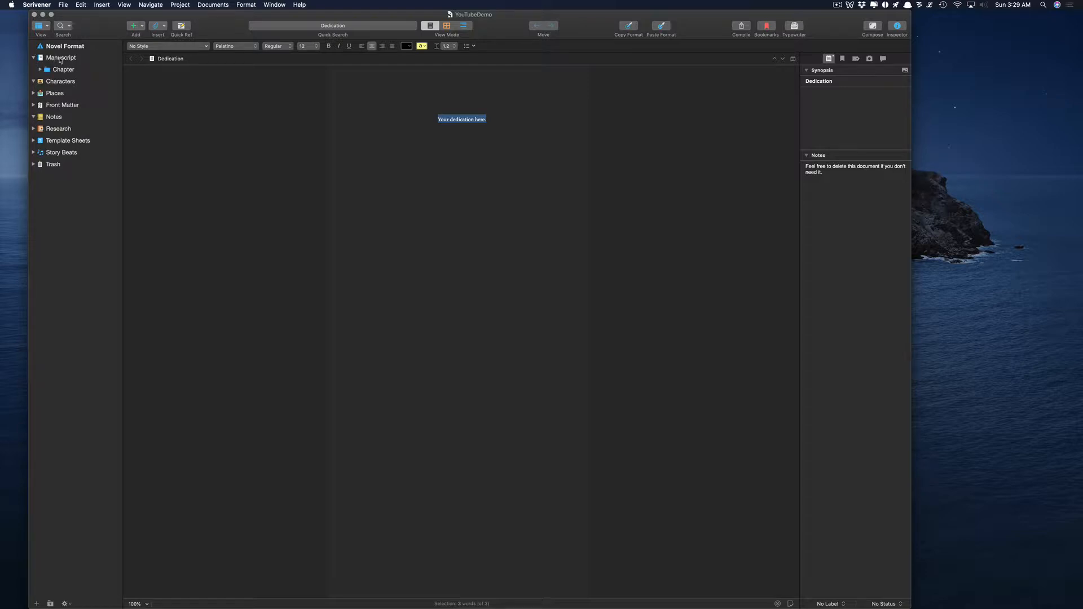
click(40, 69)
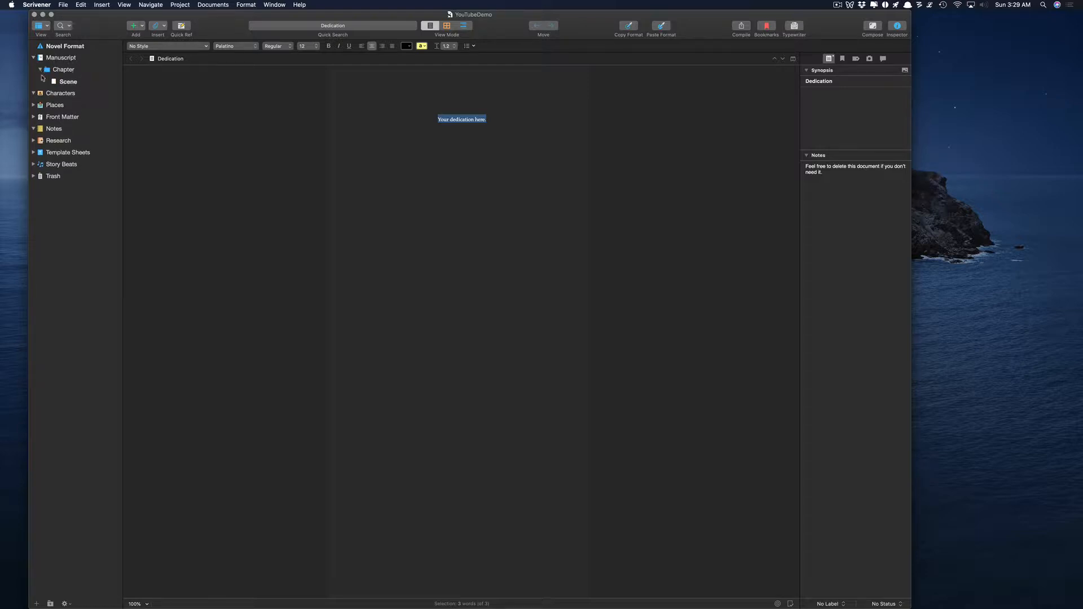
click(64, 70)
key(Down)
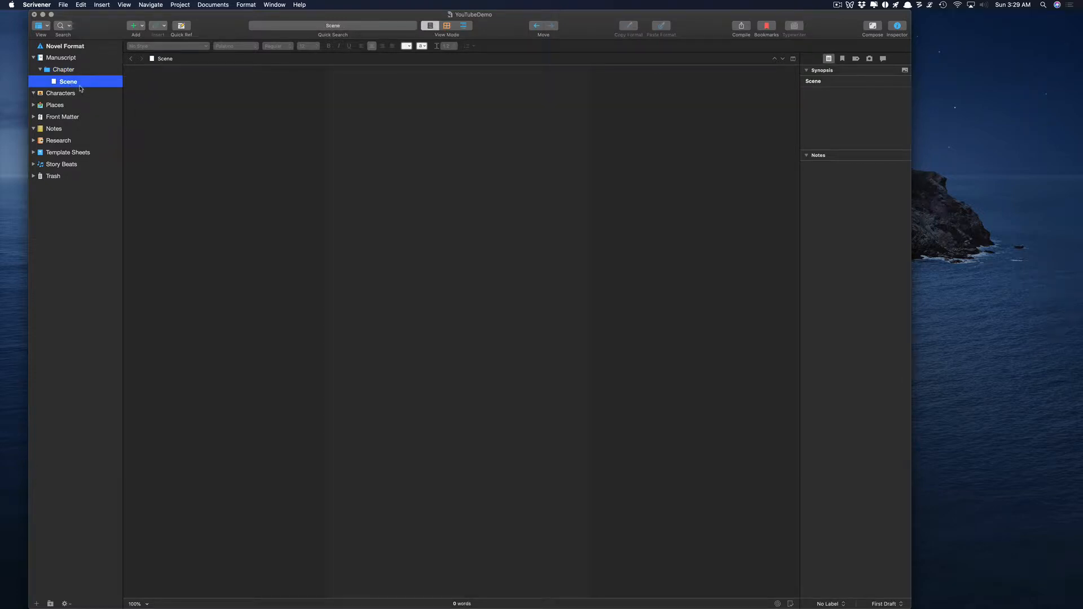
click(64, 69)
key(Down)
Open Characters, expand Places and Front Matter, peeking into Manuscript Format, Paperback and Ebook.
click(58, 94)
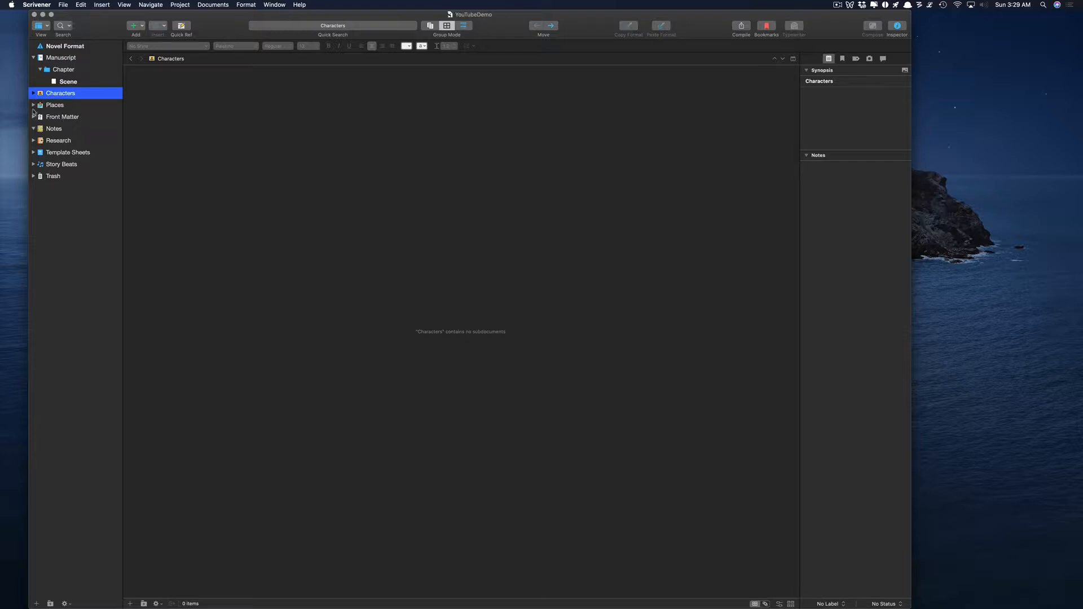
click(34, 106)
click(34, 116)
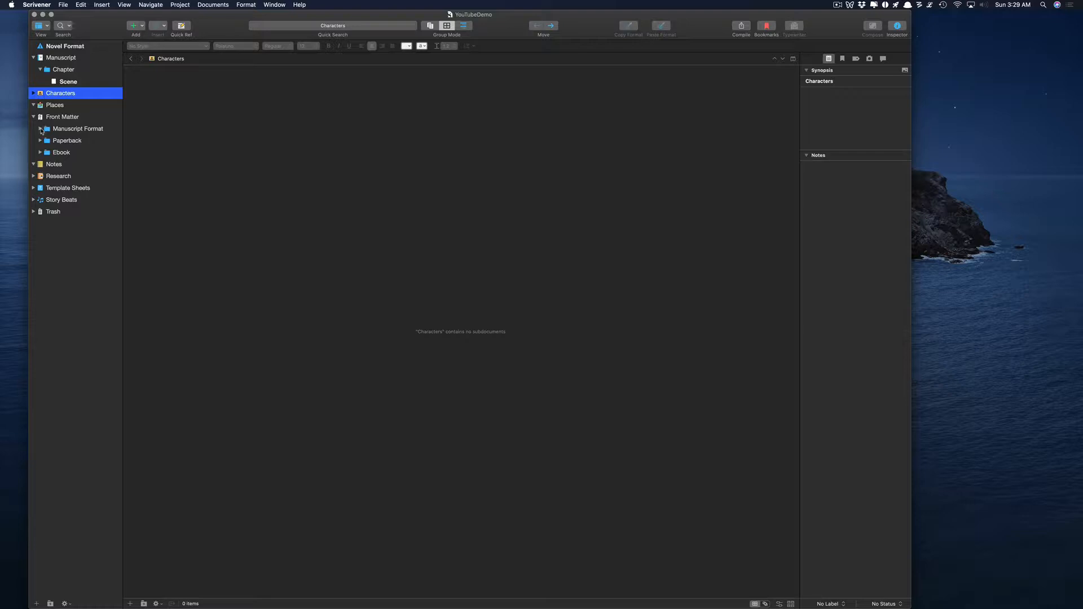
click(40, 130)
click(41, 130)
click(40, 141)
click(40, 141)
click(40, 153)
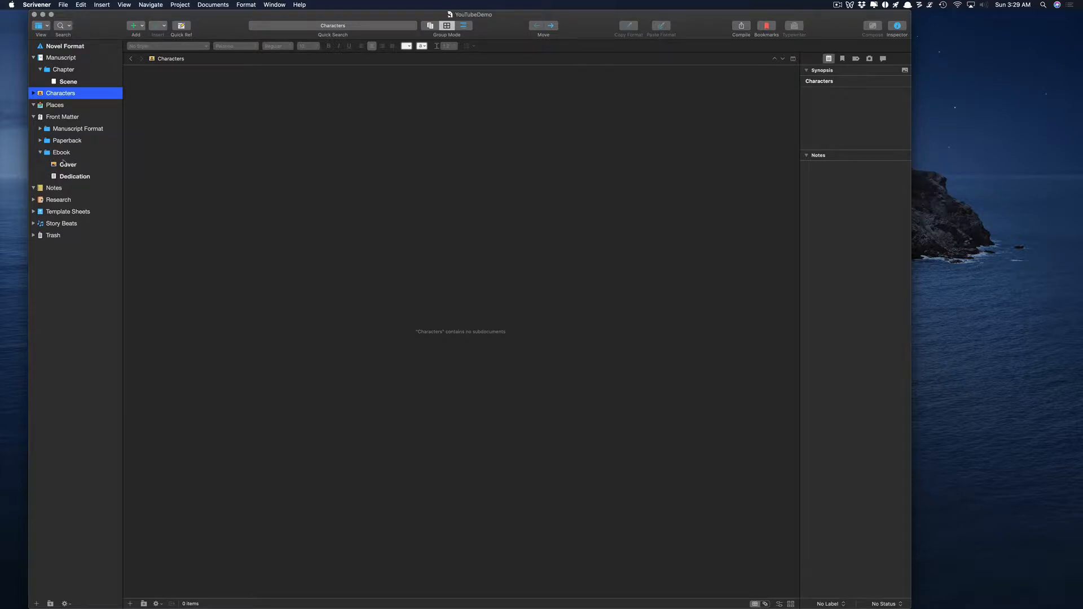
click(40, 153)
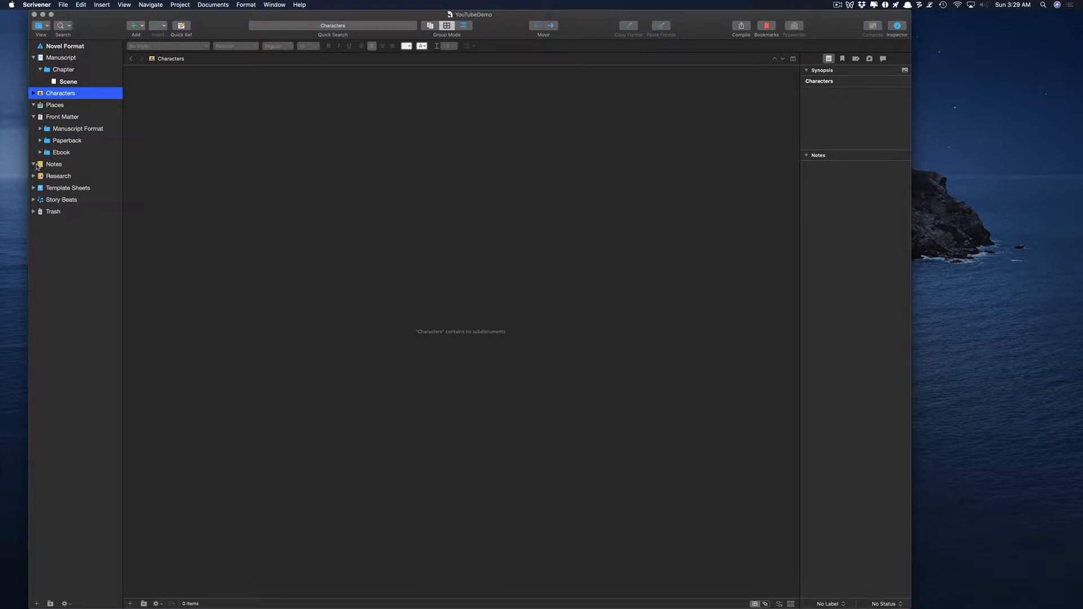
Expand Research and step from Standard Manuscript to the Paperback Novel sample output.
click(34, 176)
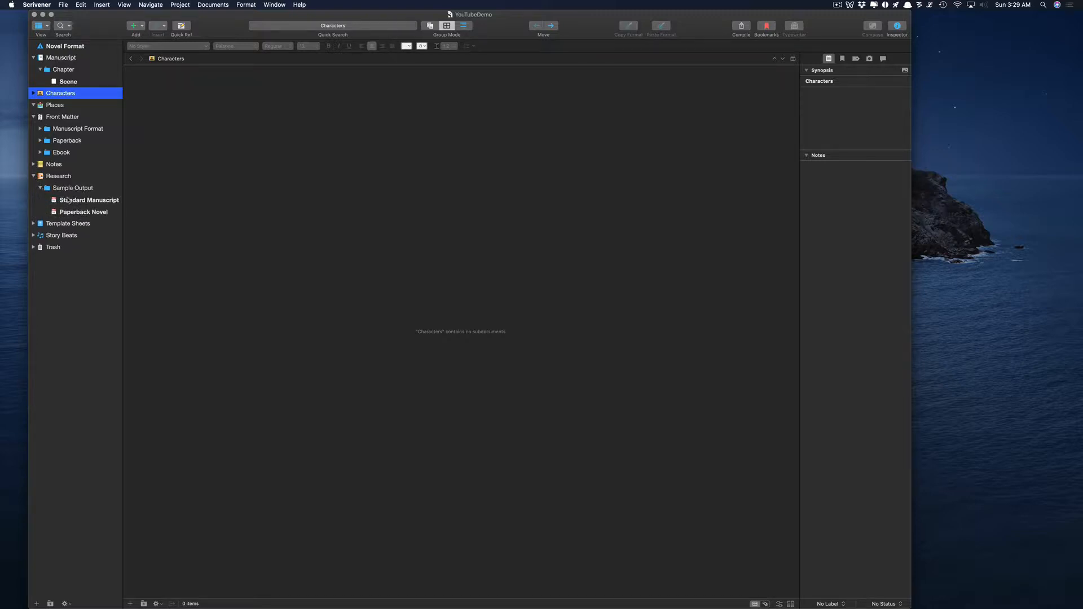
click(83, 201)
key(Down)
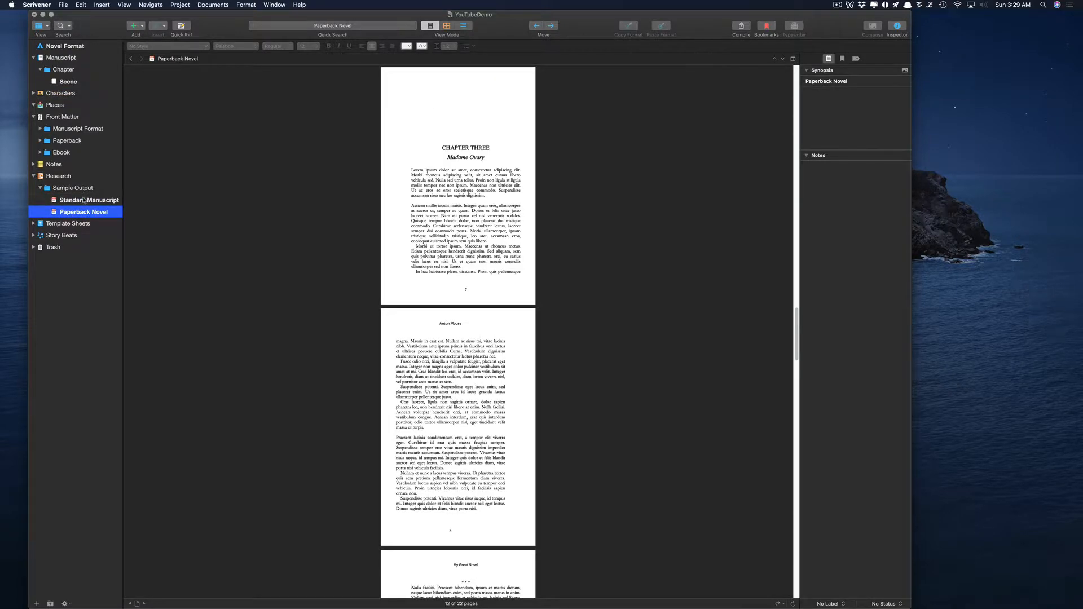
Expand Template Sheets, view the Character Sketch and Setting Sketch sheets, then show Characters.
click(83, 200)
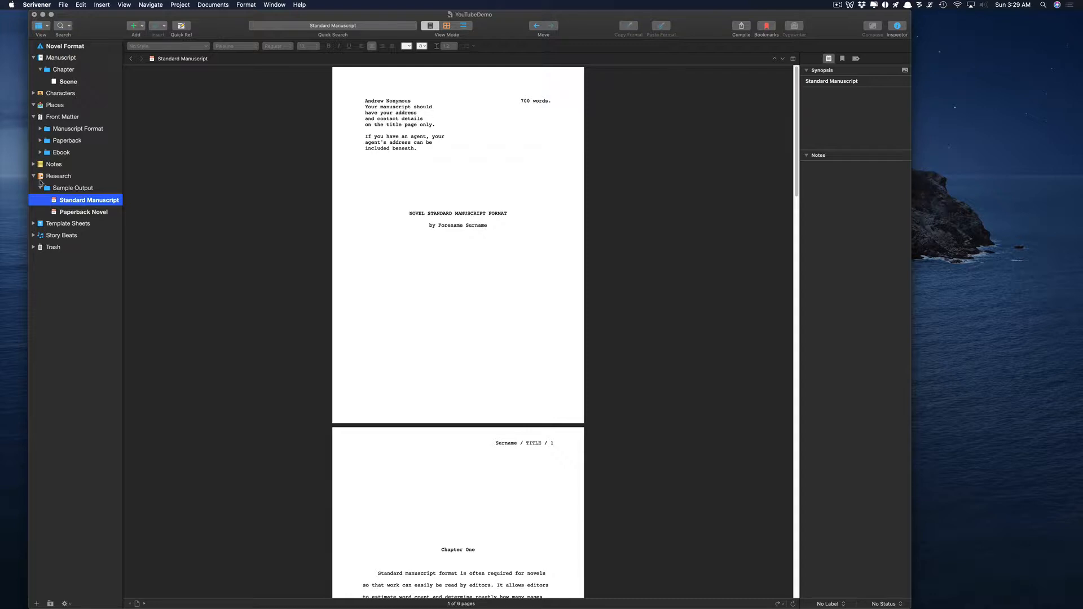
click(34, 177)
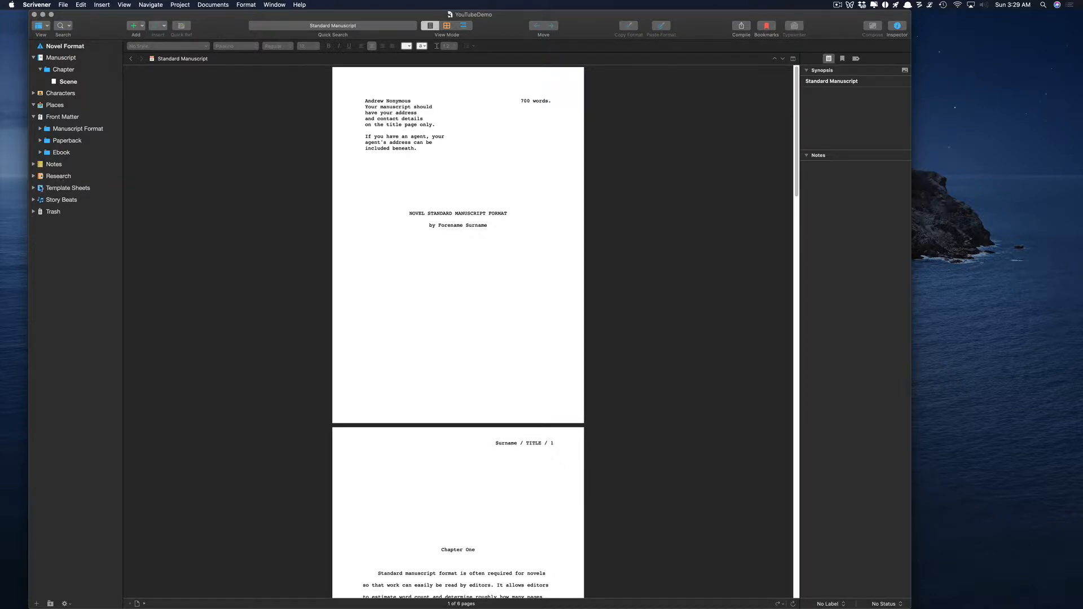
click(33, 188)
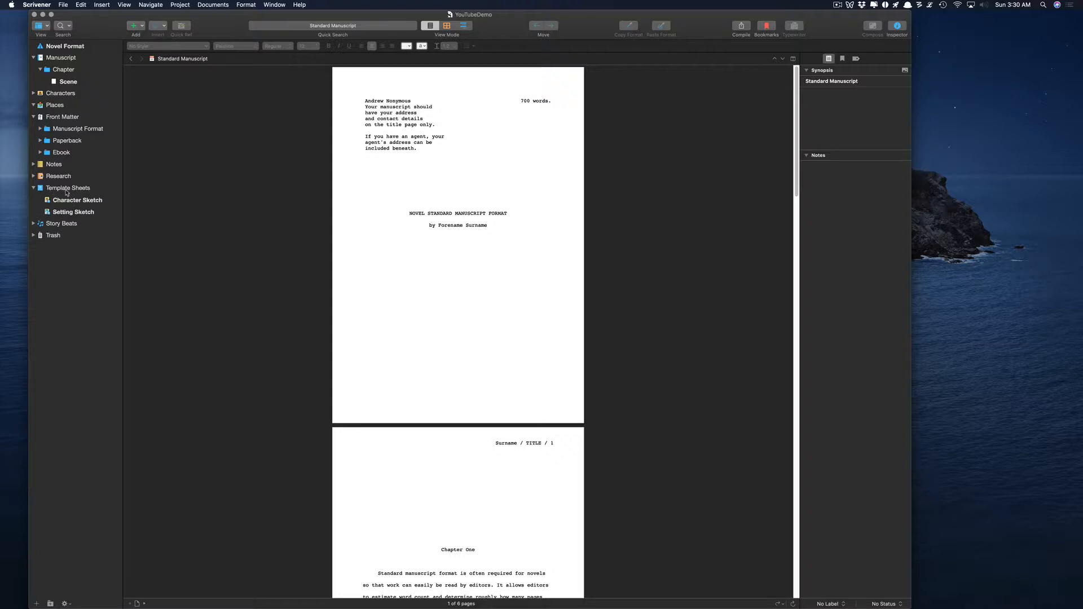
click(66, 199)
click(73, 214)
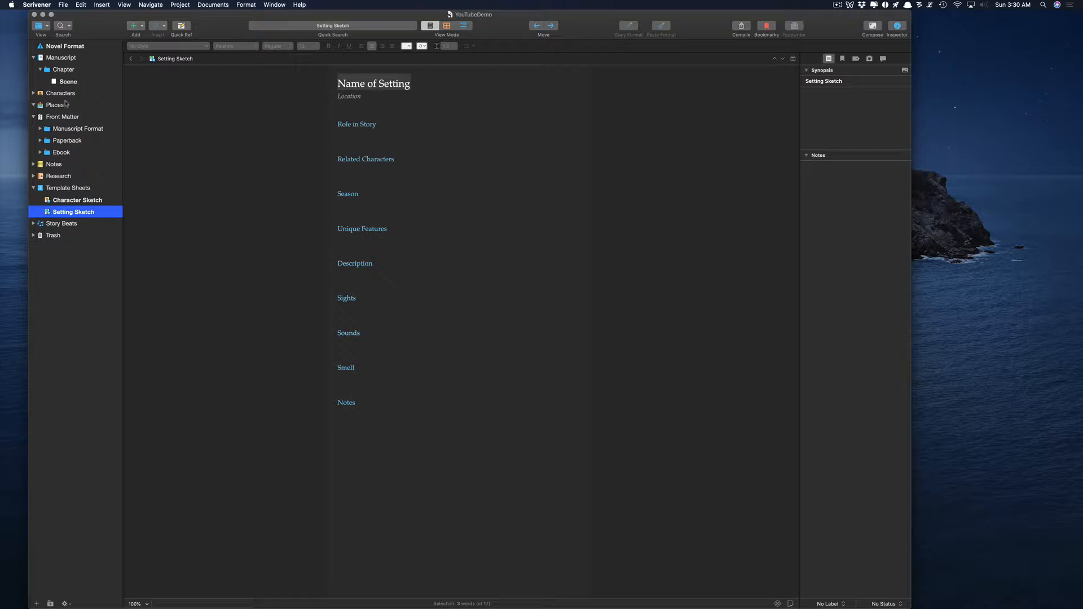
click(73, 201)
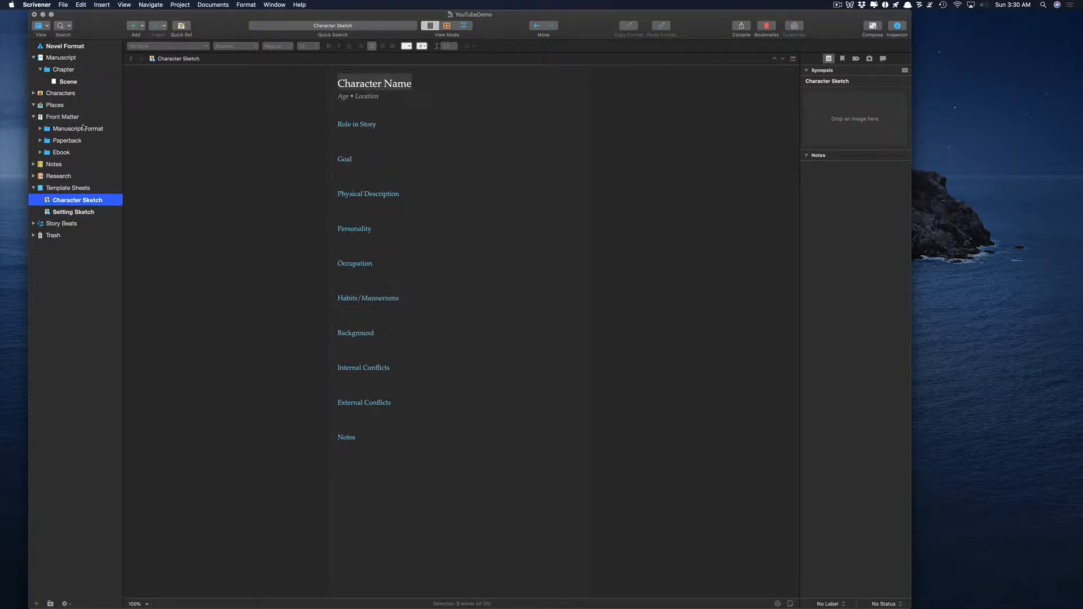
click(59, 95)
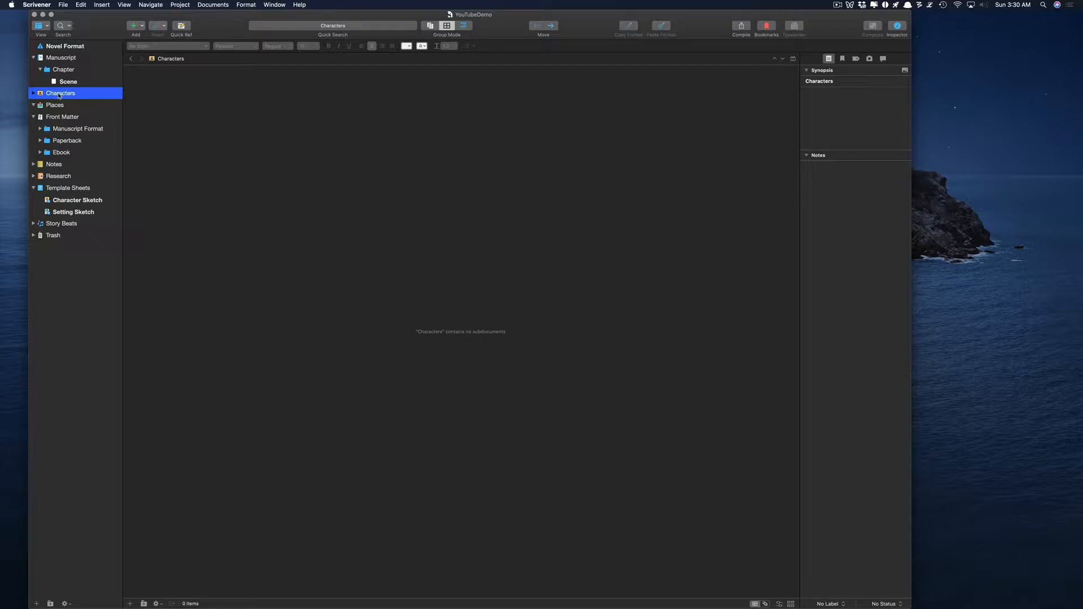
Copy the Character Sketch sheet into Characters, rename it Bob, then trash it.
click(70, 202)
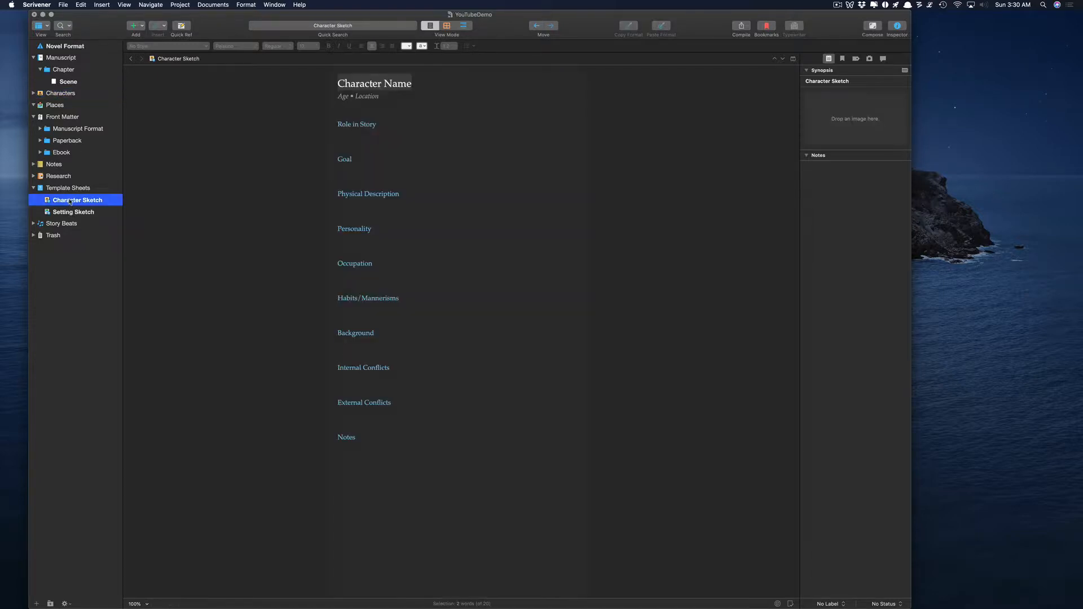
right_click(70, 202)
key(Escape)
mouse_move(69, 214)
mouse_down()
mouse_move(71, 94)
mouse_move(74, 107)
mouse_up()
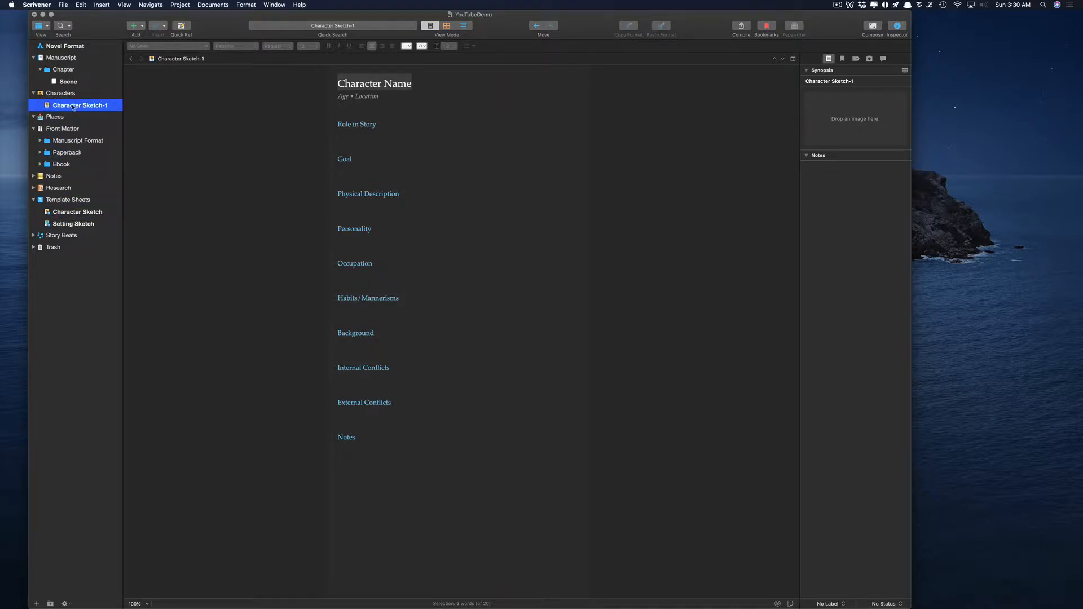
click(73, 105)
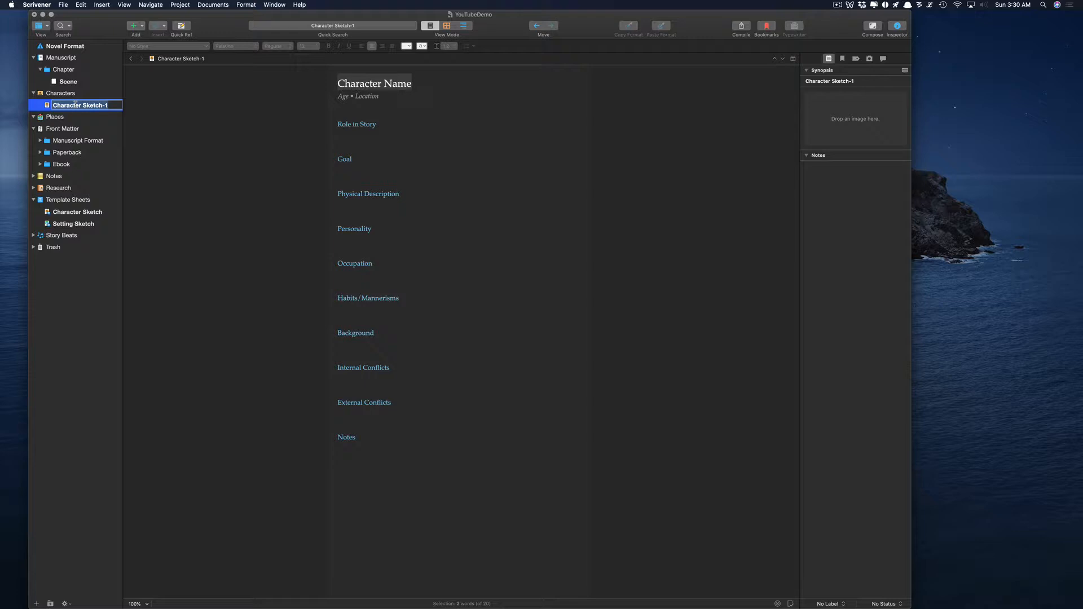
text(Bob)
key(Return)
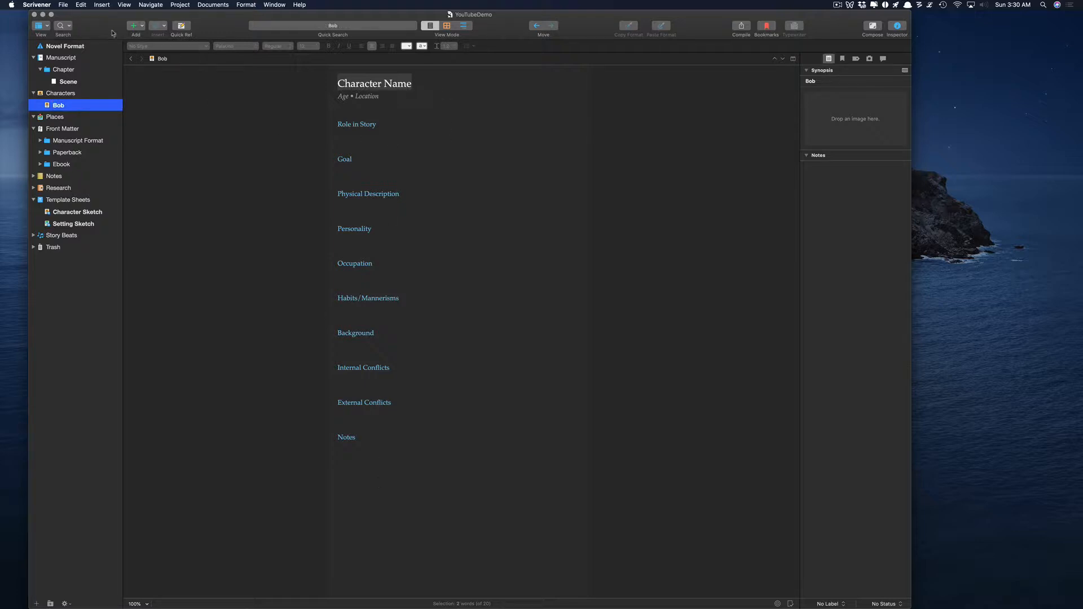
key(super+BackSpace)
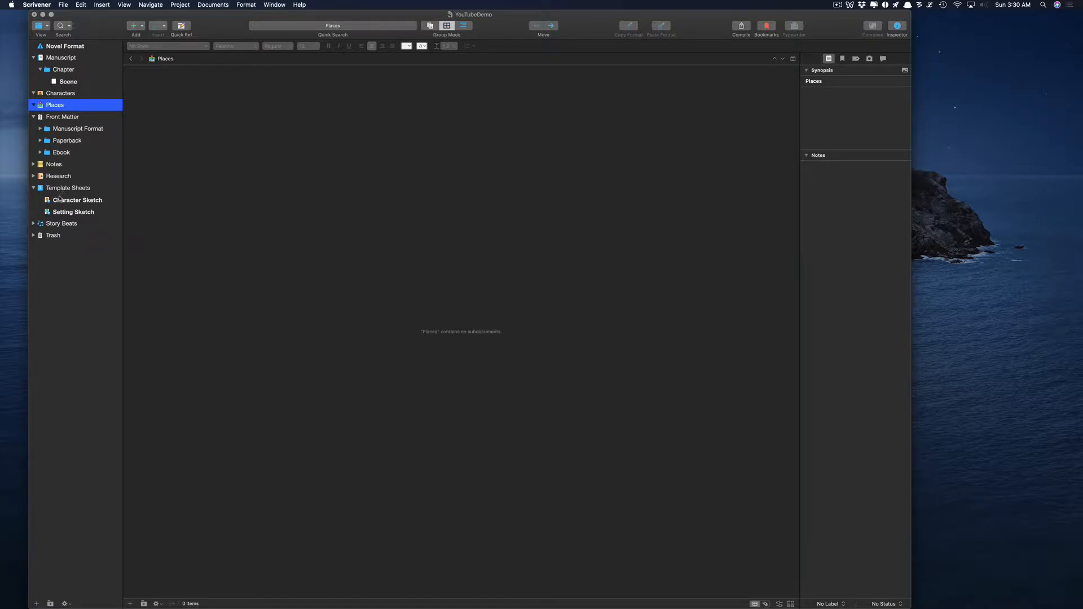
Add a new Character Sketch document under Characters named Bob.
click(57, 94)
right_click(56, 95)
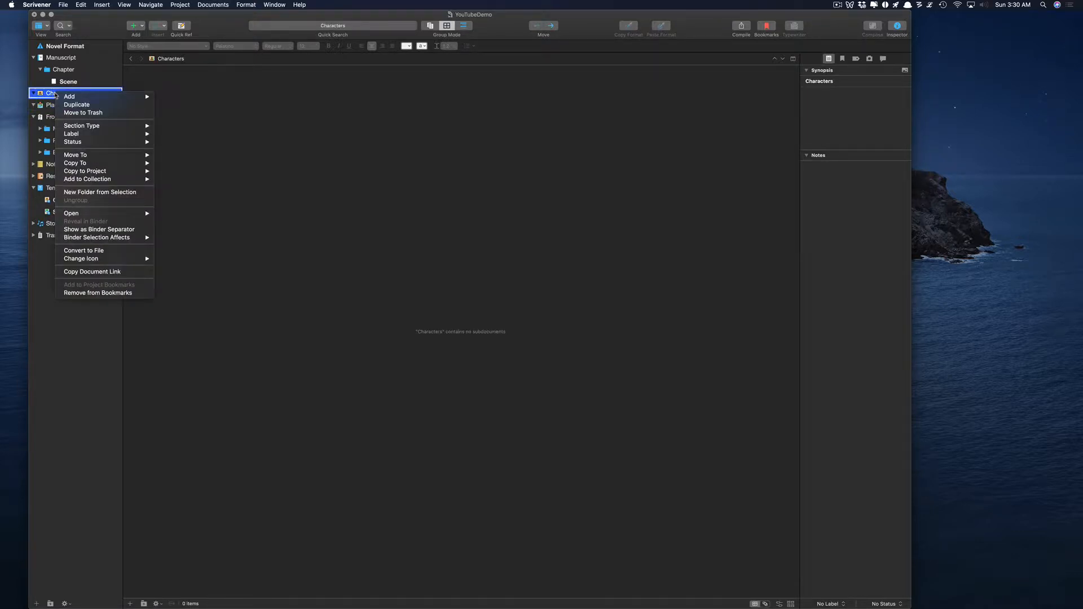
mouse_move(78, 96)
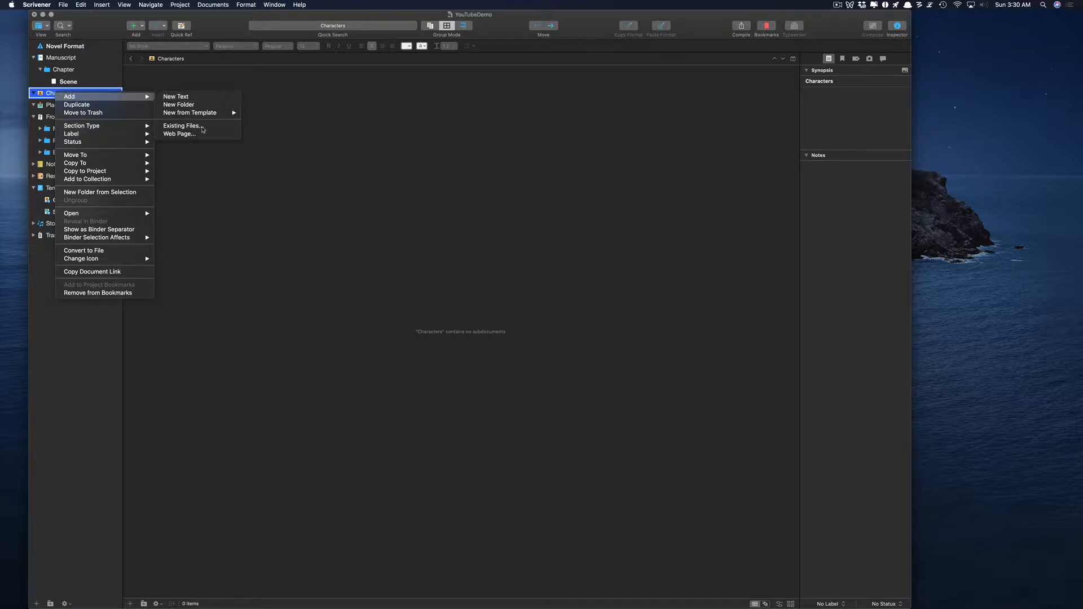
mouse_move(210, 114)
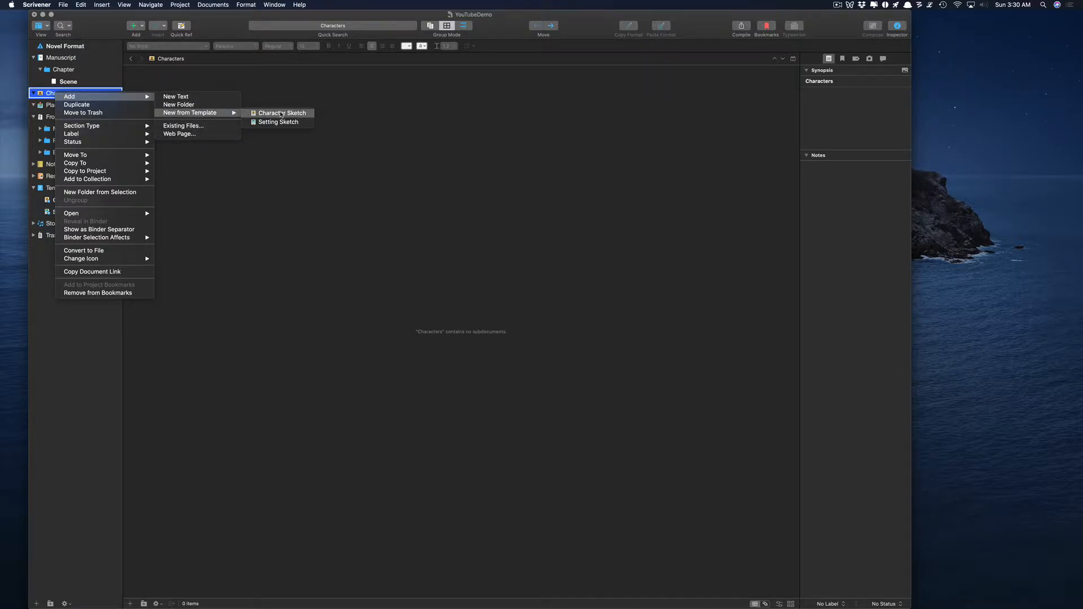
click(280, 112)
text(Bob)
key(Return)
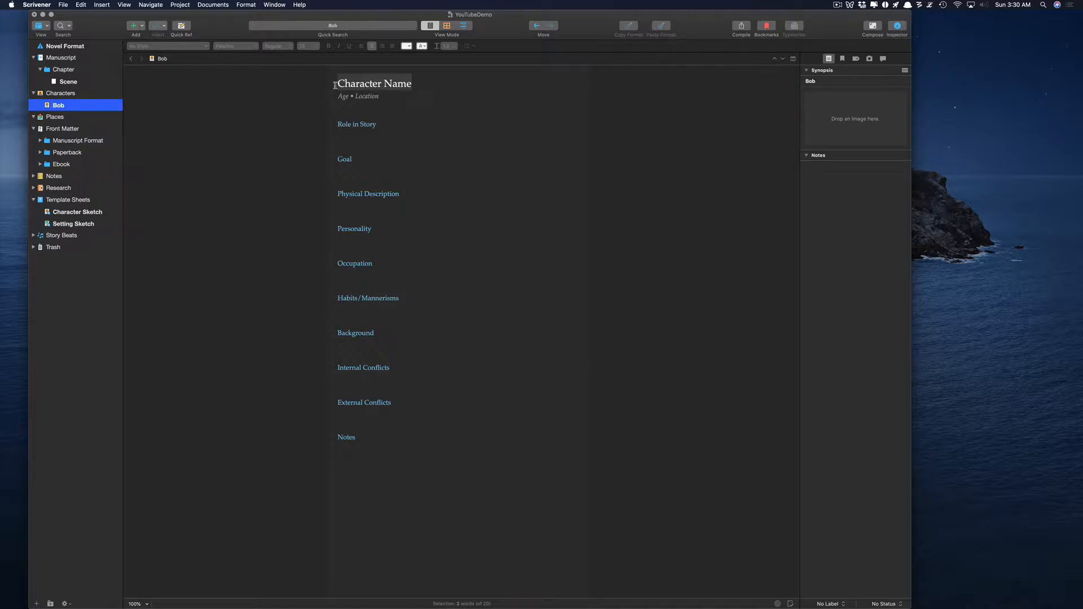
Fill in the sheet with name Bob, age 24 and location Seattle, then trash it.
click(409, 84)
drag(412, 84, 327, 81)
text(Bob)
key(Down)
key(BackSpace)
key(BackSpace)
key(BackSpace)
text(24)
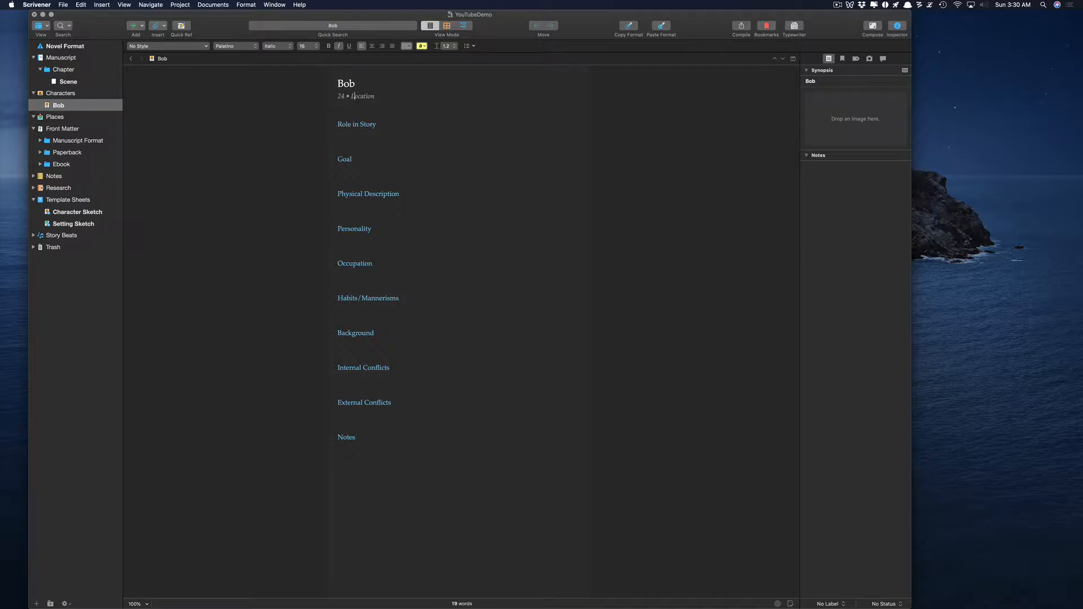
key(shift+Right)
key(shift+Right)
key(shift+Right)
key(shift+Right)
key(shift+Right)
key(shift+Right)
key(shift+Right)
key(shift+Right)
key(shift+Right)
key(shift+Left)
text(Seattle)
key(Down)
click(67, 106)
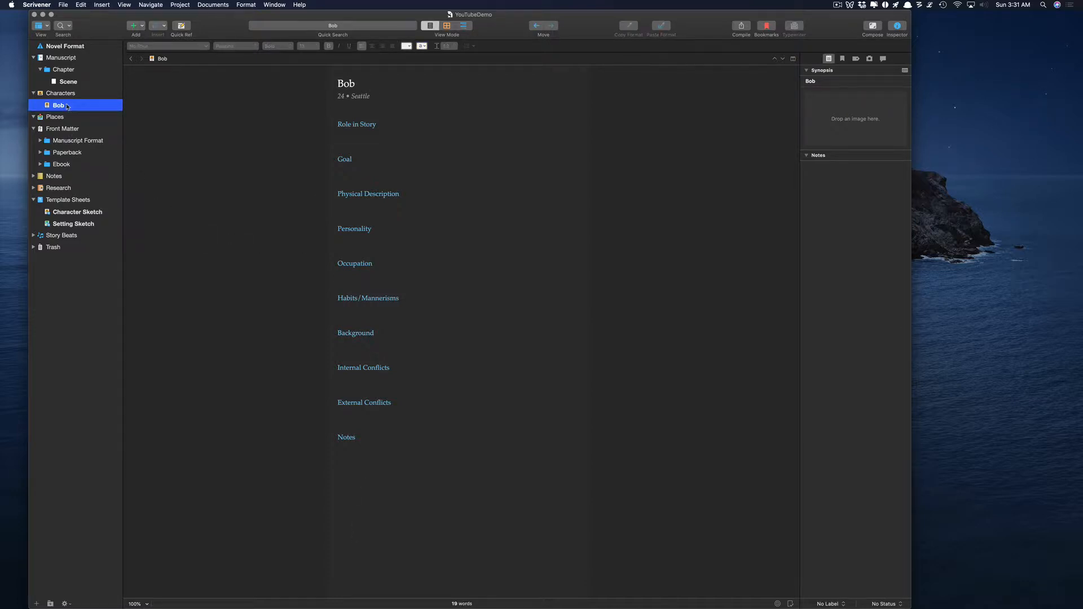
key(super+BackSpace)
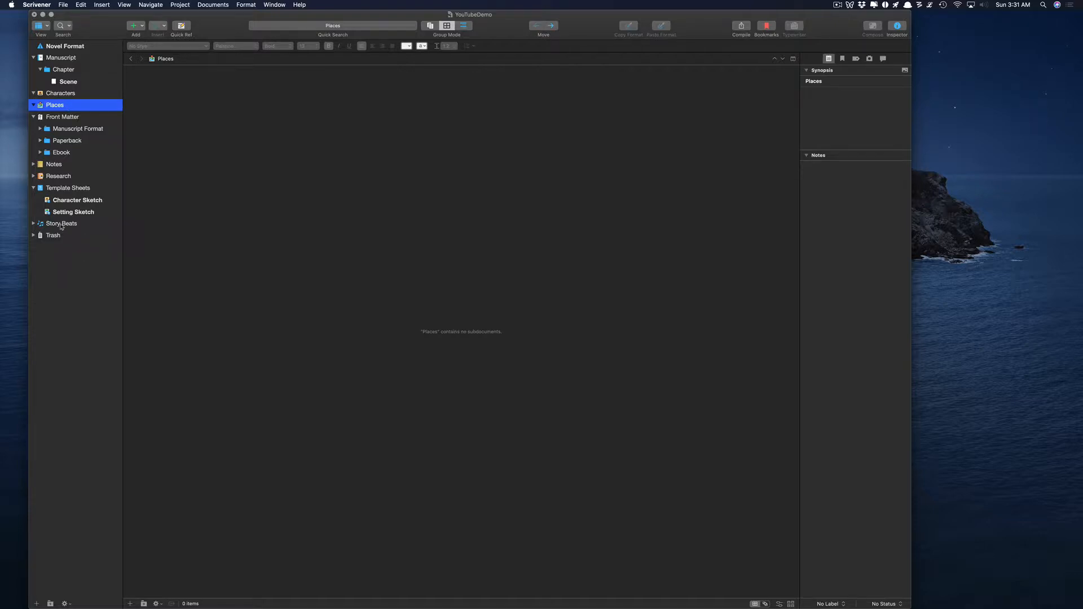
Collapse Template Sheets and expand Story Beats, Act I and the Opening Image beat.
click(34, 189)
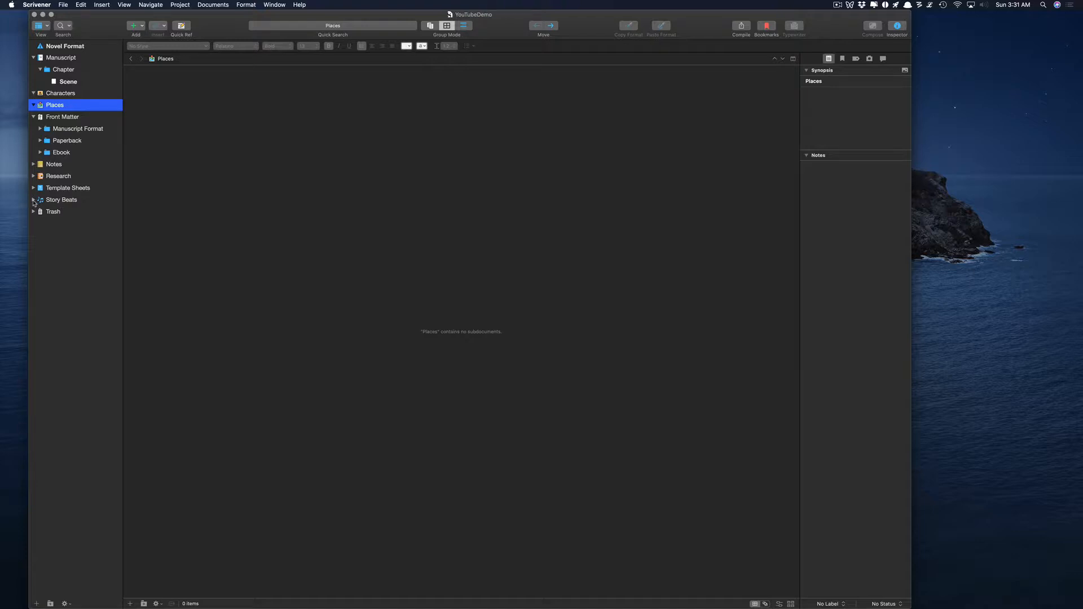
click(33, 200)
click(34, 200)
click(34, 200)
click(34, 199)
click(33, 200)
click(33, 200)
click(35, 200)
click(40, 211)
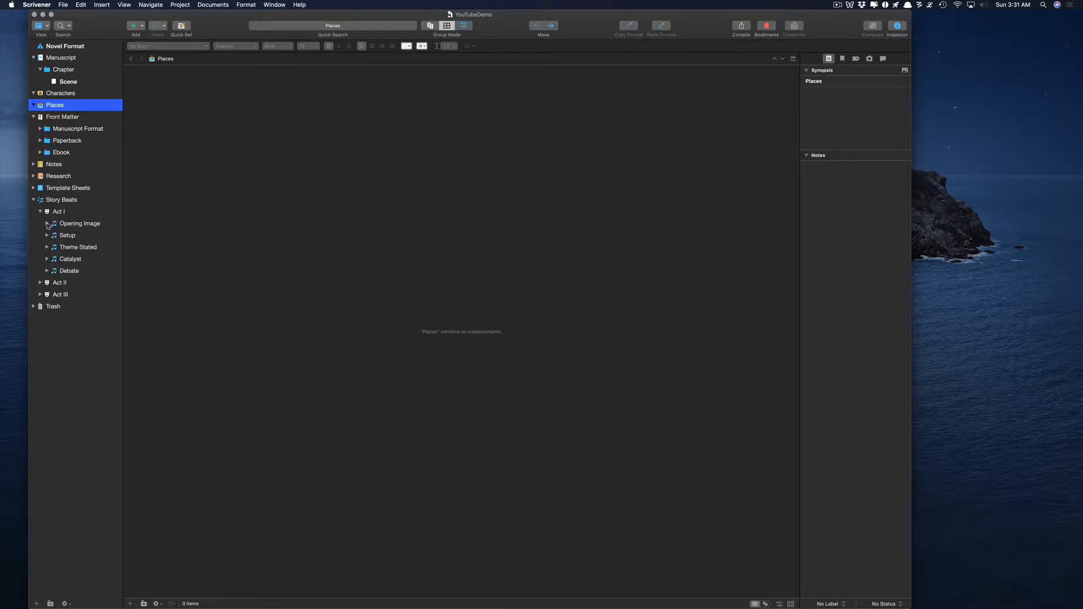
click(46, 223)
Open the Opening Image Explanation and highlight its 'Single Scene — 1%' heading and bullets.
click(60, 235)
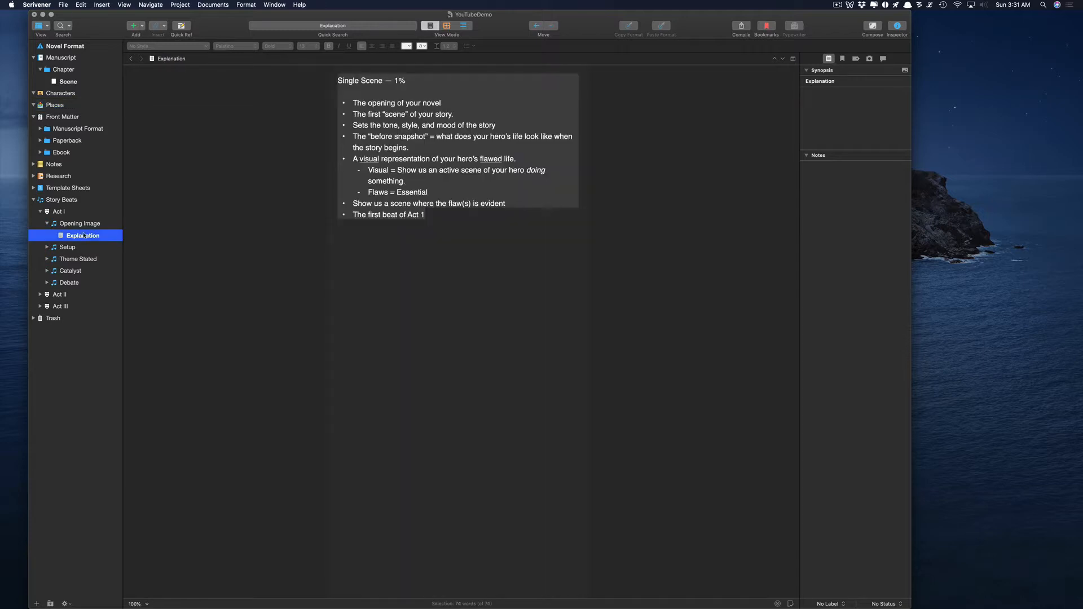
click(361, 91)
drag(338, 80, 411, 82)
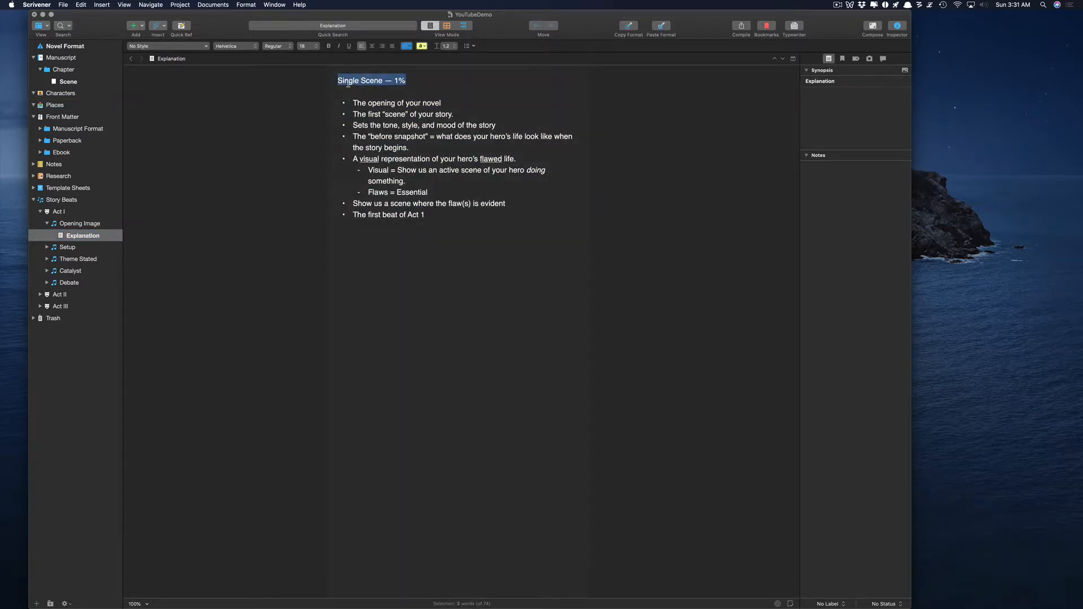
click(353, 103)
drag(353, 103, 444, 103)
drag(356, 114, 451, 113)
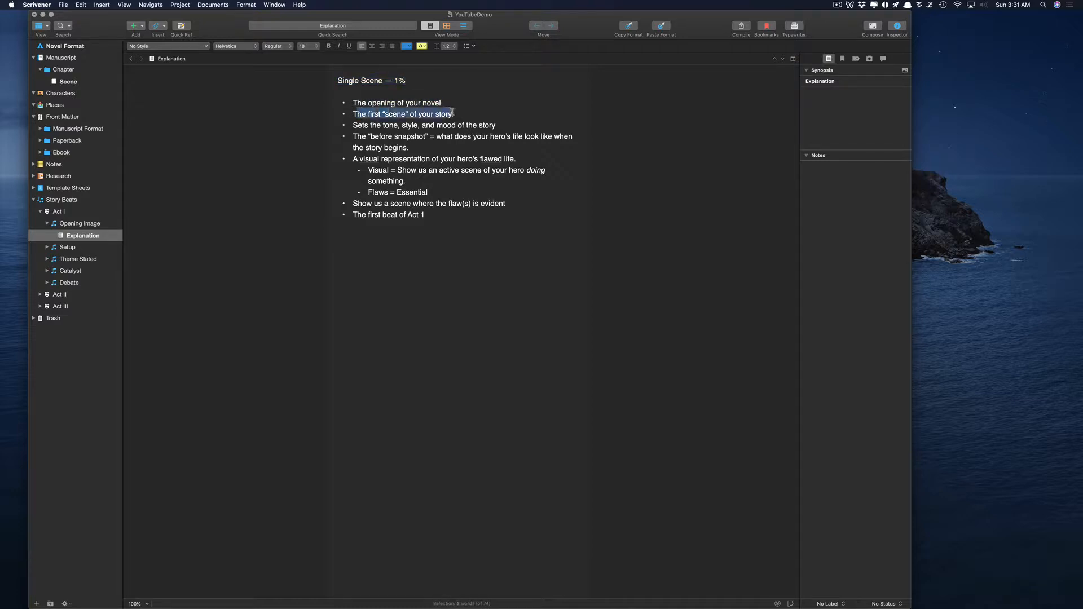
drag(353, 125, 486, 125)
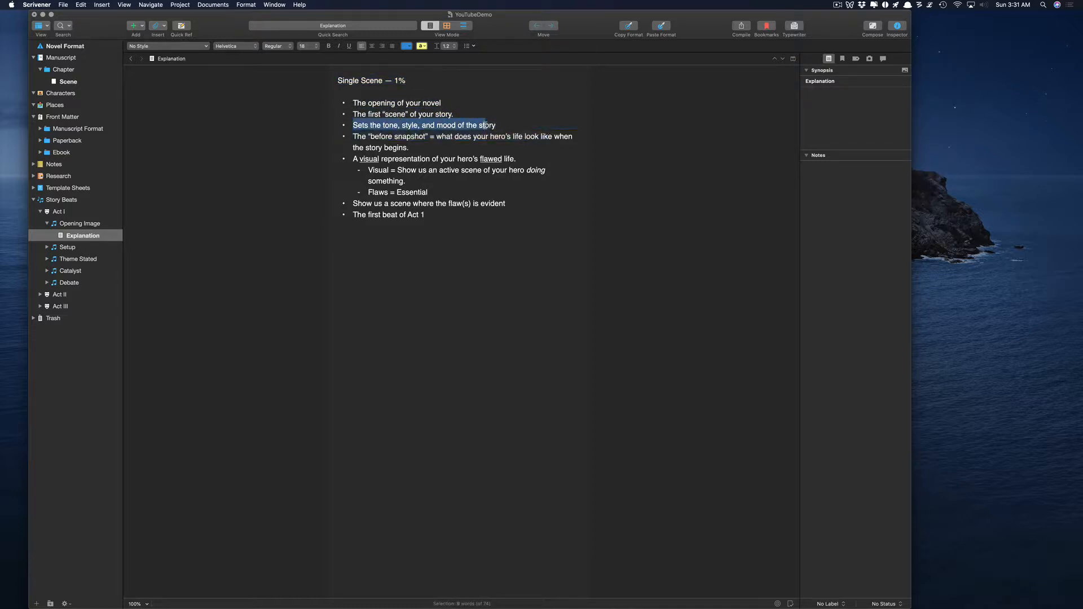
click(485, 125)
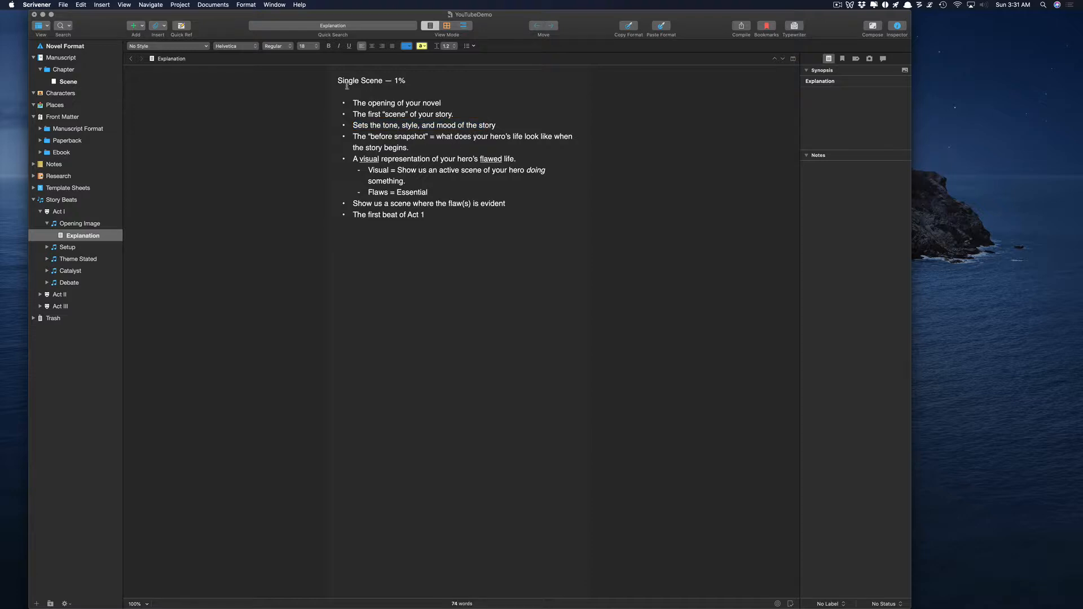
Select the whole explanation text, then display the Opening Image beat's corkboard.
drag(336, 76, 482, 211)
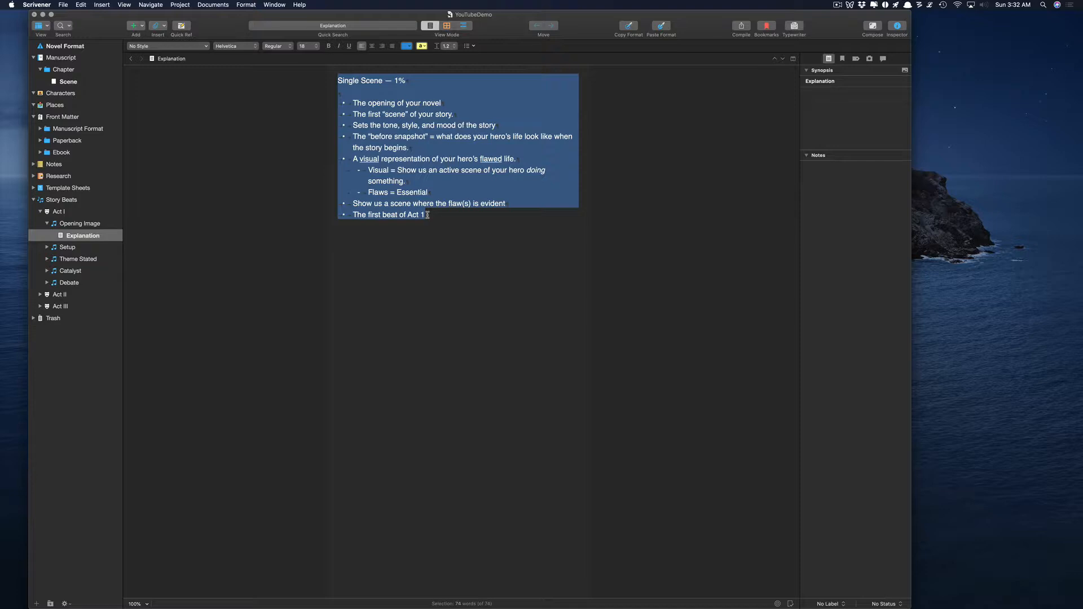
key(Left)
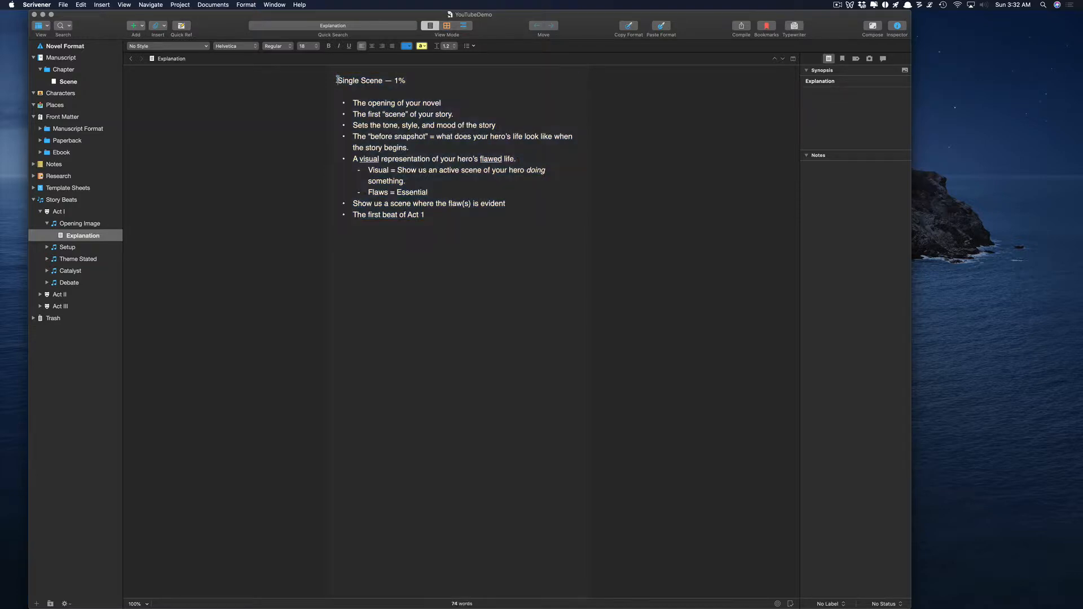
drag(428, 214, 334, 86)
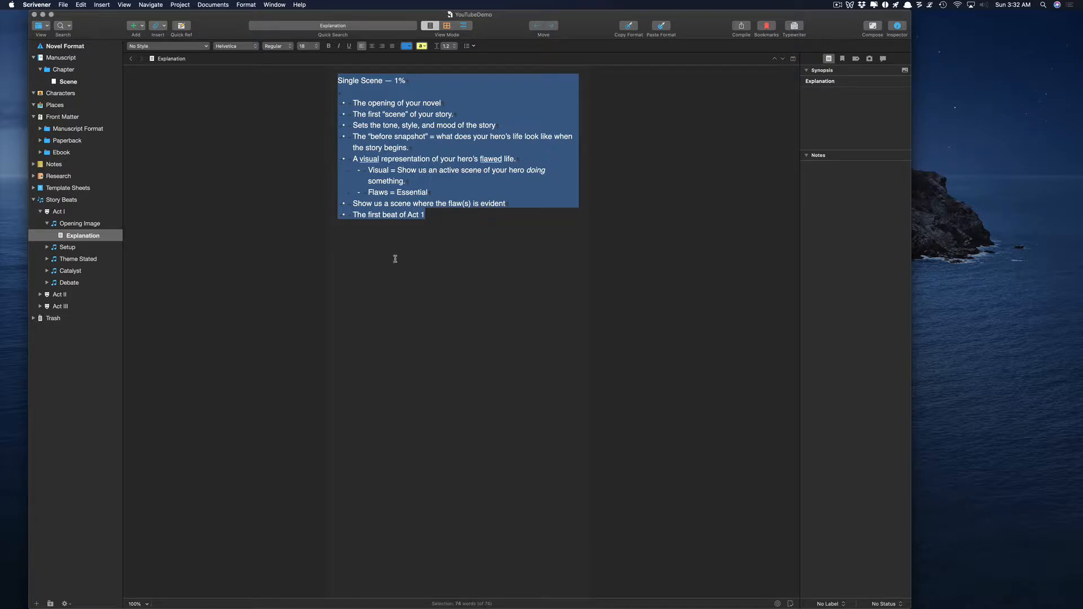
key(Right)
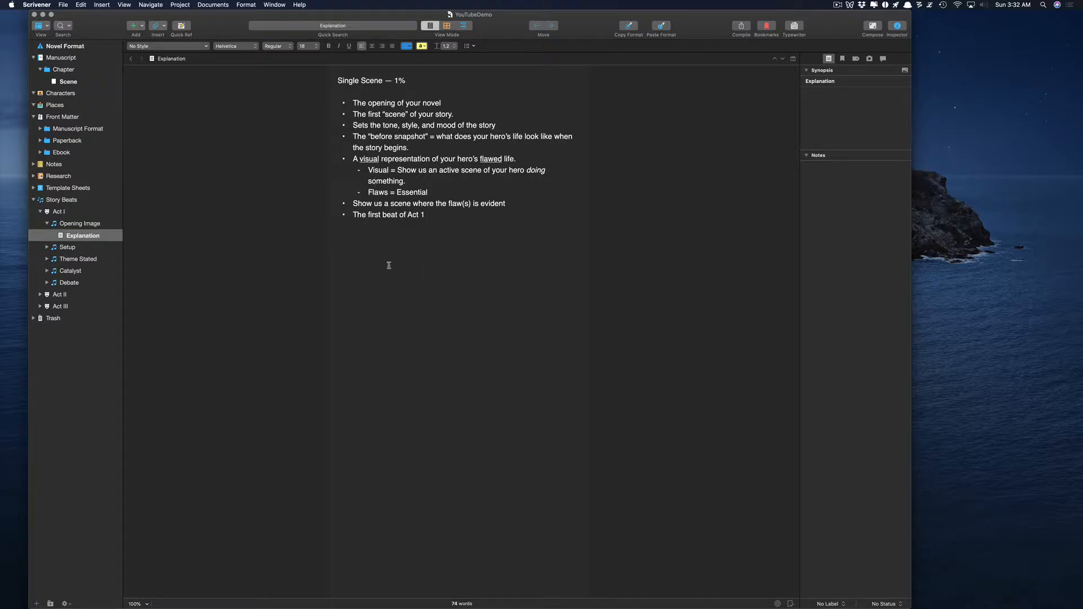
click(79, 224)
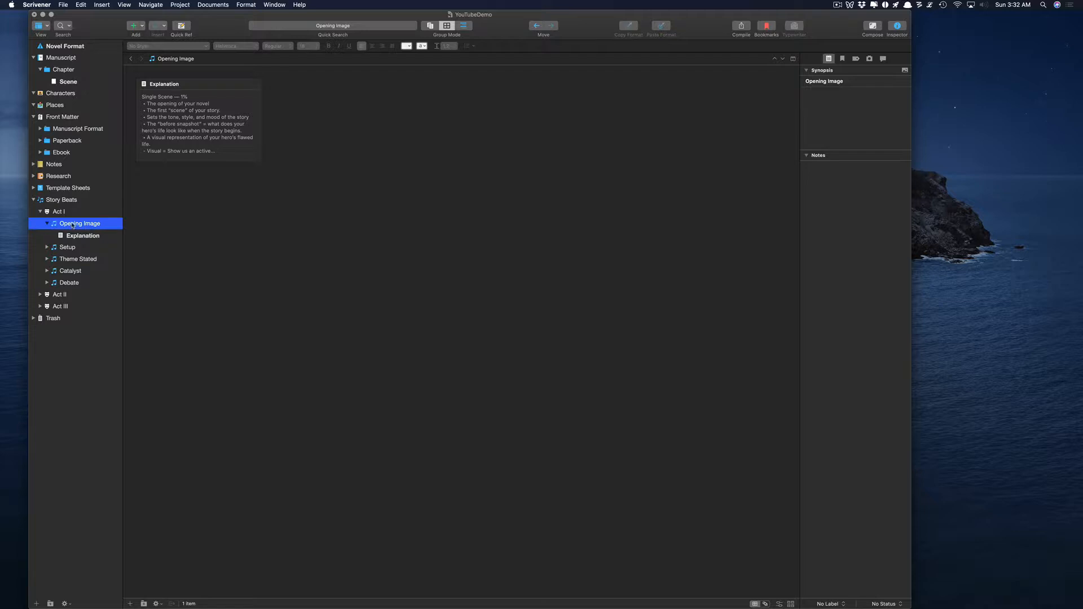
Add a new text document named Opening Image under the Opening Image beat.
right_click(72, 226)
mouse_move(130, 227)
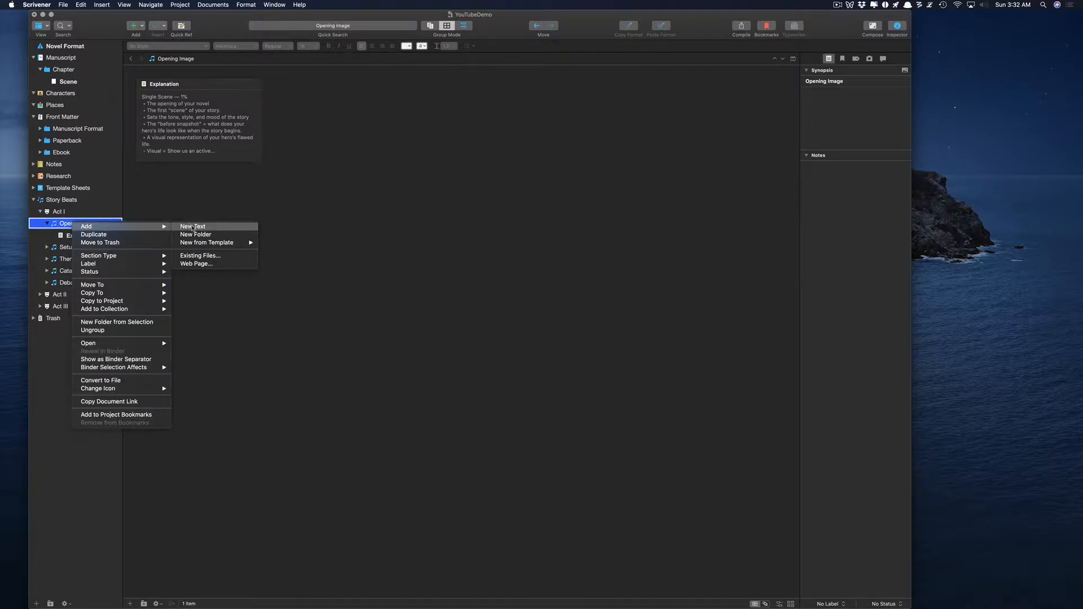
click(193, 227)
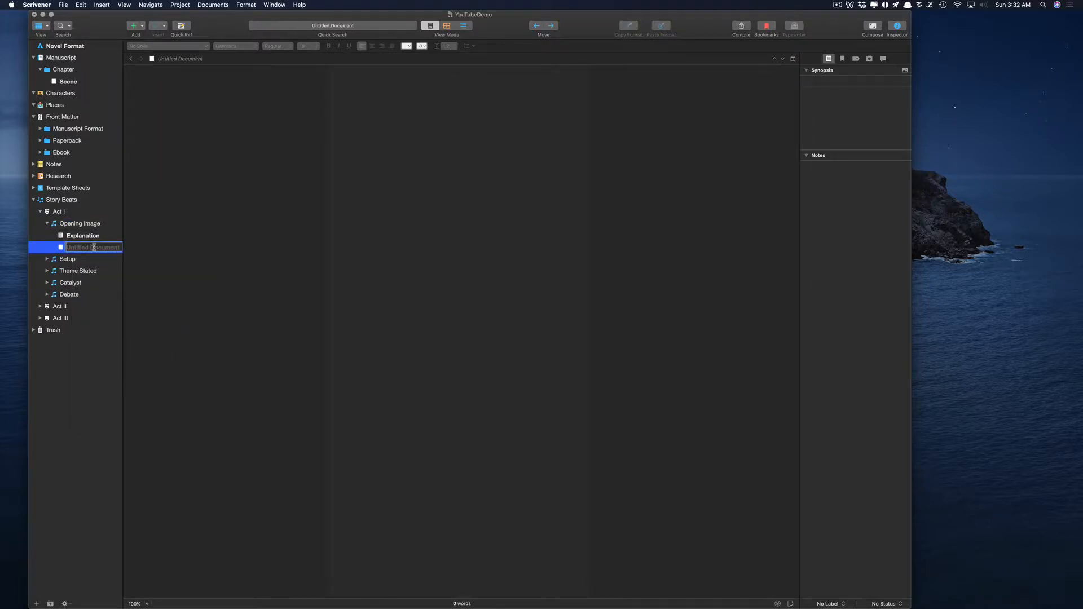
text(Opening Image)
key(Return)
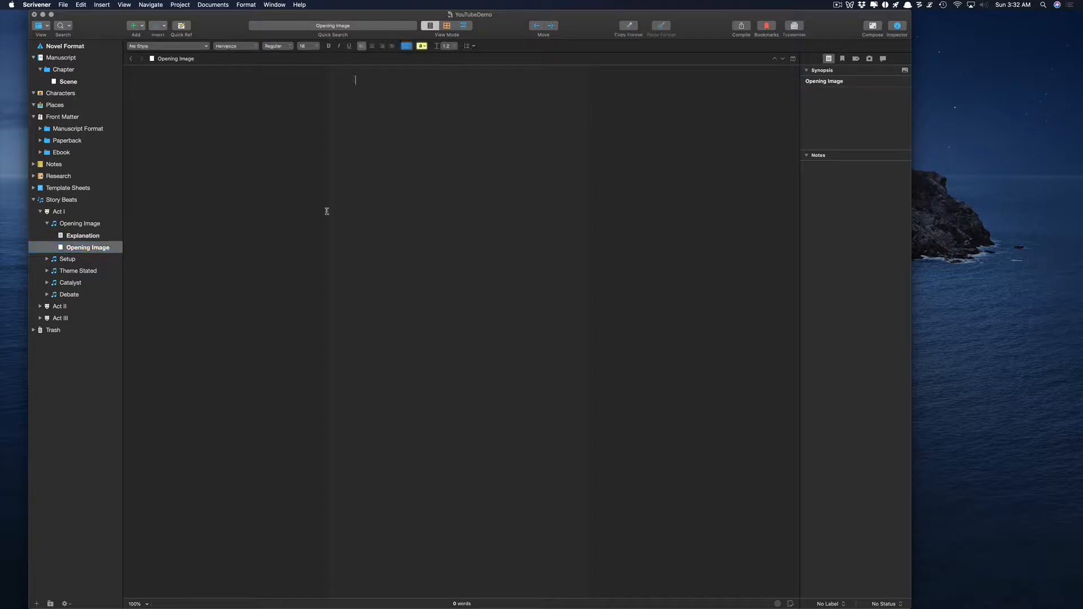
Review the Explanation notes, highlighting the heading and three bullet lines.
key(Up)
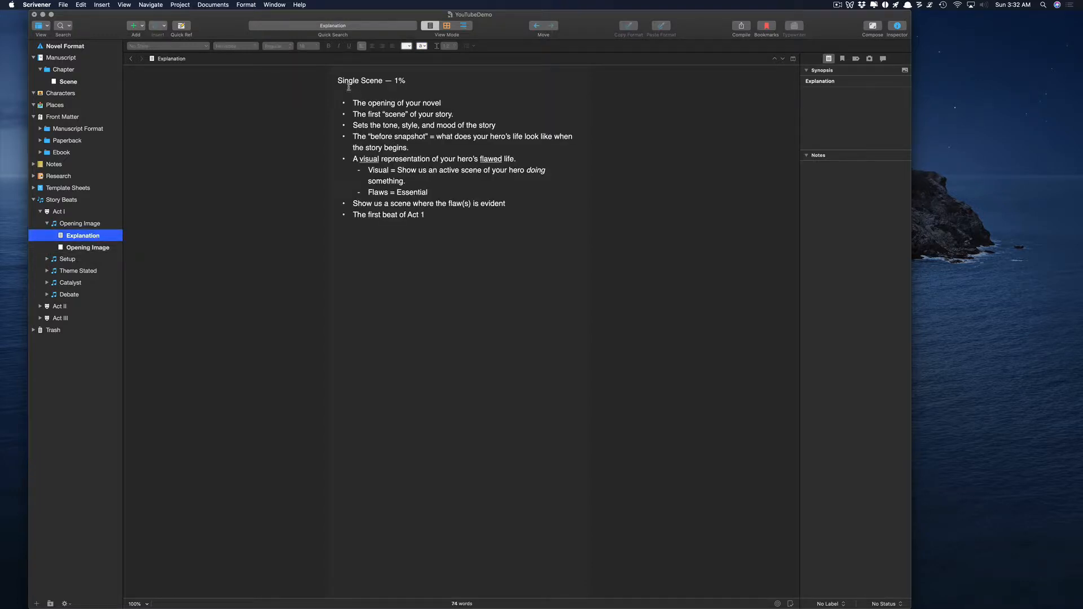
drag(339, 80, 406, 81)
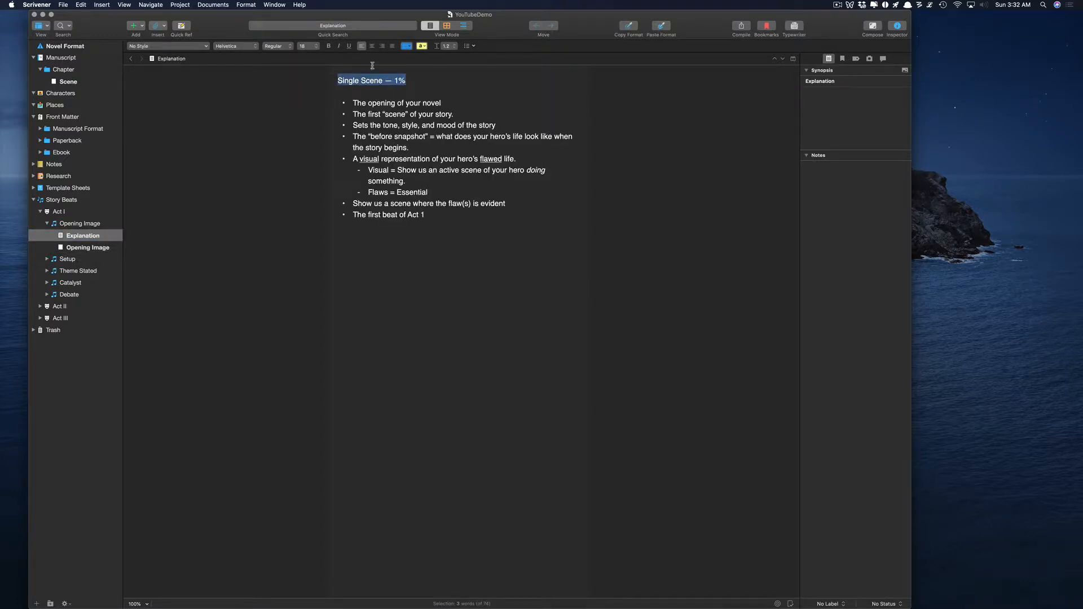
drag(353, 102, 439, 102)
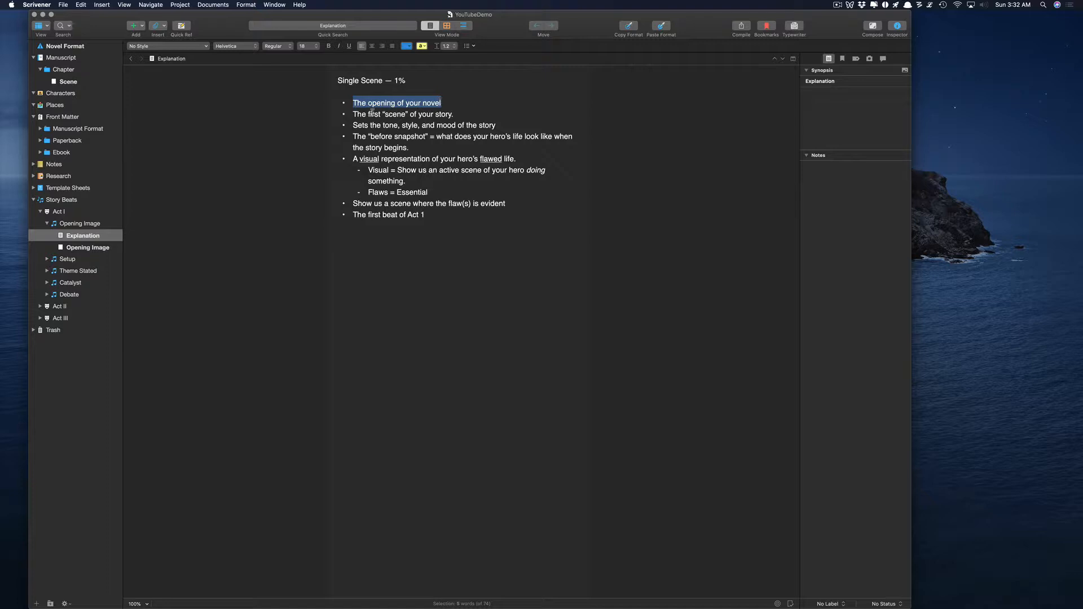
drag(354, 114, 454, 114)
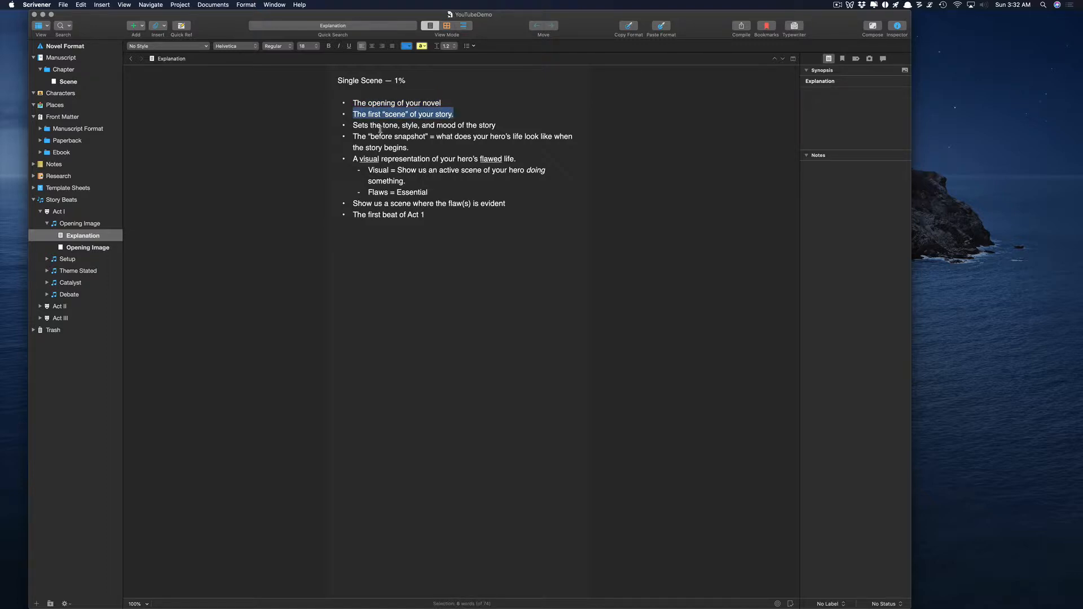
drag(354, 124, 497, 125)
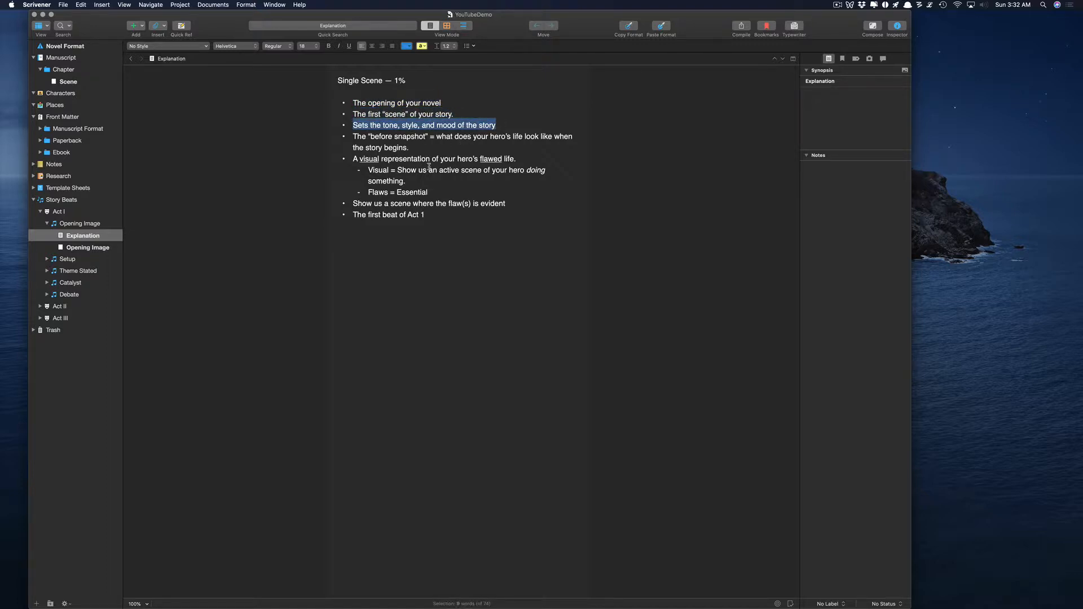
Type 'It was a dark and stormy night' into the new Opening Image document.
click(72, 248)
click(367, 116)
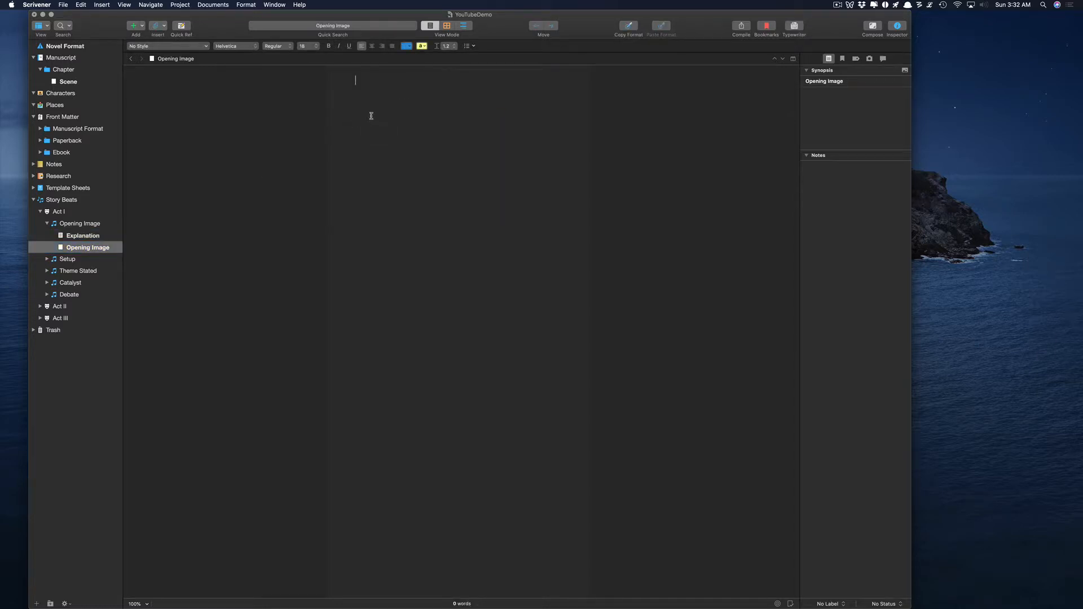
text(It was a dark and stormy night.)
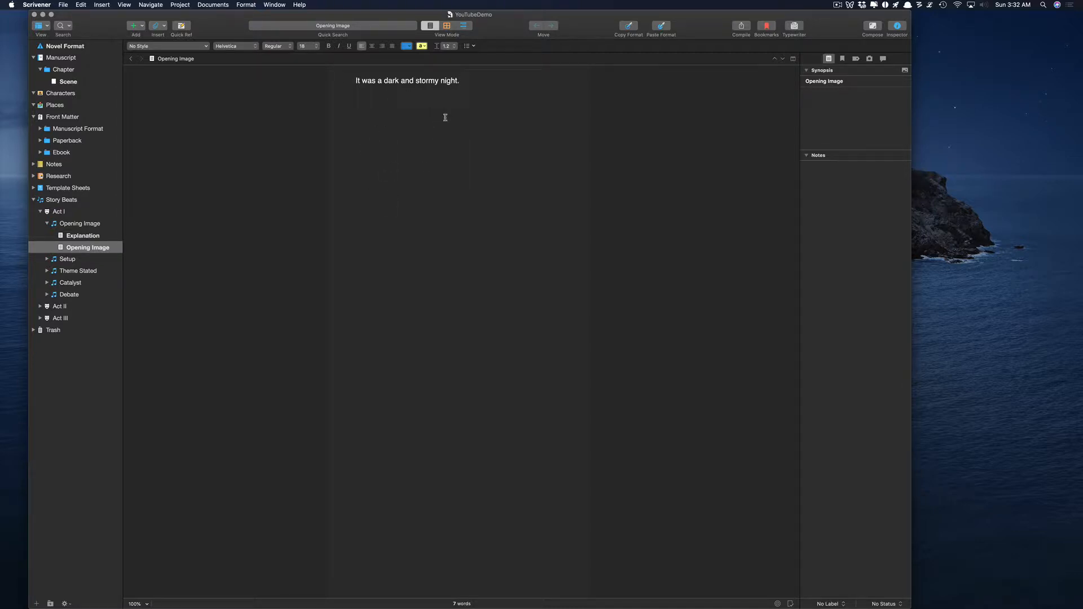
Expand the Setup beat and view its Explanation, highlighting the 2-10% figure.
click(47, 259)
click(78, 271)
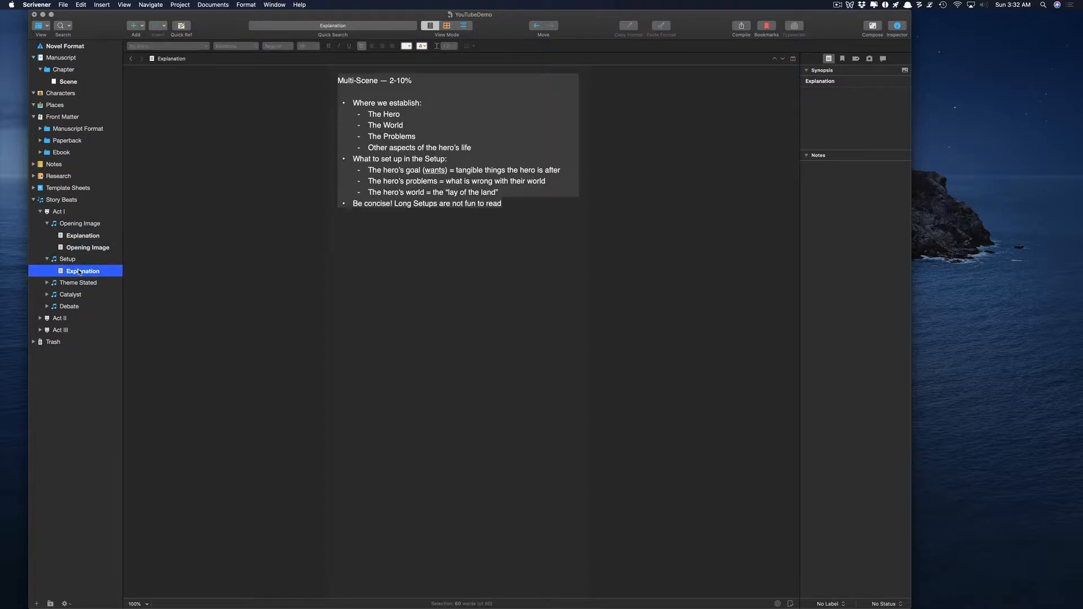
click(401, 88)
drag(389, 80, 410, 80)
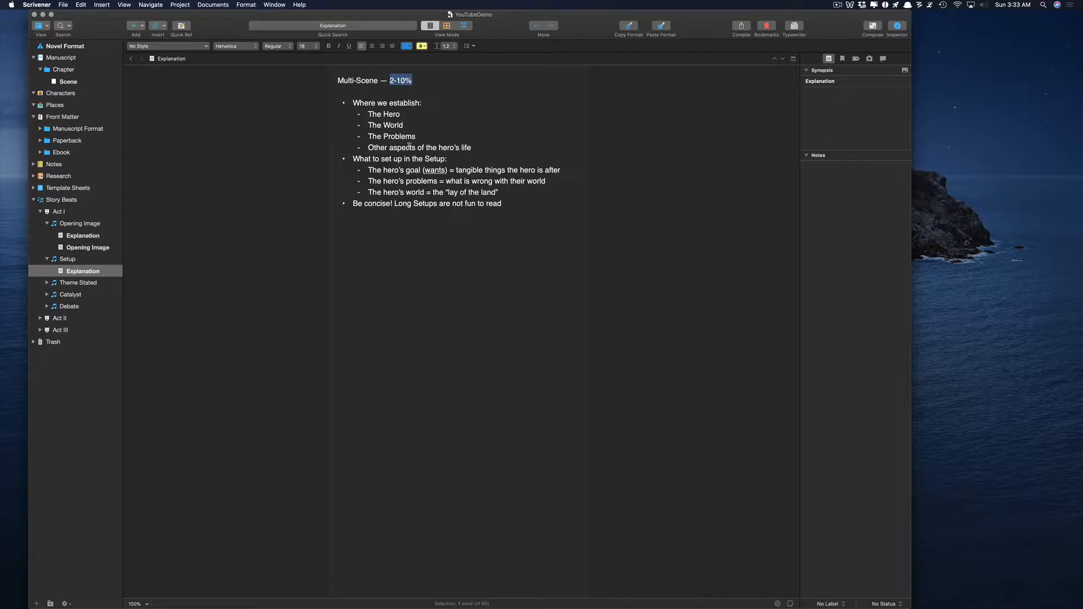
Add a new text document named Setup under the Setup beat.
right_click(65, 259)
mouse_move(81, 267)
click(186, 264)
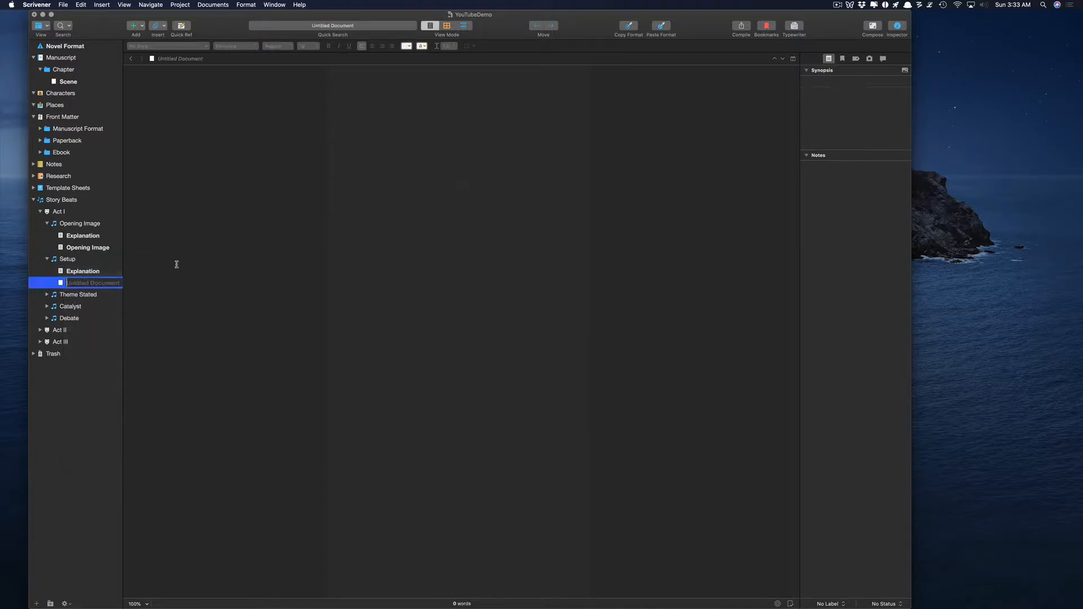
text(Setup)
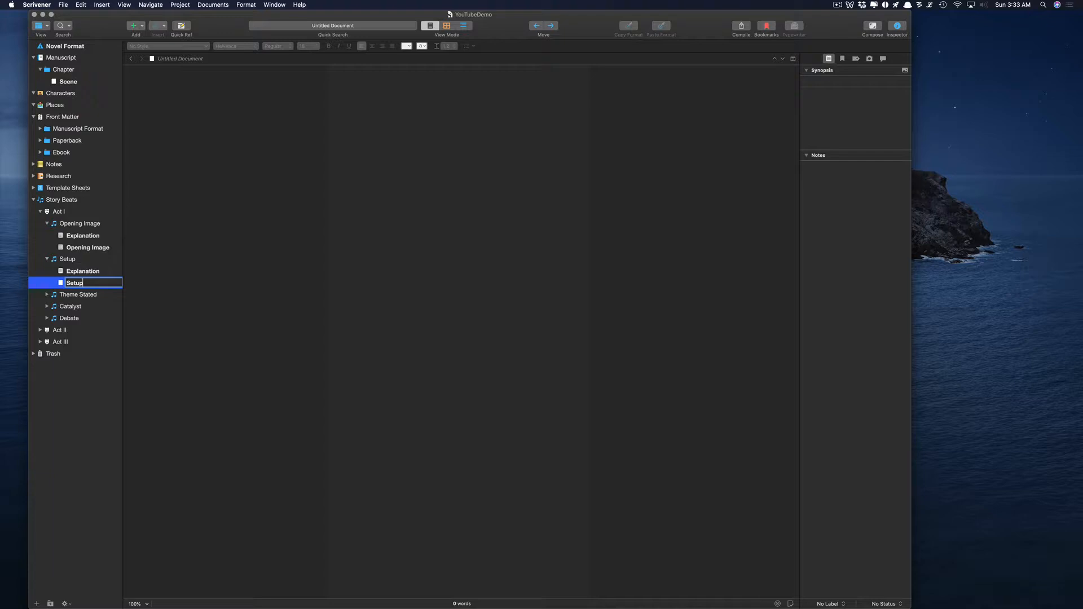
key(Return)
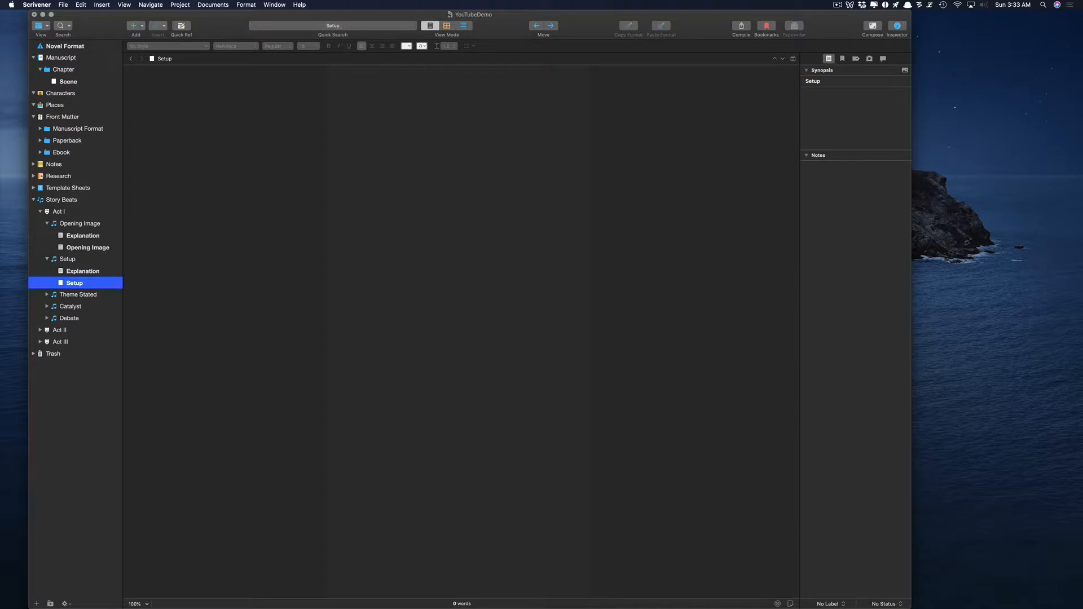
Type 'John walked across the room and opened the refrigerator to get a cold beer'.
click(401, 143)
text(John walked)
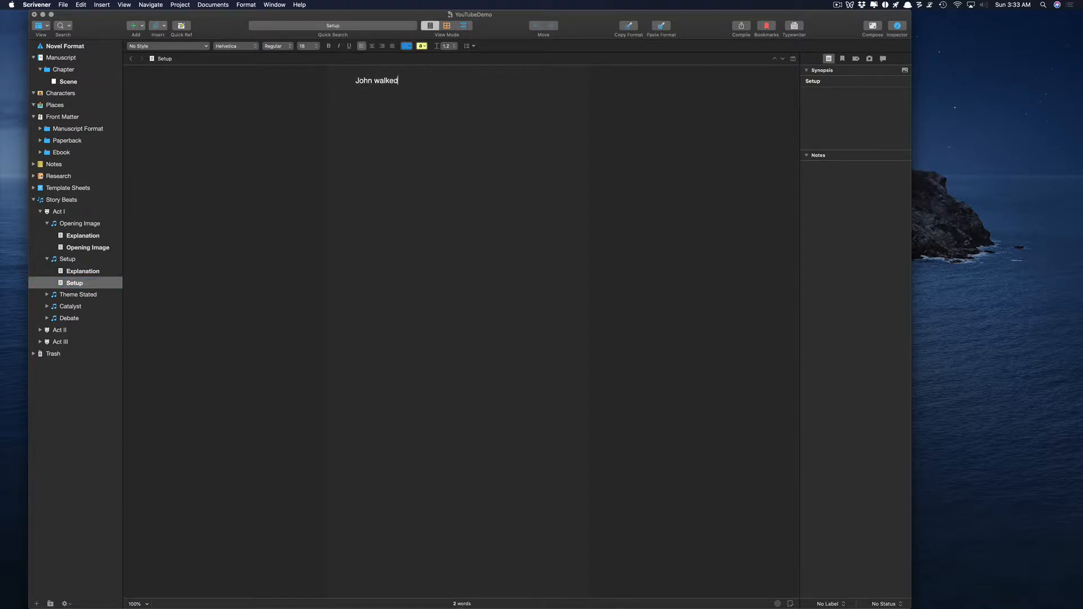
text( across the room and opened the r)
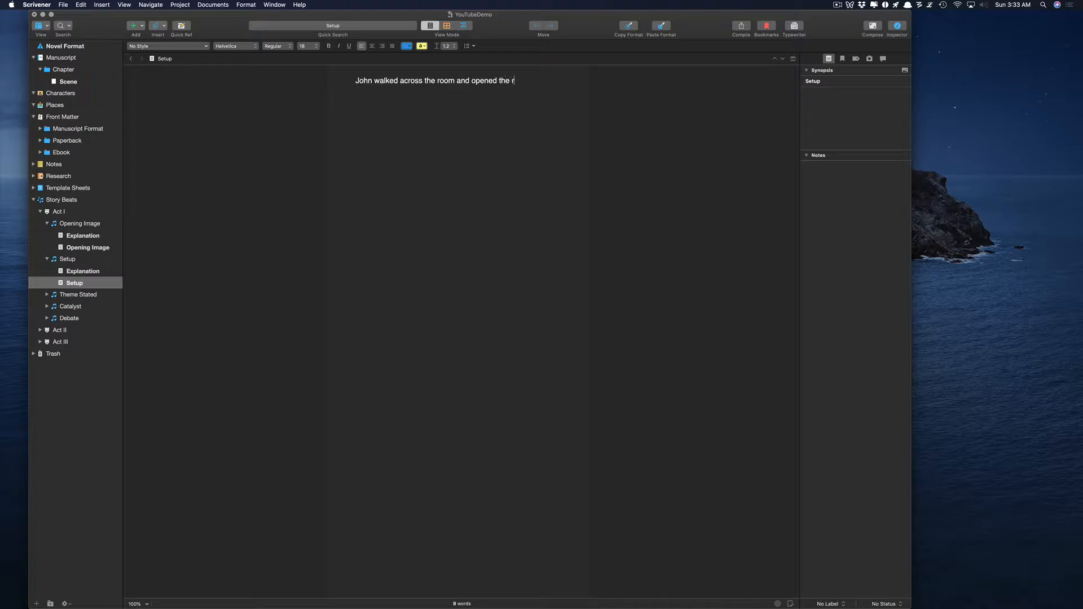
text(efrigerator to get a cold beer.)
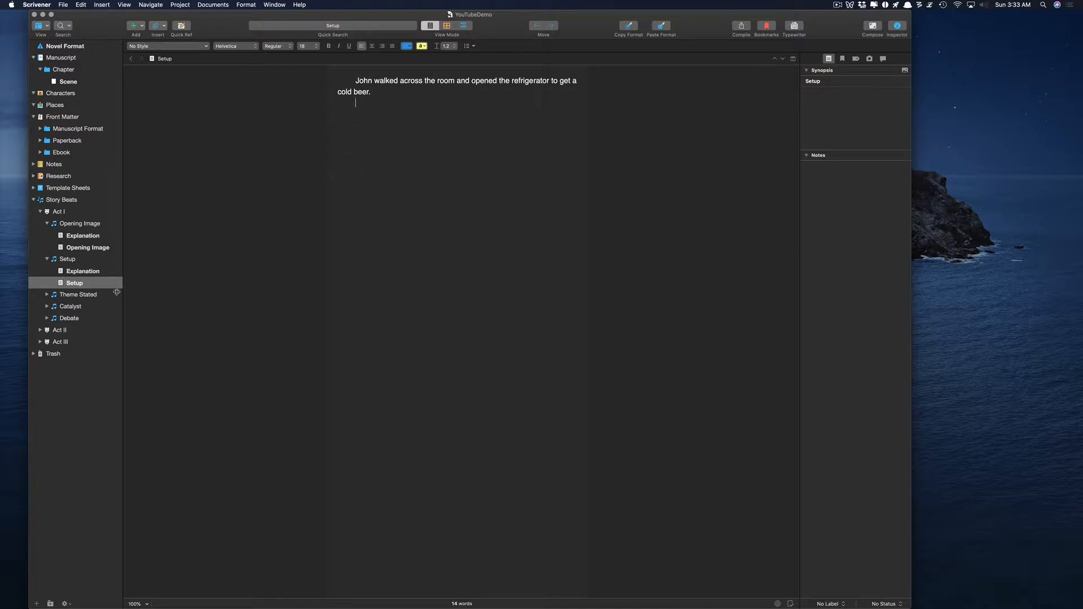
Browse the Theme Stated, Setup and Opening Image beats, then collapse them.
click(48, 296)
click(47, 296)
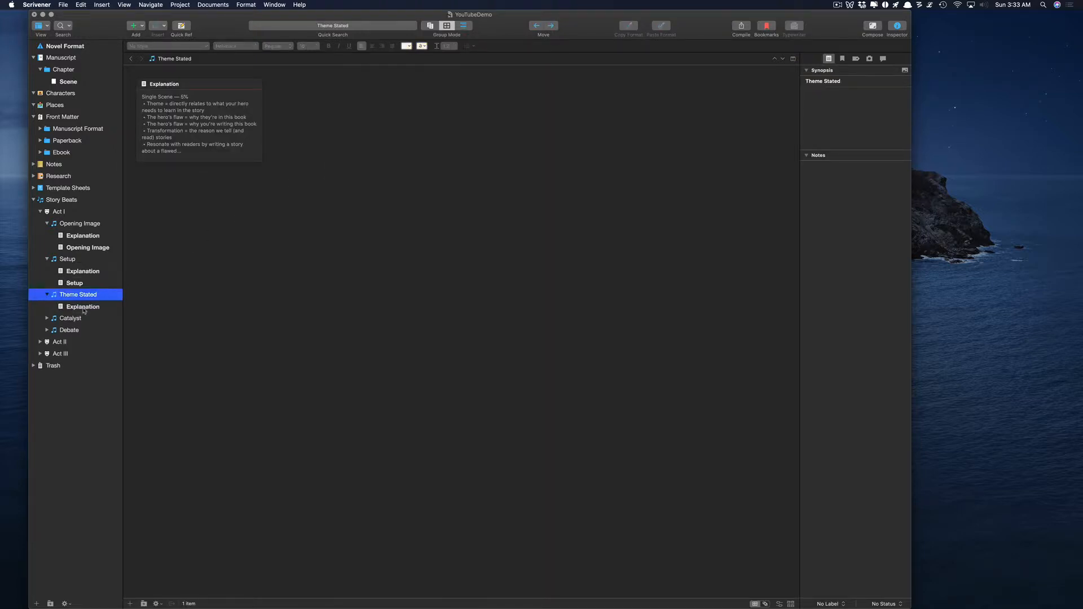
click(82, 308)
click(47, 296)
click(47, 259)
click(47, 224)
click(47, 224)
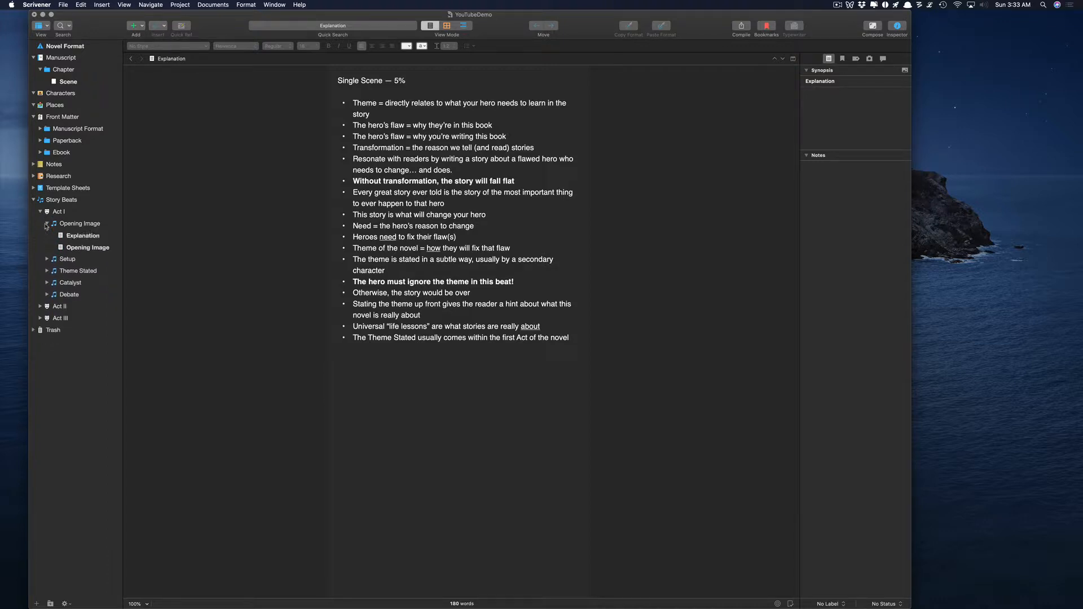
click(70, 248)
click(46, 223)
click(47, 224)
click(47, 224)
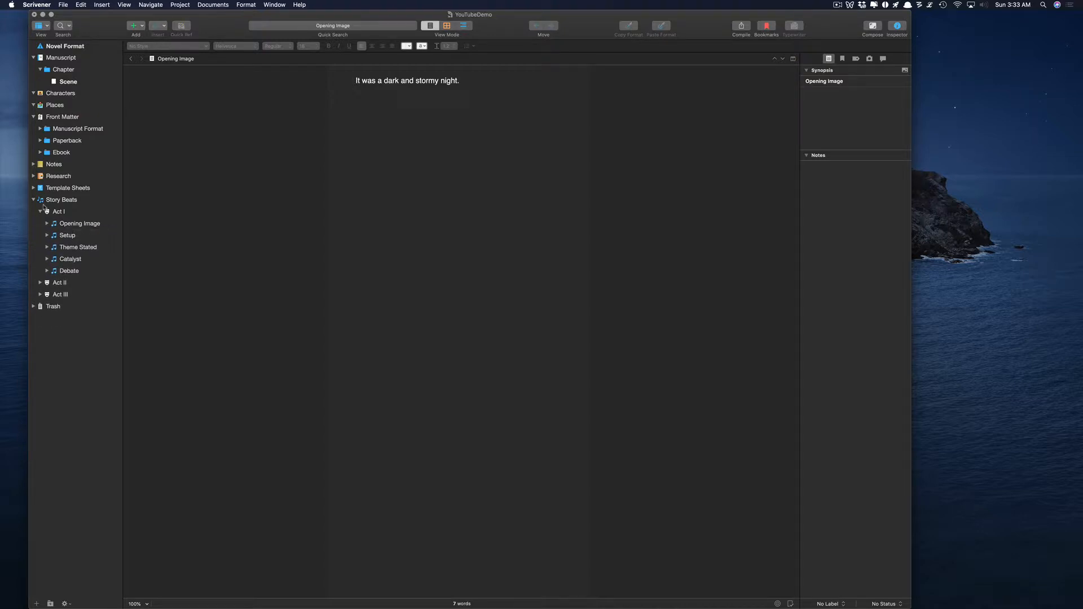
Expand Act II and Act III, then show the Opening Image beat's two cards.
click(40, 283)
click(44, 377)
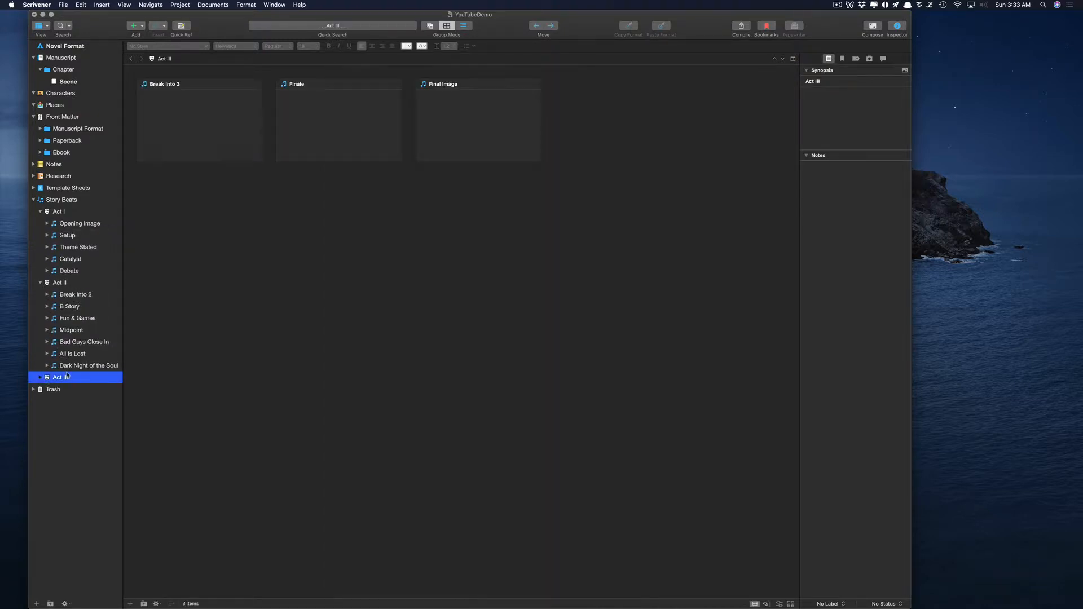
click(38, 378)
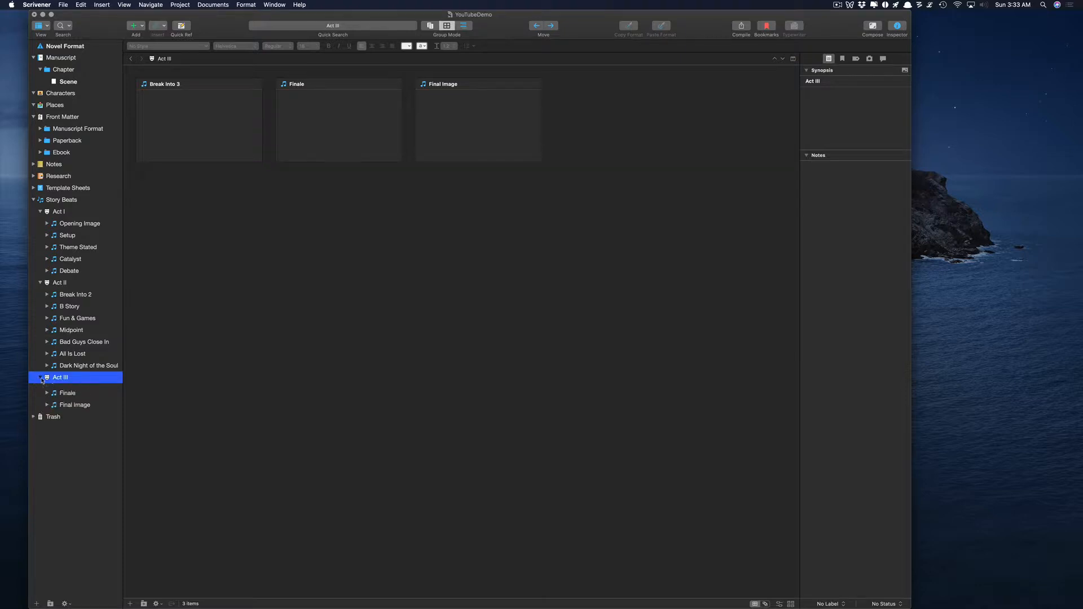
click(76, 224)
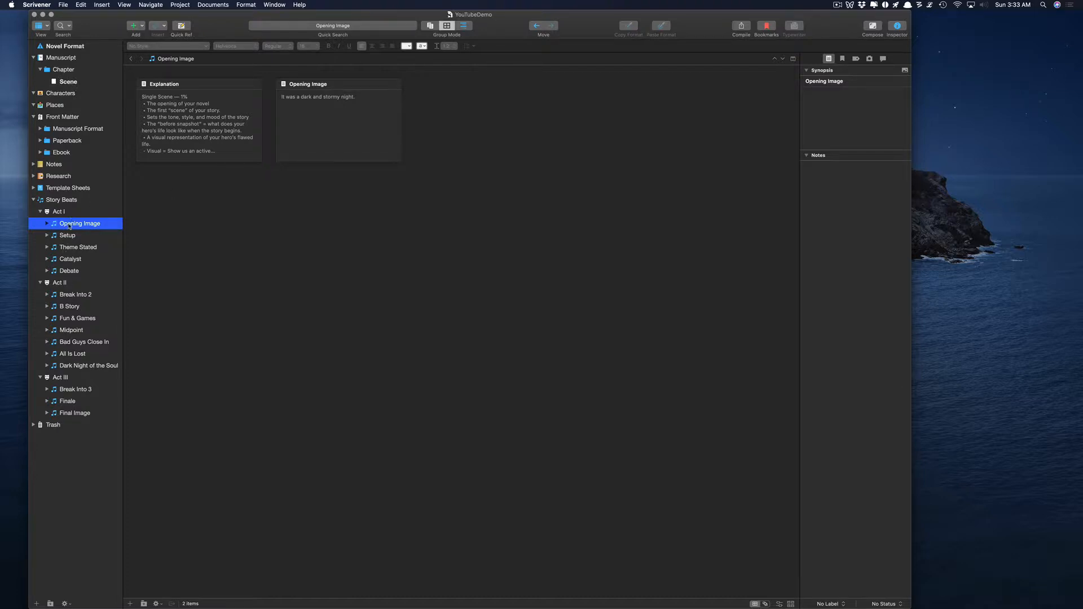
Look over the empty Scene document and the Opening Image card's synopsis.
click(331, 102)
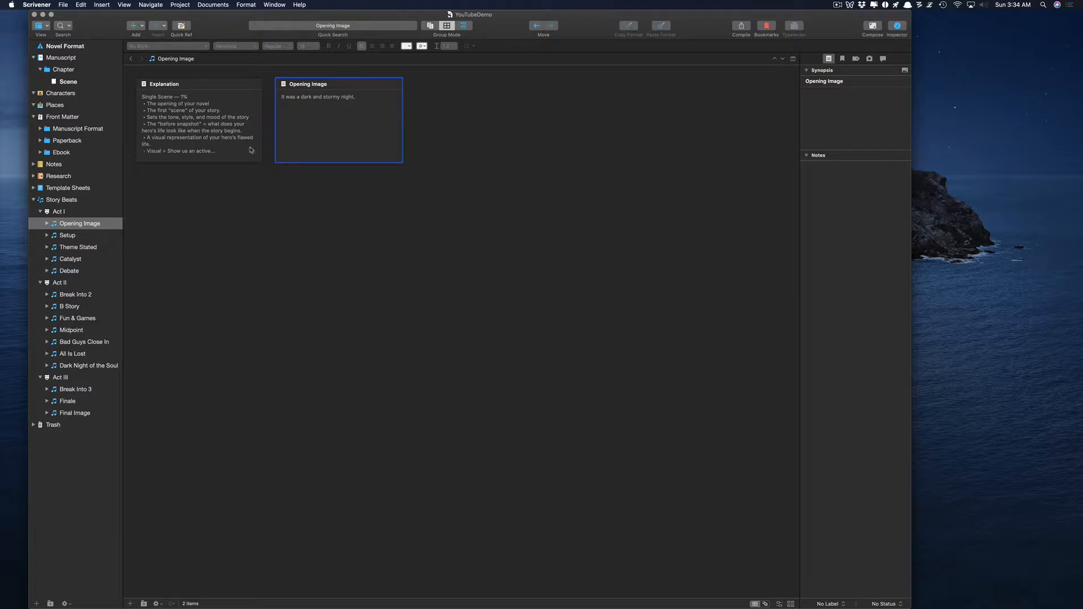
click(69, 72)
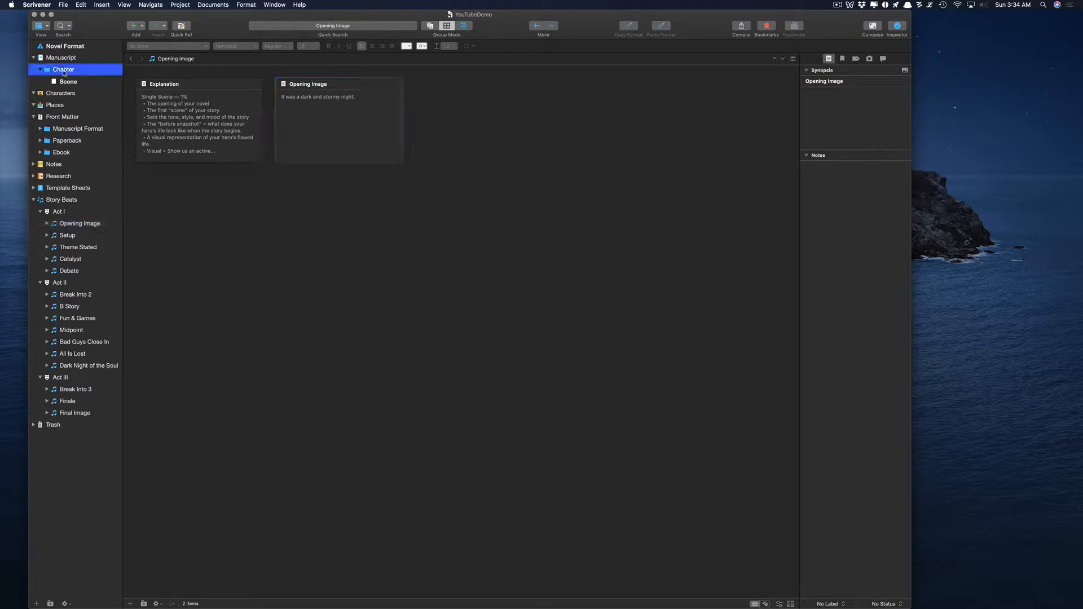
click(68, 82)
click(343, 89)
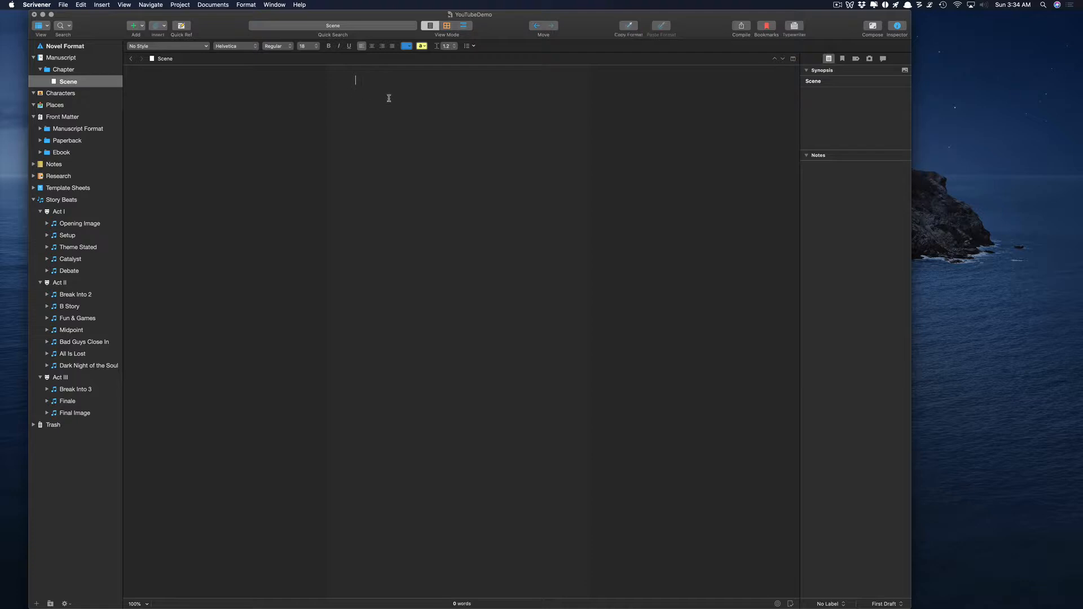
click(76, 223)
double_click(333, 108)
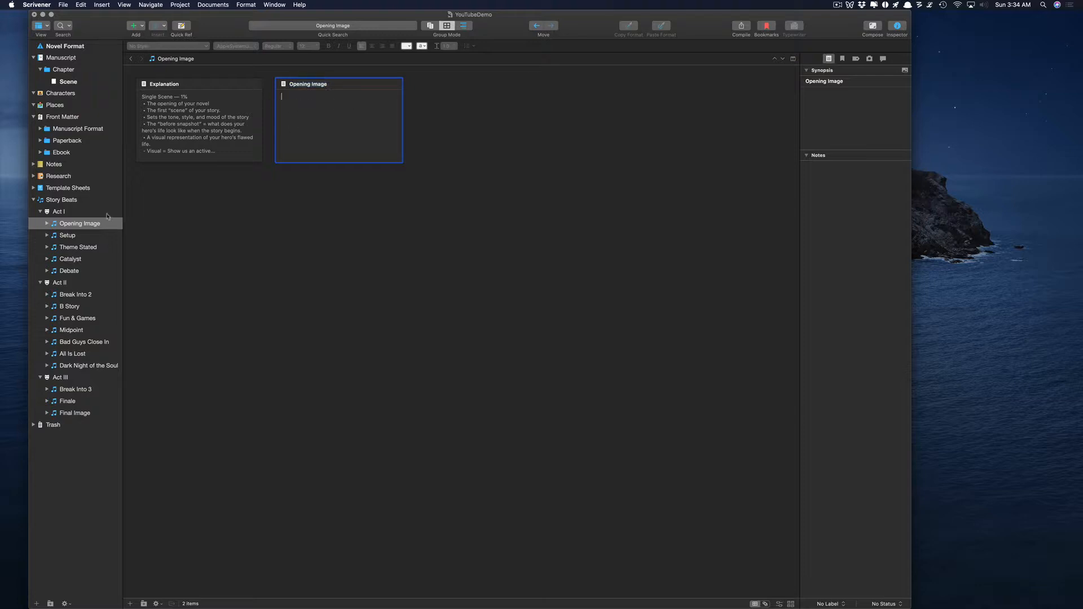
Paste four lorem ipsum paragraphs after 'It was a dark and stormy night.' in Opening Image.
click(47, 223)
click(78, 248)
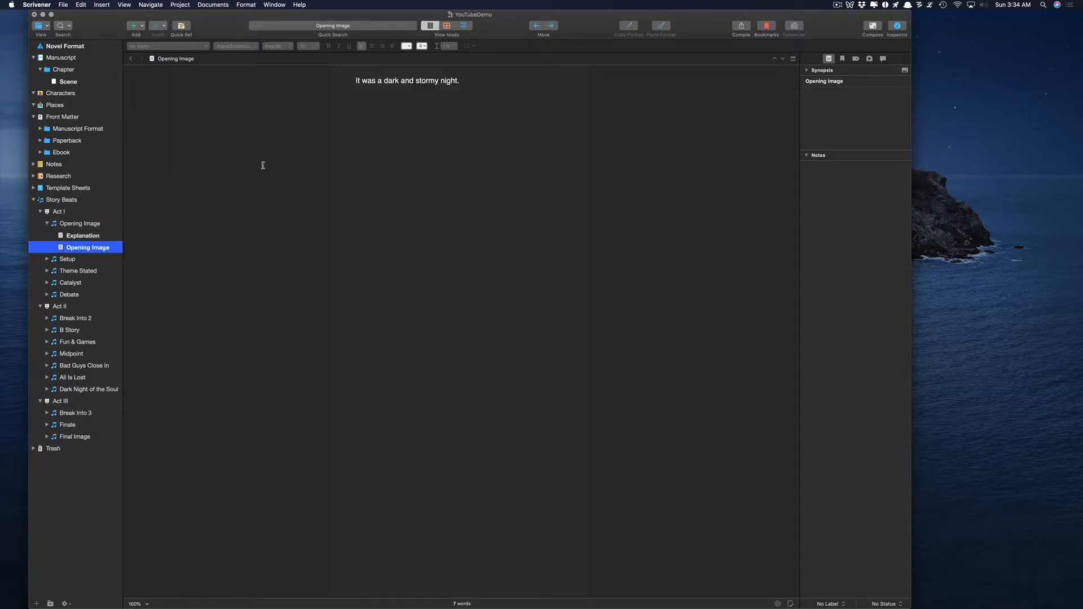
click(514, 87)
drag(517, 79, 278, 75)
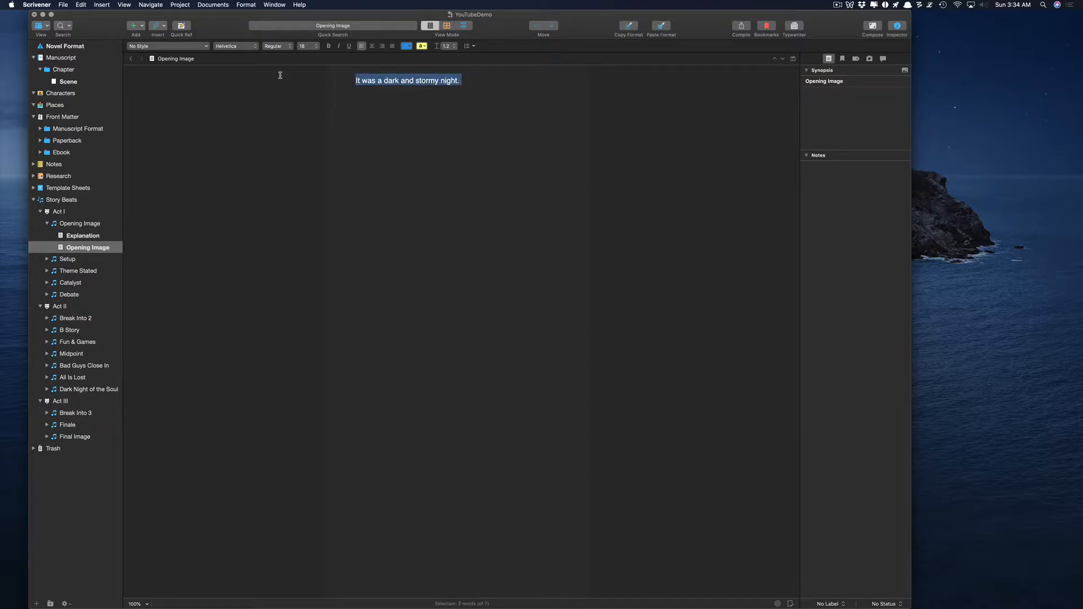
click(929, 5)
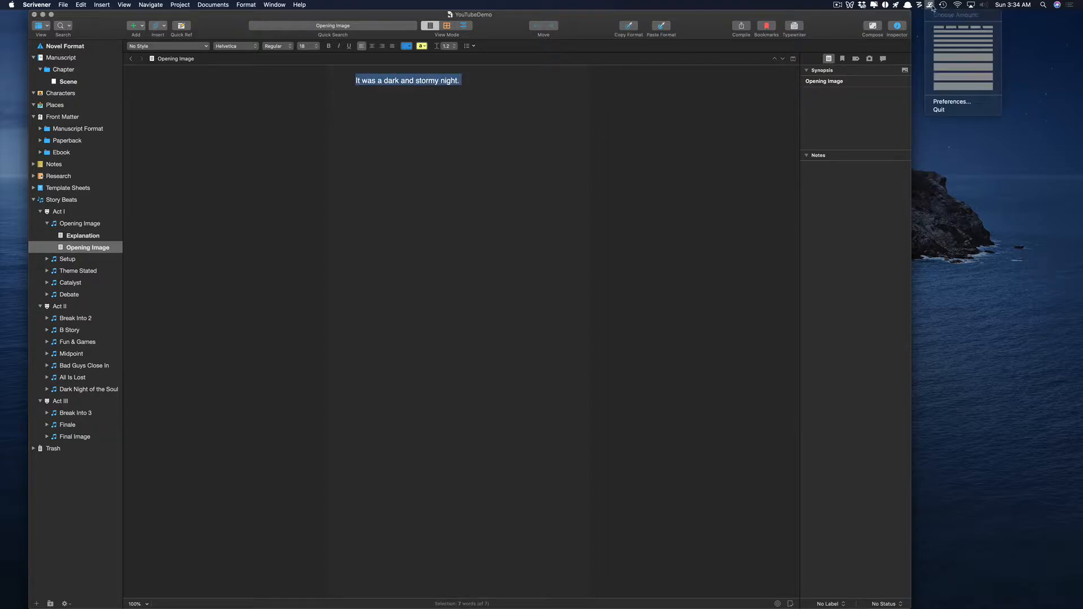
click(992, 90)
click(519, 99)
text(Aenean lacinia bibendum nulla sed consectetur. Maecenas sed diam eget risus varius blandit sit amet non magna. Lorem ipsum dolor sit amet, consectetur adipiscing elit. Nullam id dolor id nibh ultricies vehicula ut id elit.  Praesent commodo cursus magna, vel scelerisque nisl consectetur et. Fusce dapibus, tellus ac cursus commodo, tortor mauris condimentum nibh, ut fermentum massa justo sit amet risus. Fusce dapibus, tellus ac cursus commodo, tortor mauris condimentum nibh, ut fermentum massa justo sit amet risus. Praesent commodo cursus magna, vel scelerisque nisl consectetur et. Cras justo odio, dapibus ac facilisis in, egestas eget quam. Aenean lacinia bibendum nulla sed consectetur.  Maecenas sed diam eget risus varius blandit sit amet non magna. Donec sed odio dui. Integer posuere erat a ante venenatis dapibus posuere velit aliquet. Cum sociis natoque penatibus et magnis dis parturient montes, nascetur ridiculus mus. Duis mollis, est non commodo luctus, nisi erat porttitor ligula, eget lacinia odio sem nec elit. Sed posuere consectetur est at lobortis. Praesent commodo cursus magna, vel scelerisque nisl consectetur et.  Morbi leo risus, porta ac consectetur ac, vestibulum at eros. Nullam quis risus eget urna mollis ornare vel eu leo. Etiam porta sem malesuada magna mollis euismod. Nullam quis risus eget urna mollis ornare vel eu leo. Curabitur blandit tempus porttitor. Vestibulum id ligula porta felis euismod semper.)
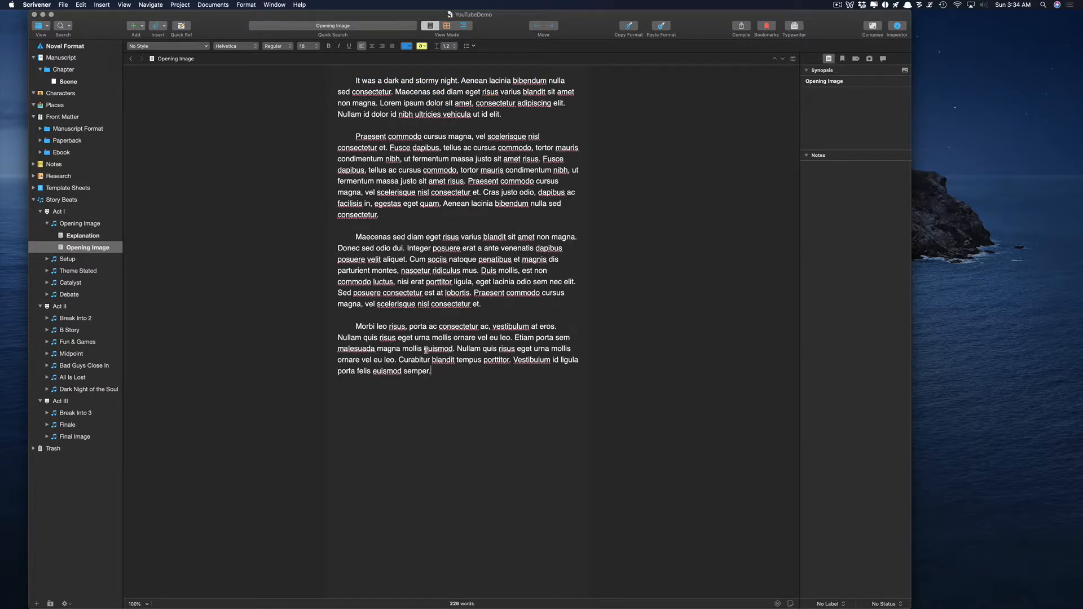
drag(431, 371, 333, 196)
drag(297, 91, 293, 83)
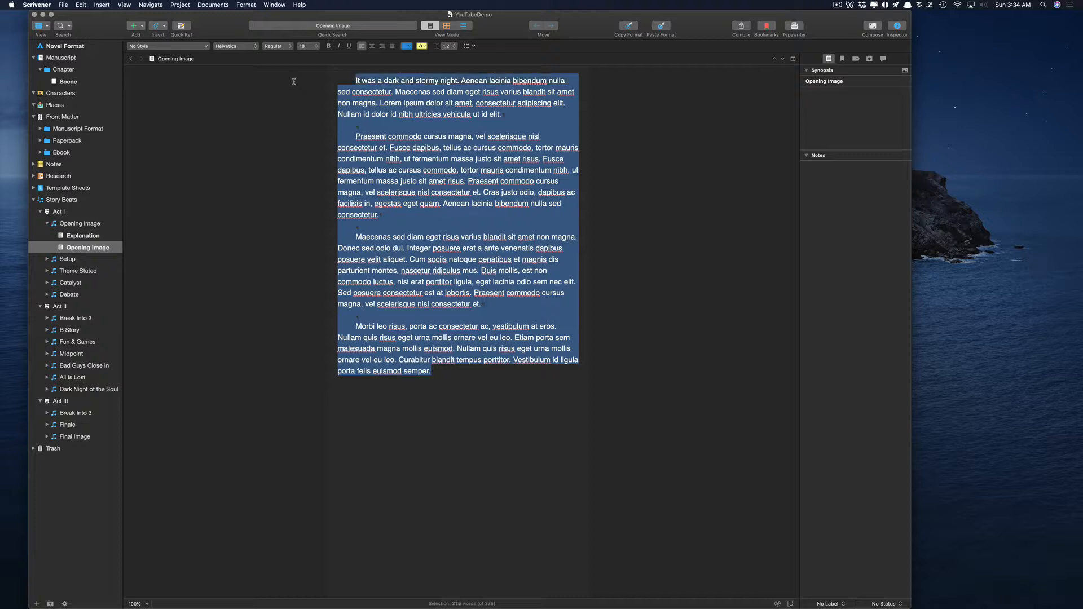
Fill Scene with the dark-and-stormy-night opening plus four lorem ipsum paragraphs.
click(72, 83)
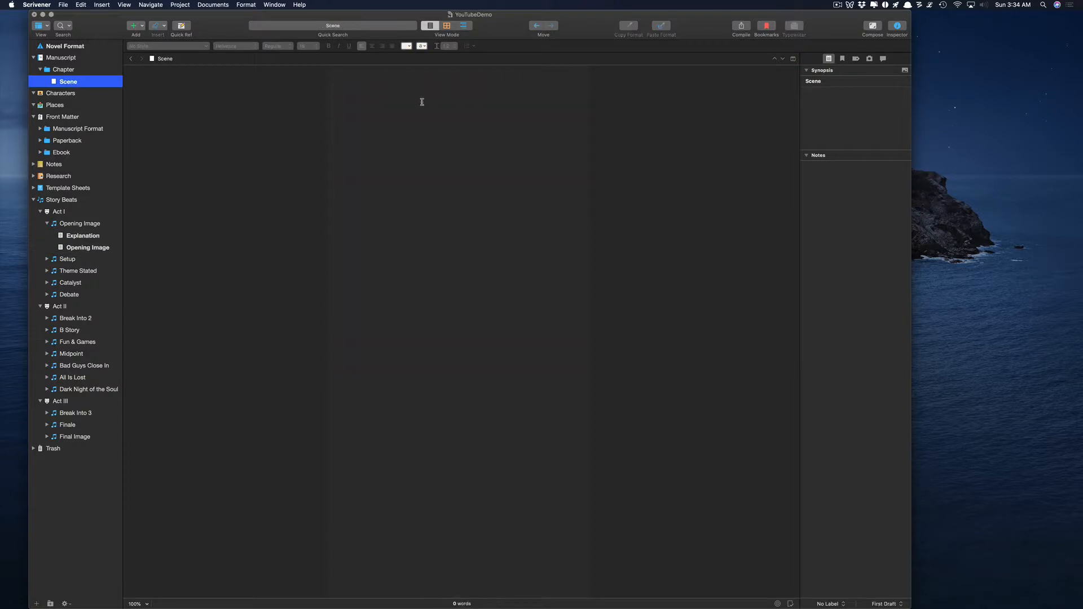
drag(356, 80, 523, 365)
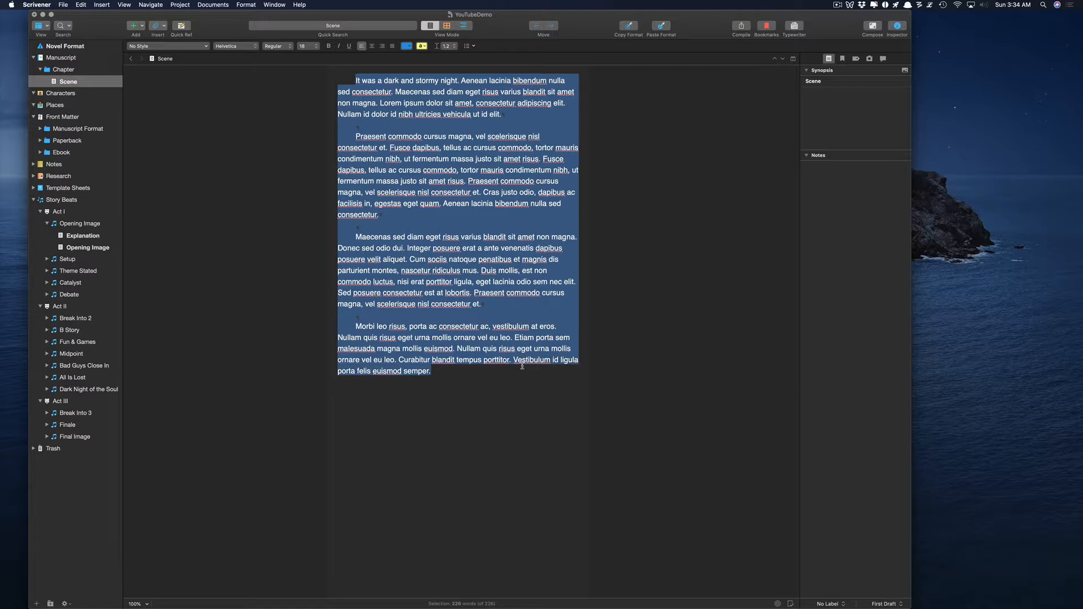
click(406, 210)
drag(354, 77, 521, 372)
click(396, 287)
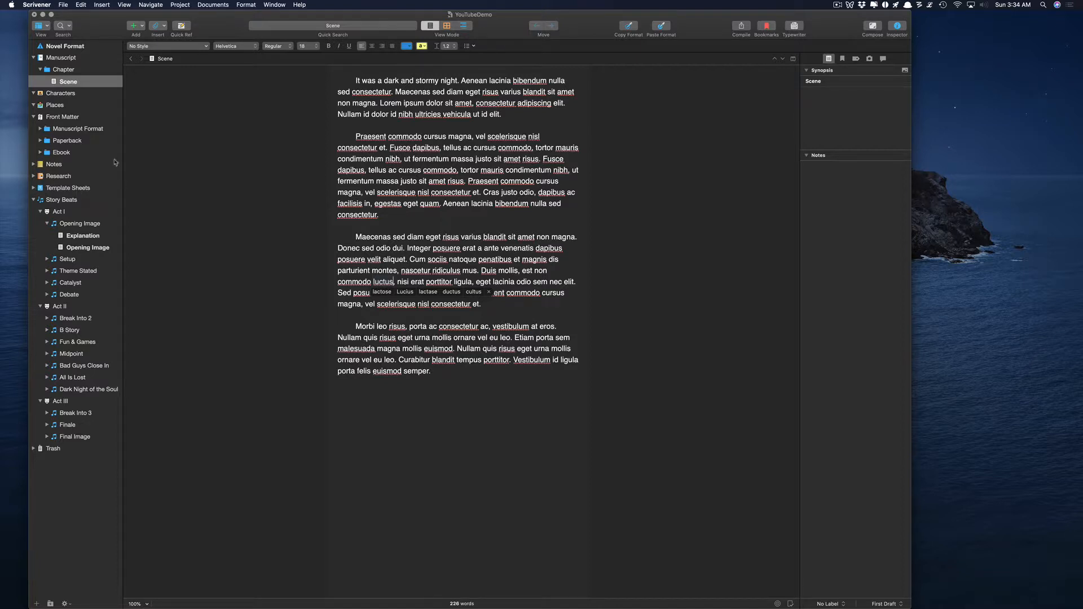
Collapse the Story Beats, Chapter, Manuscript and Front Matter folders in the binder.
click(34, 200)
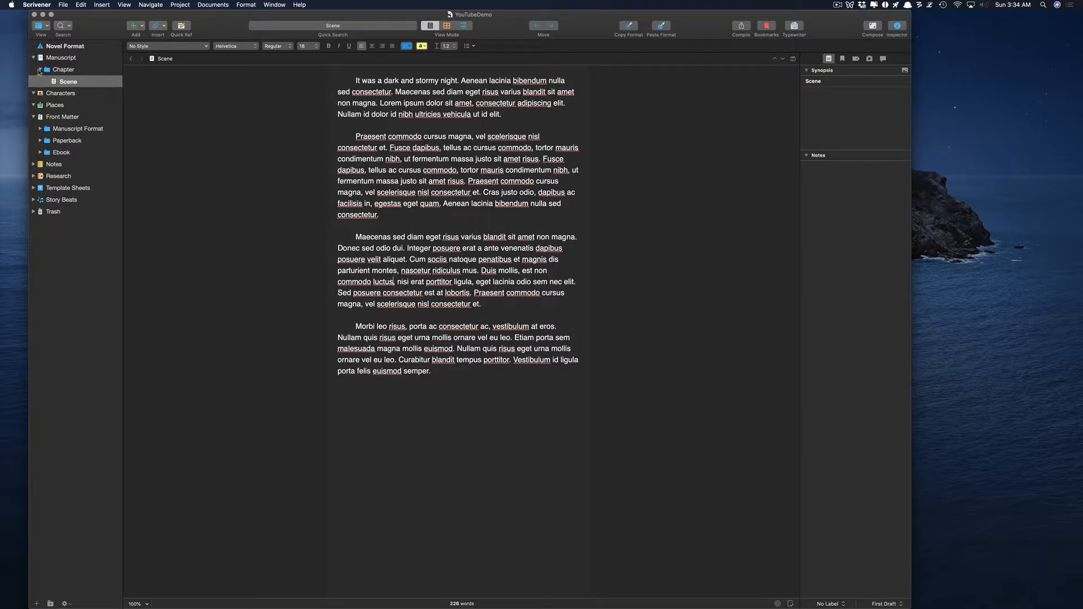
click(39, 70)
click(34, 58)
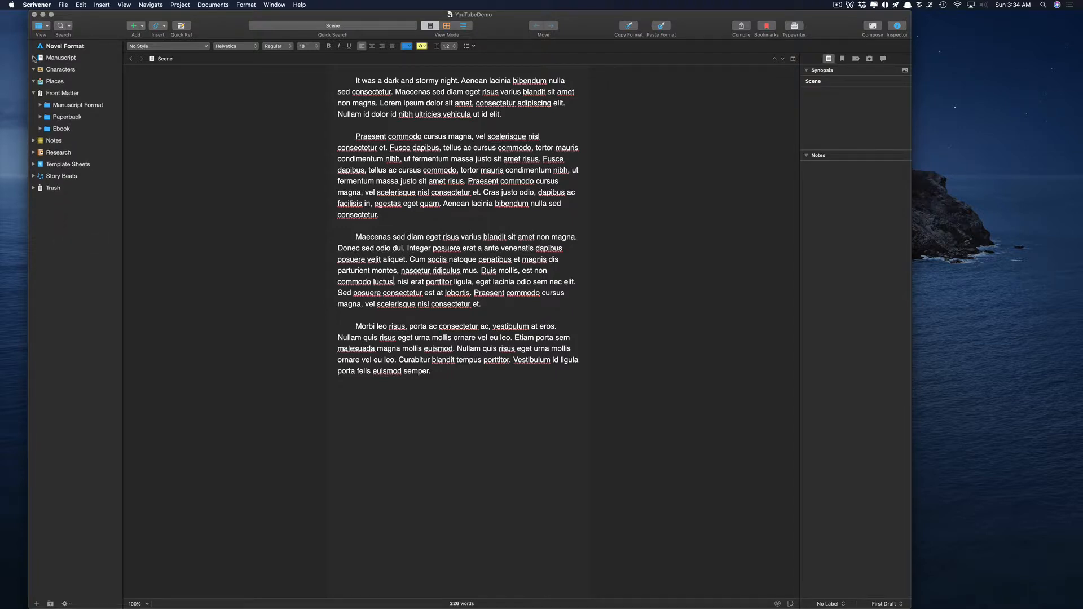
click(33, 94)
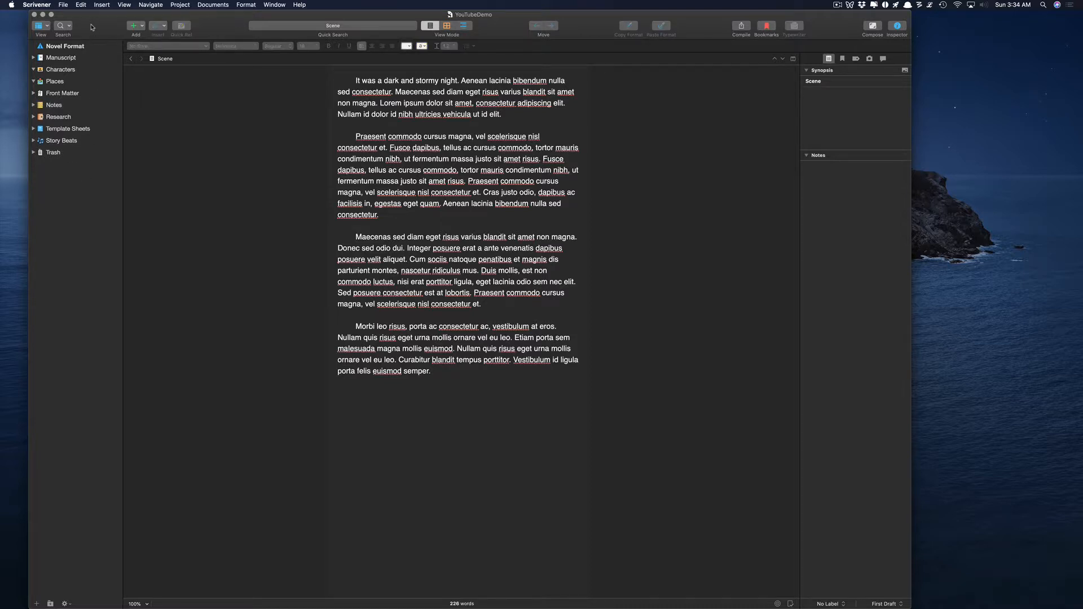
Close the project and pick the Fiction > Short Story template for a new project.
click(33, 15)
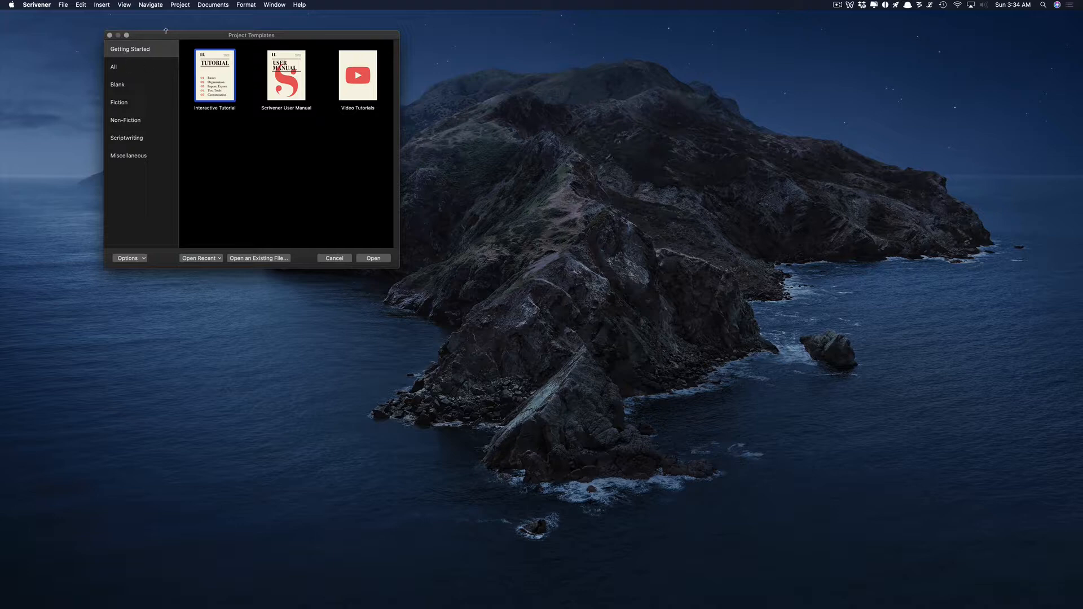
click(121, 102)
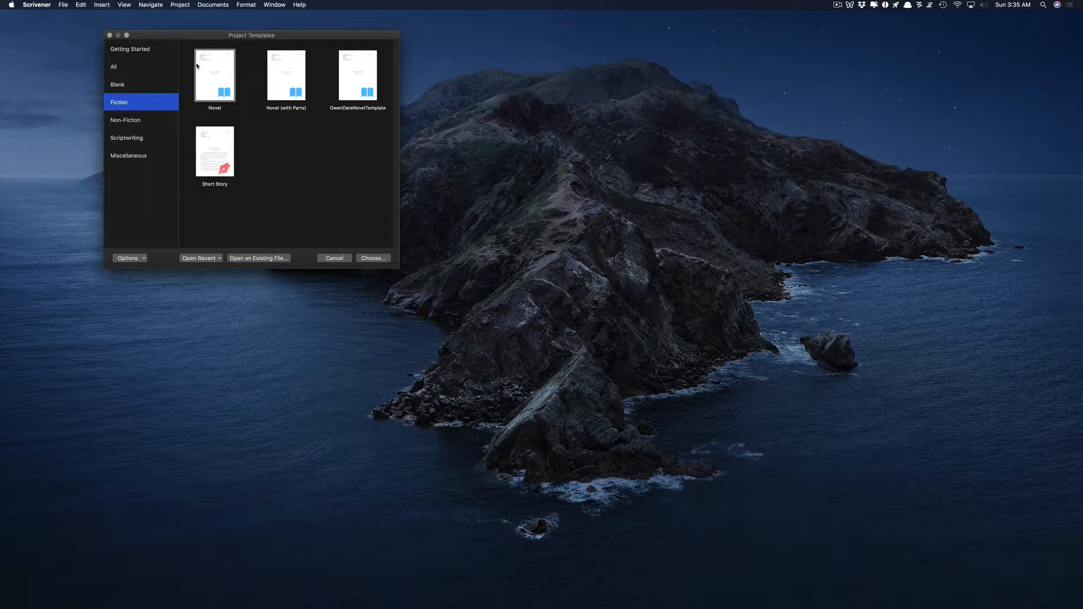
click(147, 121)
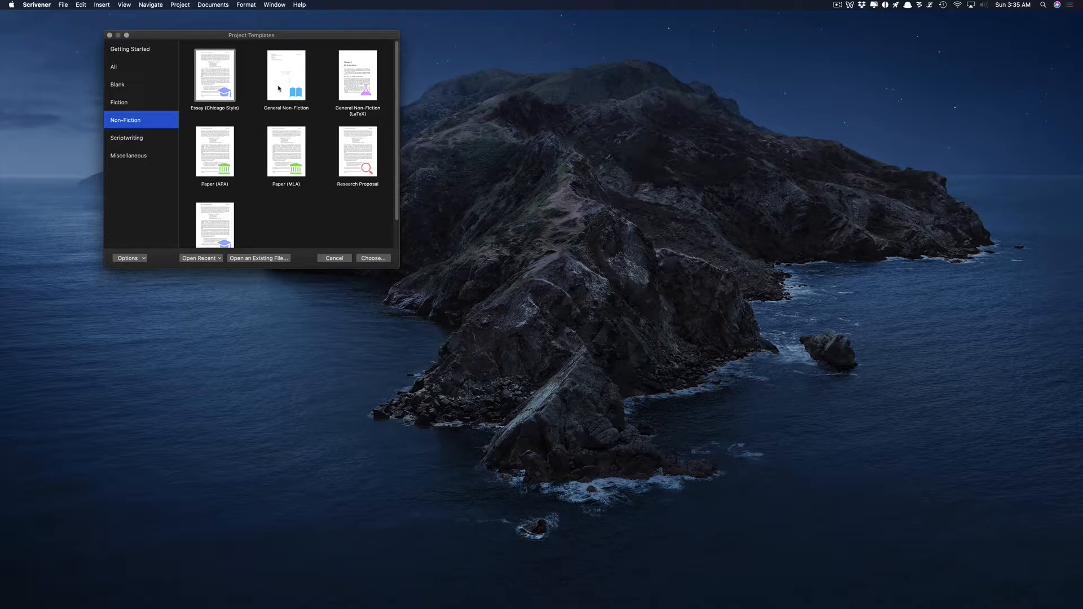
click(124, 104)
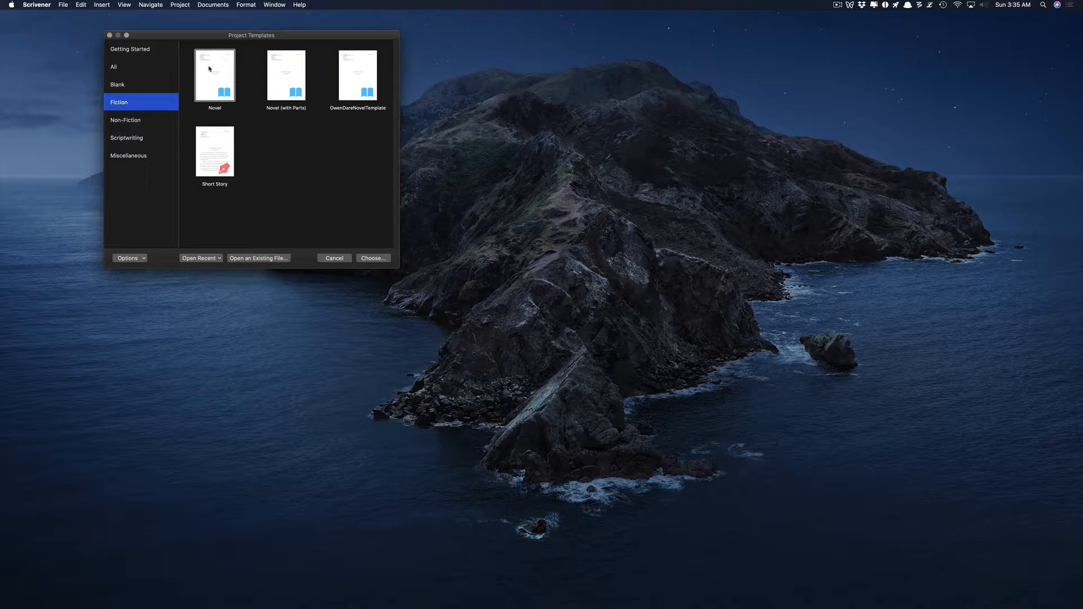
click(257, 74)
click(217, 163)
click(371, 259)
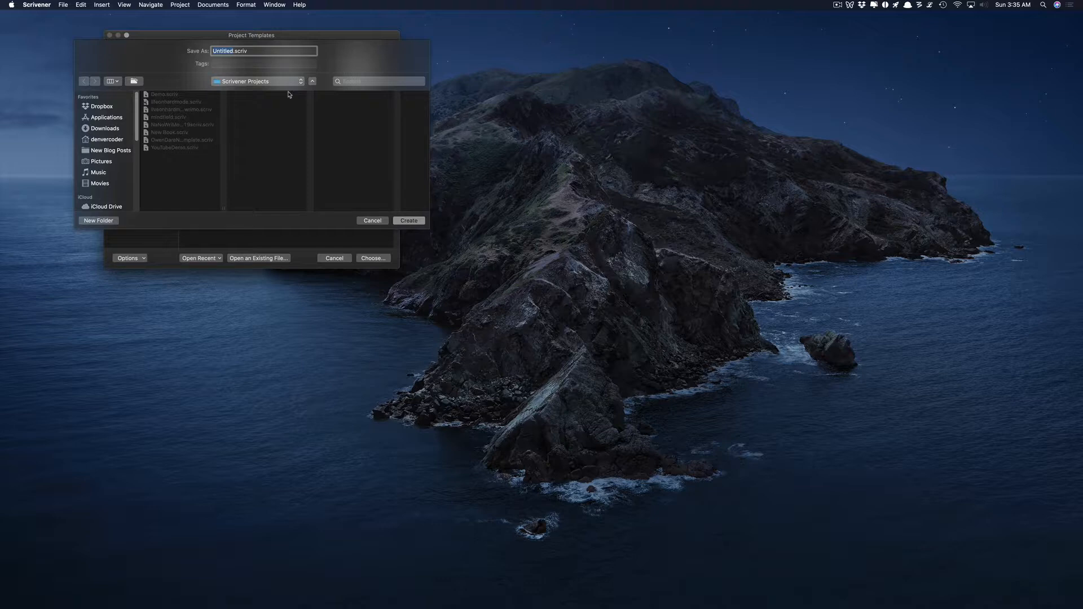
Create the project as TEMPLATE2, then move and enlarge its window.
text(TEMPLATE@)
key(BackSpace)
text(2)
click(409, 221)
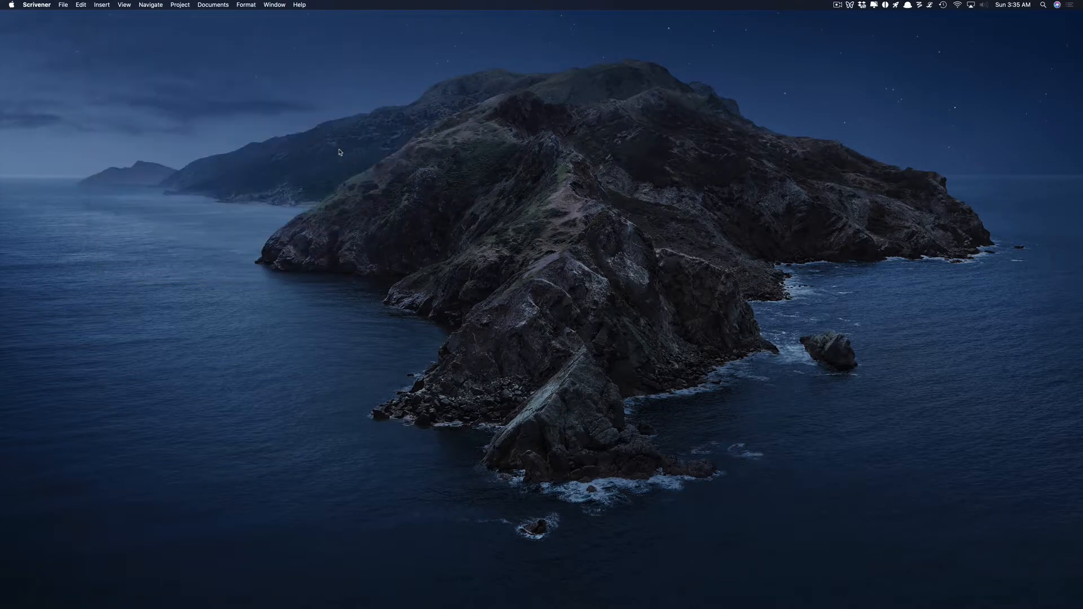
drag(291, 17, 369, 16)
drag(582, 335, 934, 608)
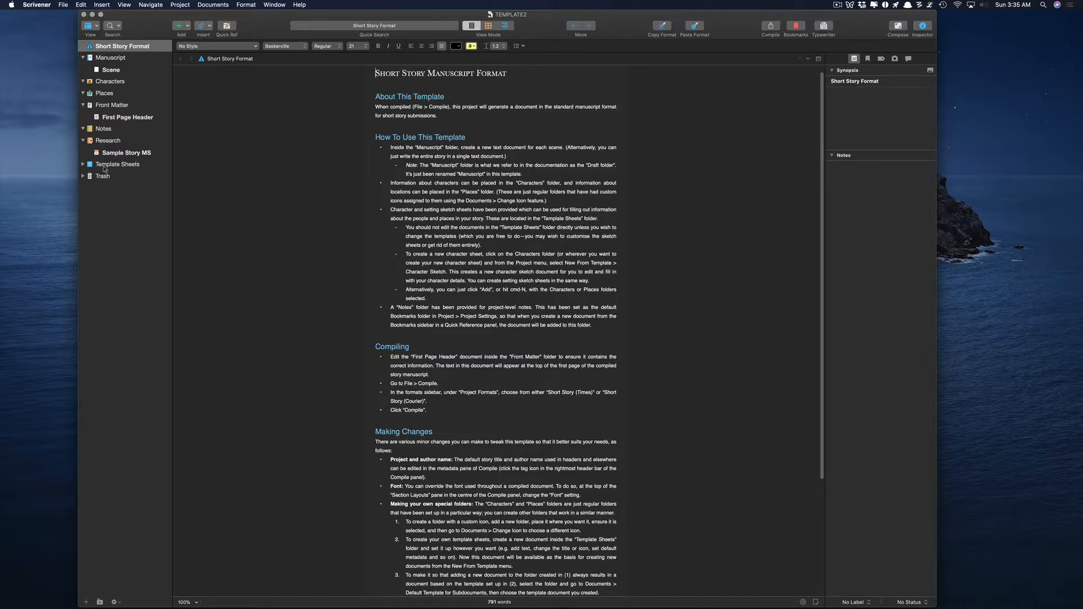
Collapse the Manuscript, Research and Front Matter folders and open the empty Places folder.
click(122, 153)
click(107, 94)
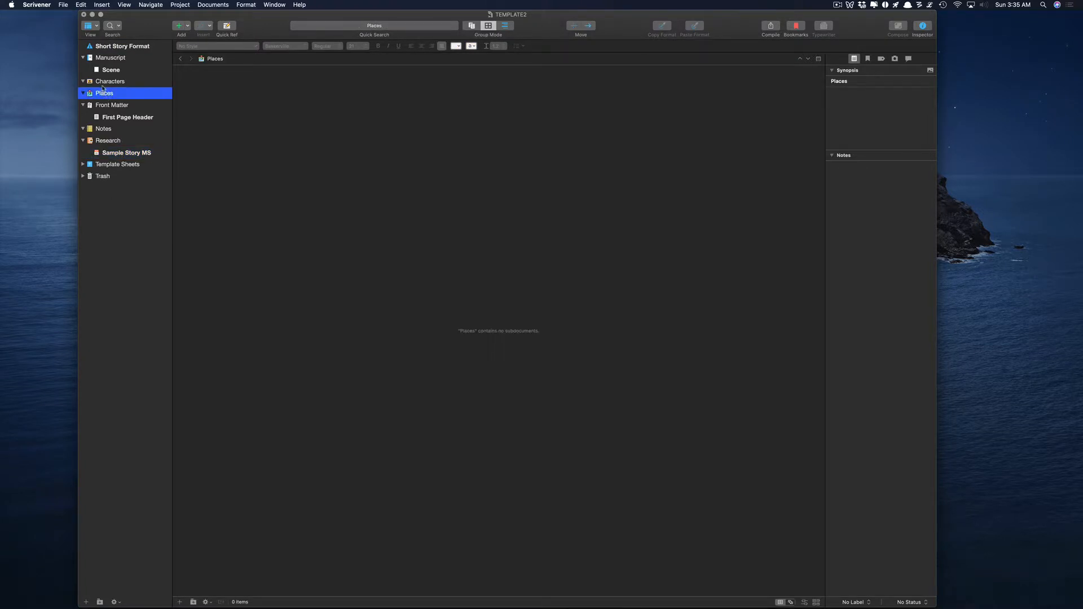
click(109, 81)
click(110, 69)
click(108, 57)
click(83, 58)
click(83, 129)
click(86, 82)
click(83, 93)
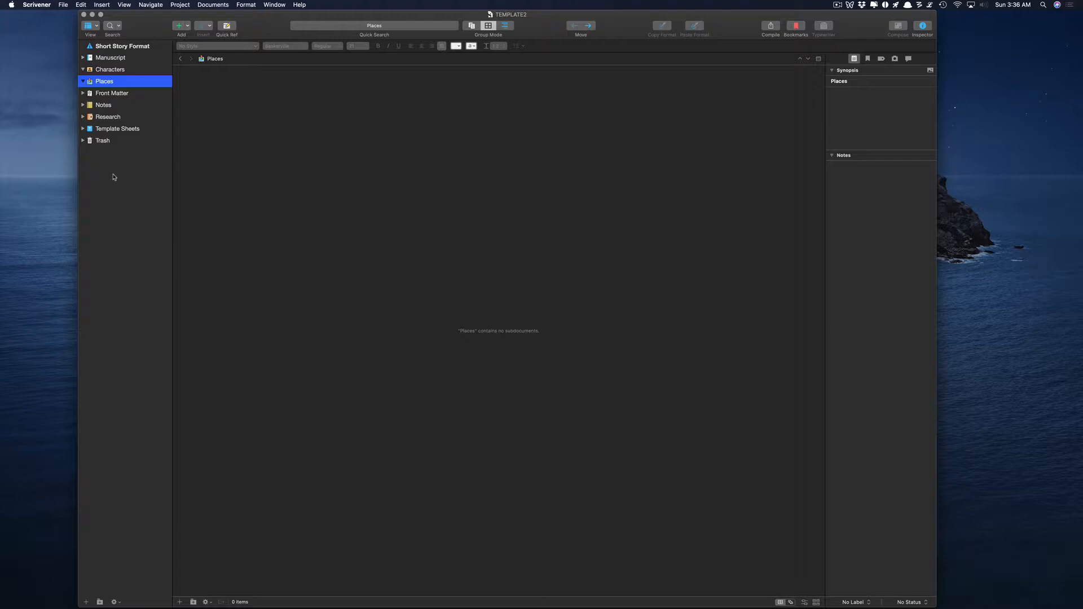
Add a new binder folder named Websites.
right_click(113, 175)
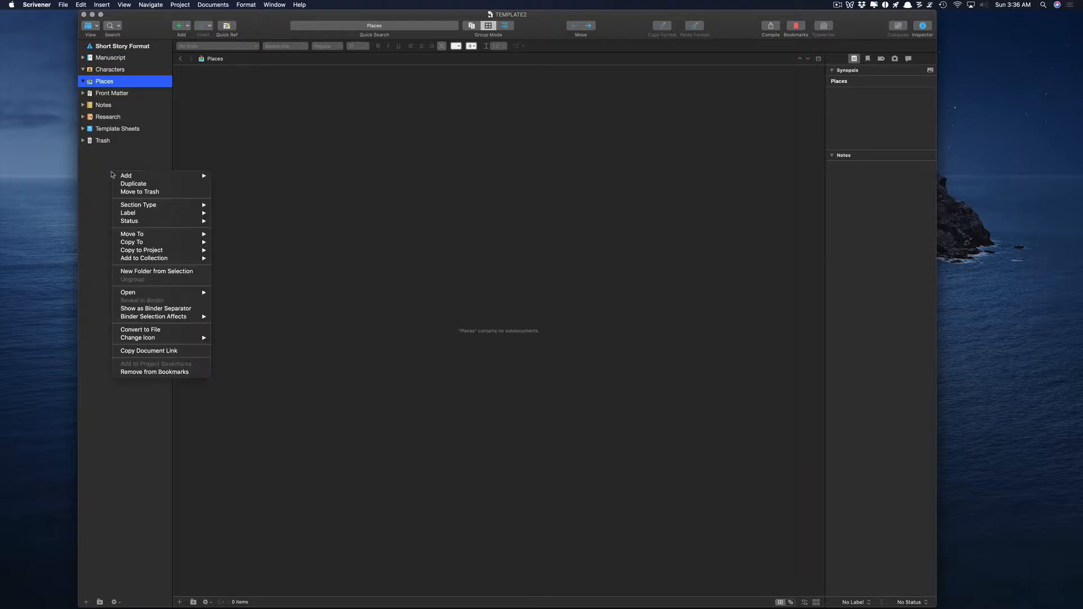
mouse_move(186, 176)
click(217, 184)
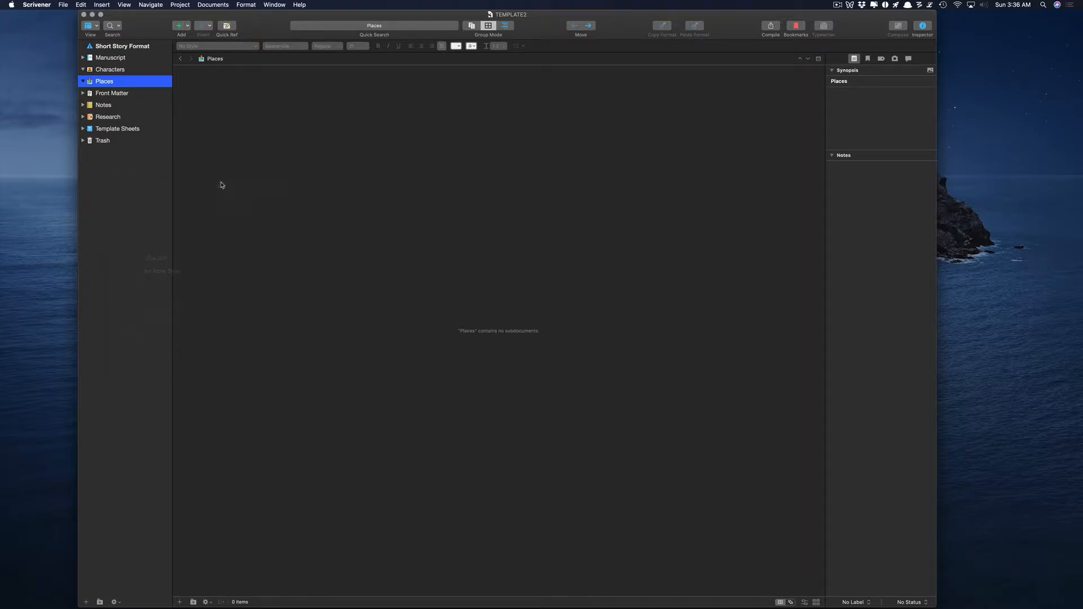
text(Websites)
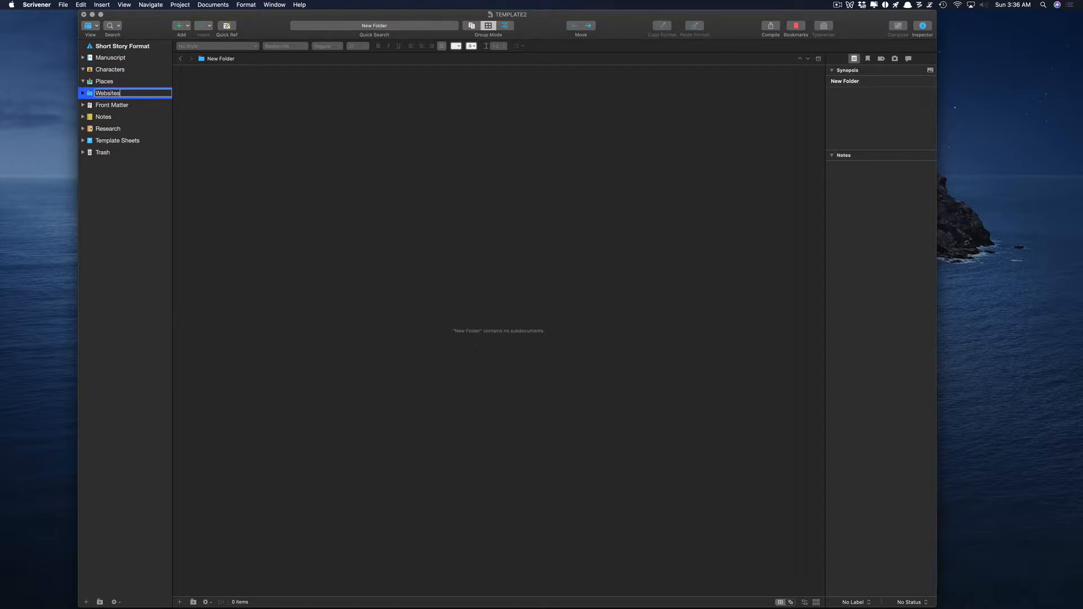
key(Return)
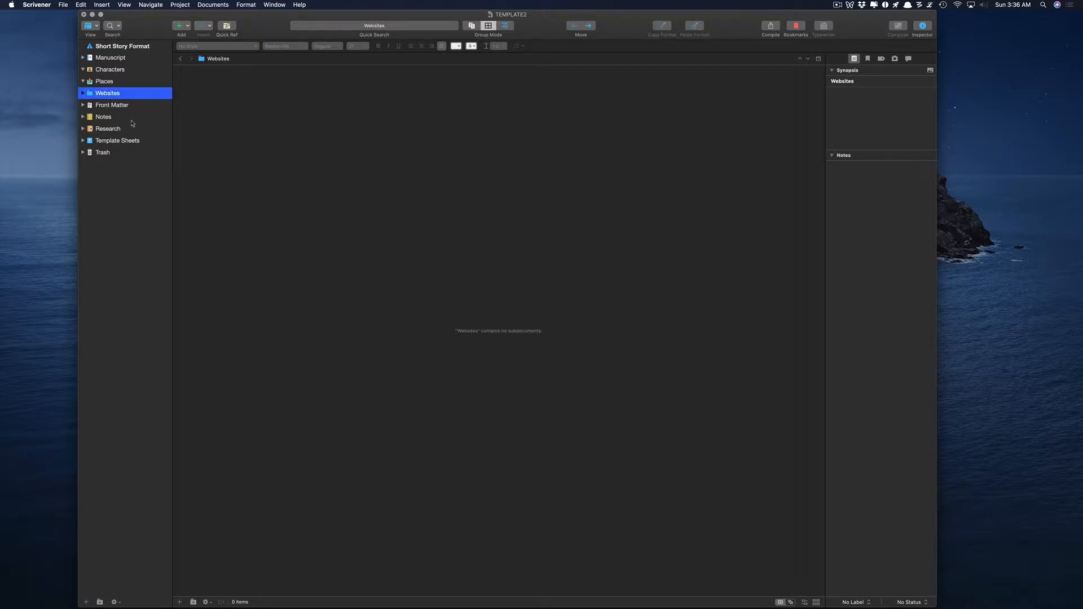
Change the Websites folder's icon to Eye.
right_click(90, 96)
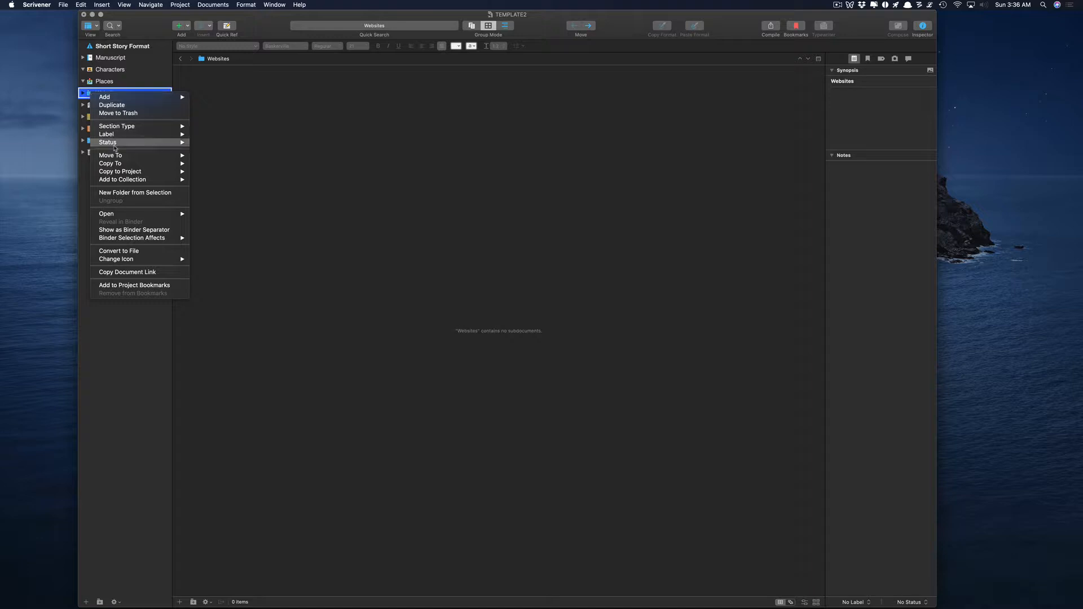
mouse_move(127, 261)
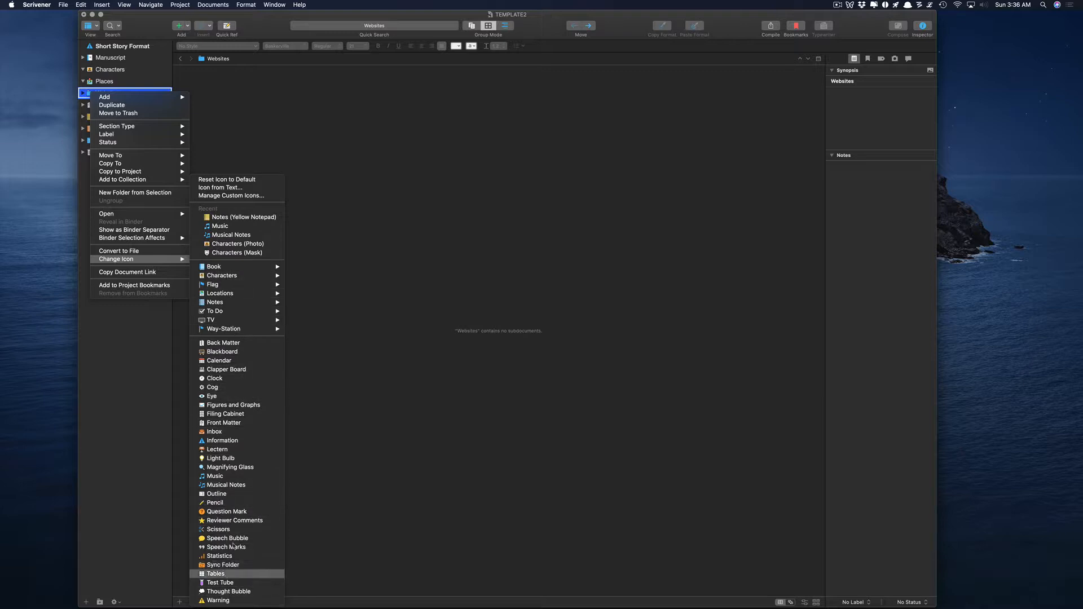
mouse_move(245, 332)
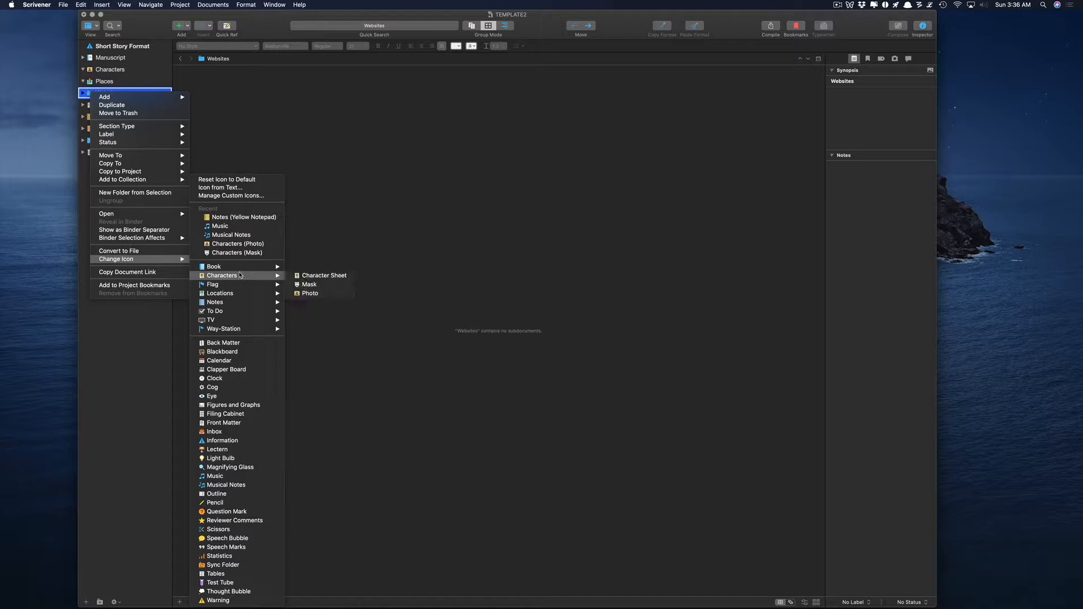
mouse_move(240, 270)
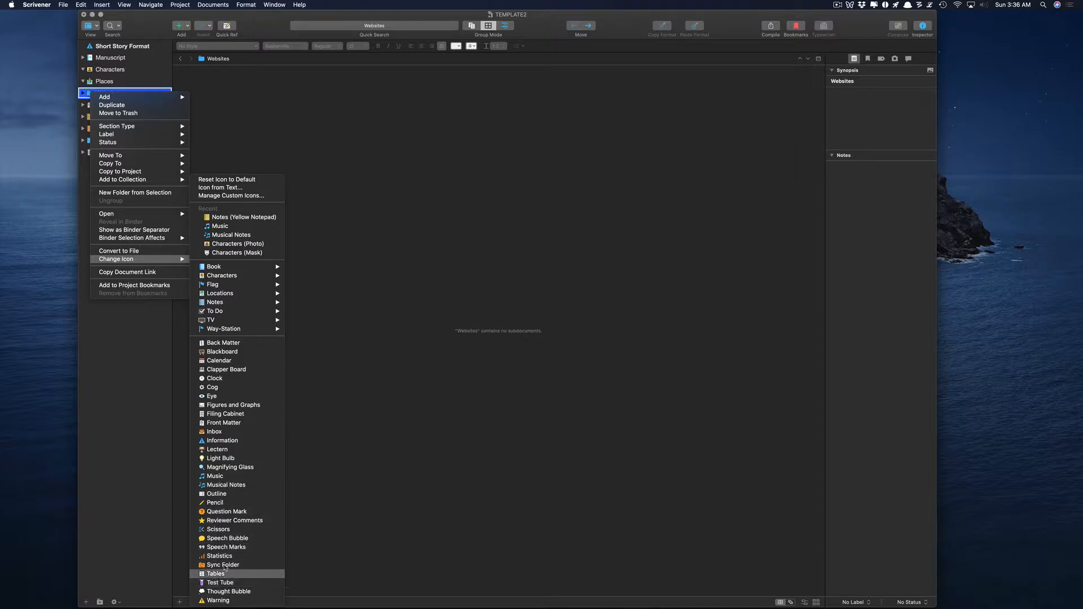
click(220, 398)
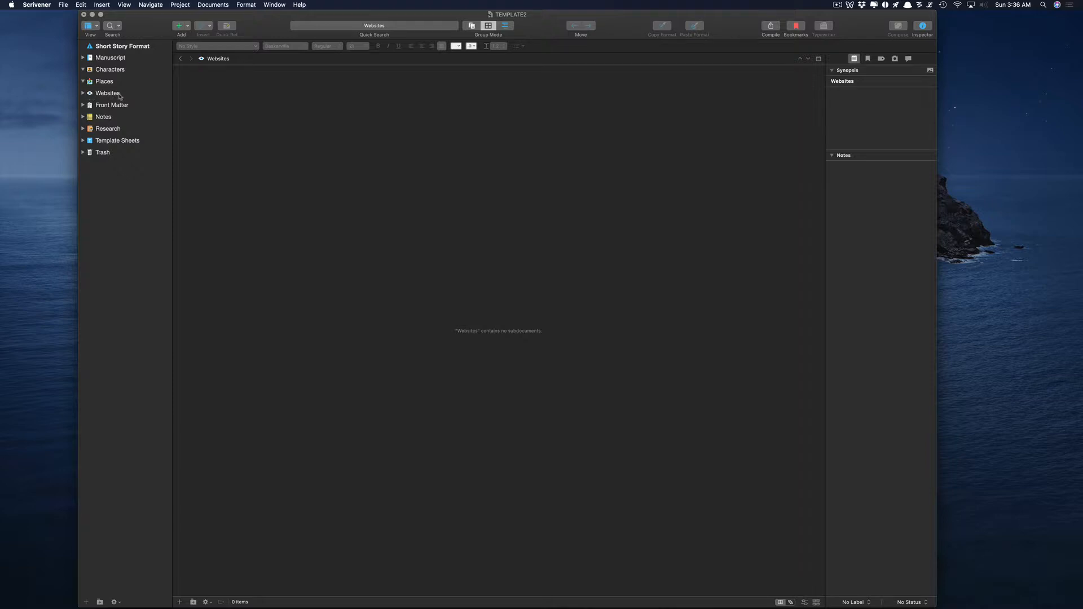
Add a new text document inside Websites named Vampire Websites.
right_click(107, 94)
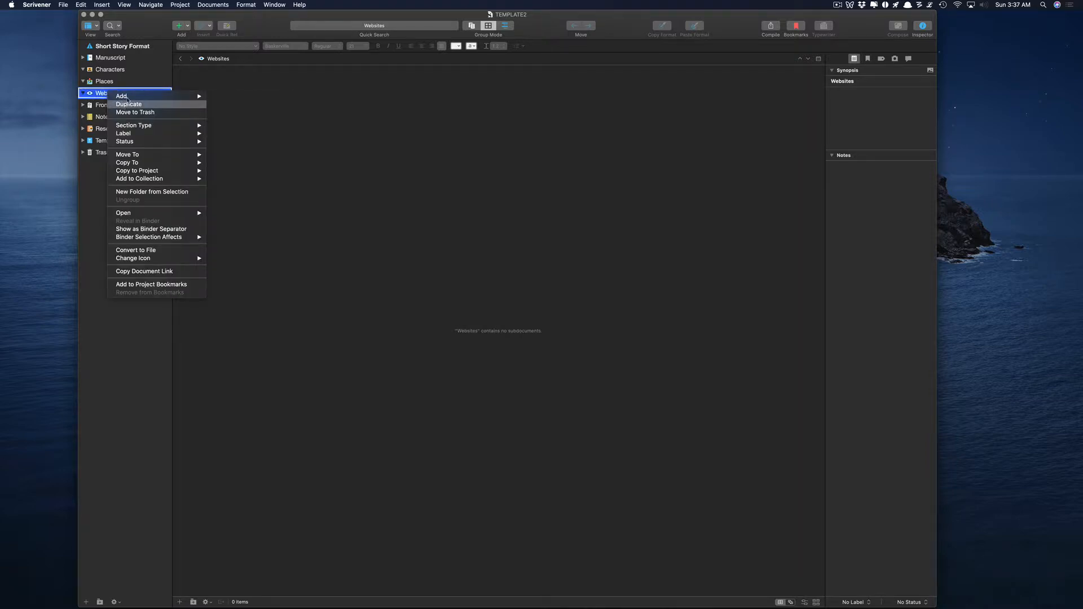
mouse_move(130, 97)
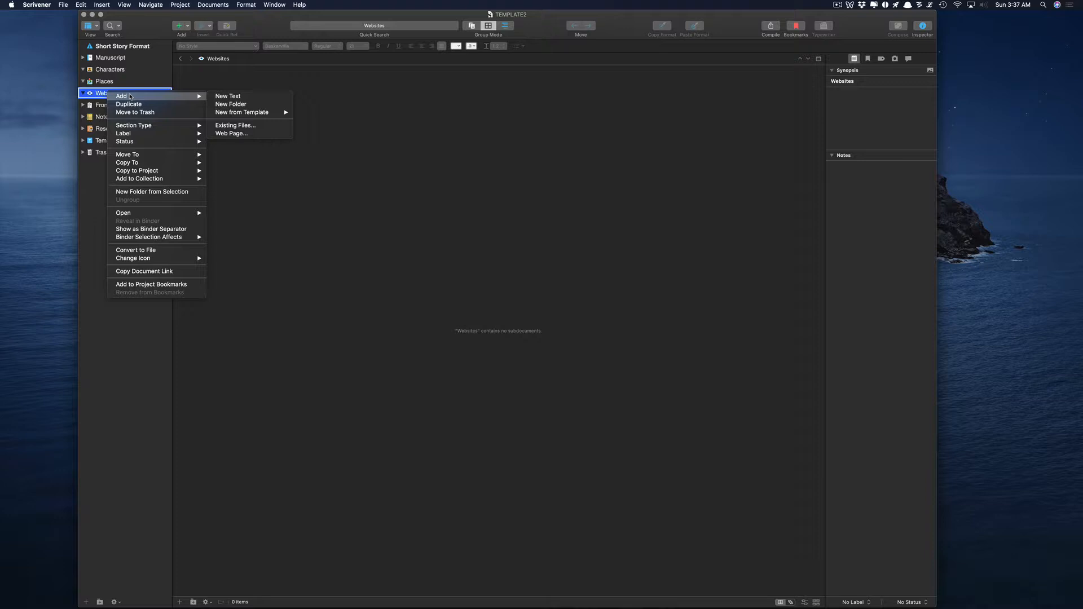
click(225, 97)
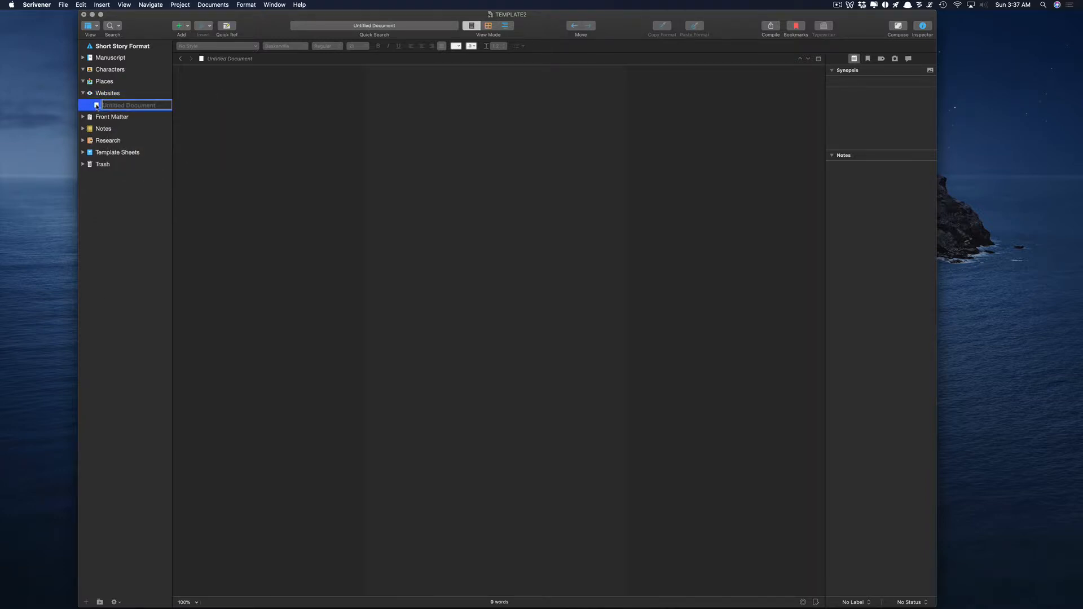
click(430, 113)
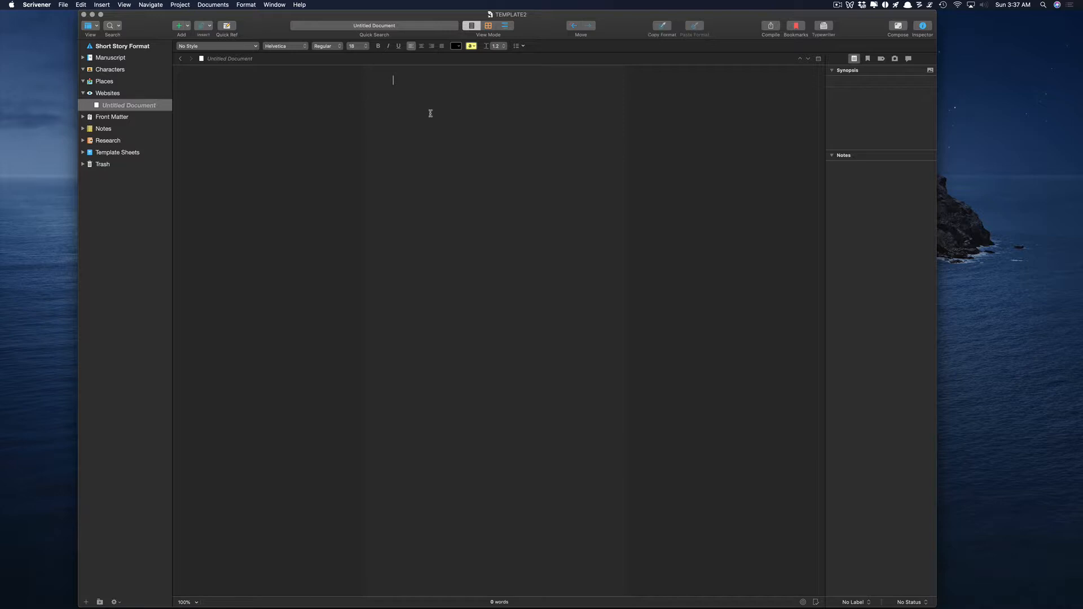
click(141, 107)
click(153, 107)
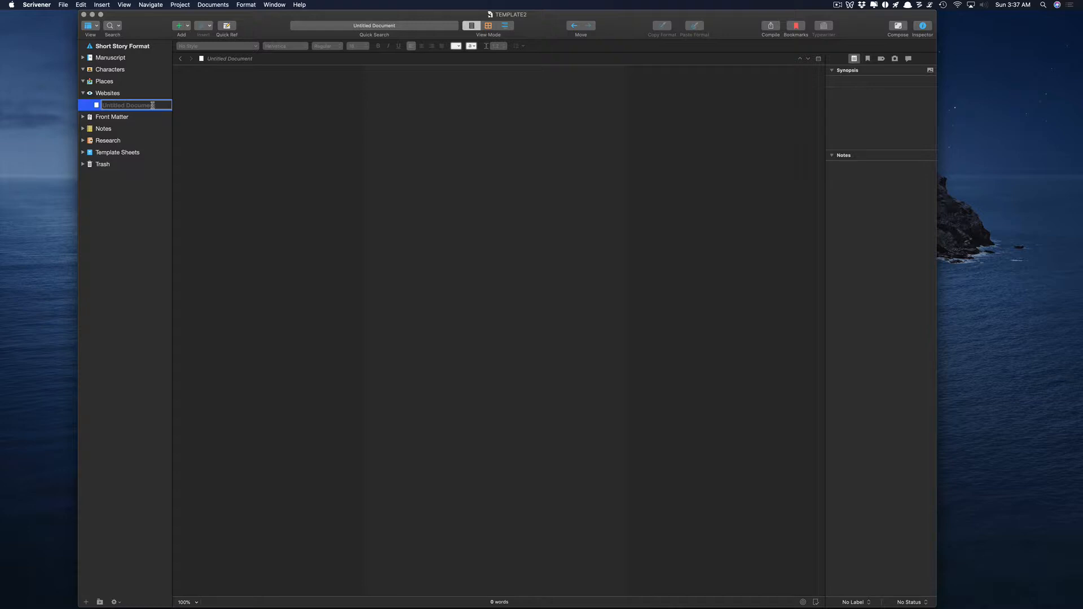
text(Vampri)
key(BackSpace)
key(BackSpace)
text(ire Websites)
key(Return)
click(467, 127)
text(https://)
key(BackSpace)
key(BackSpace)
key(BackSpace)
key(BackSpace)
key(BackSpace)
key(BackSpace)
key(BackSpace)
text(https://)
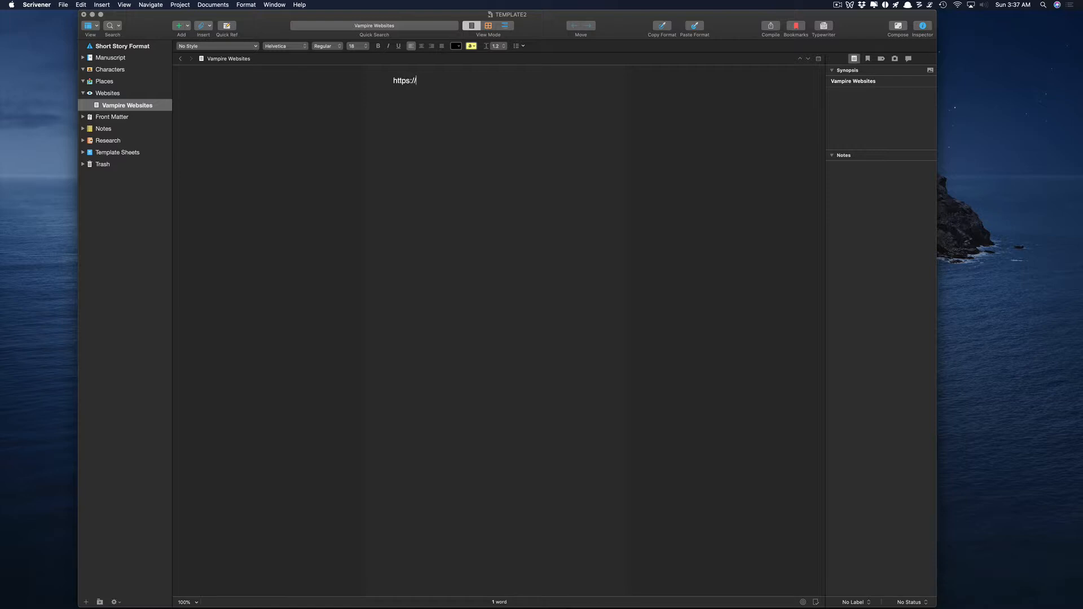
text(var)
key(BackSpace)
text(mpires.com)
key(Return)
text(Https://)
key(BackSpace)
key(BackSpace)
key(BackSpace)
key(BackSpace)
key(BackSpace)
key(BackSpace)
key(BackSpace)
key(BackSpace)
text(https://)
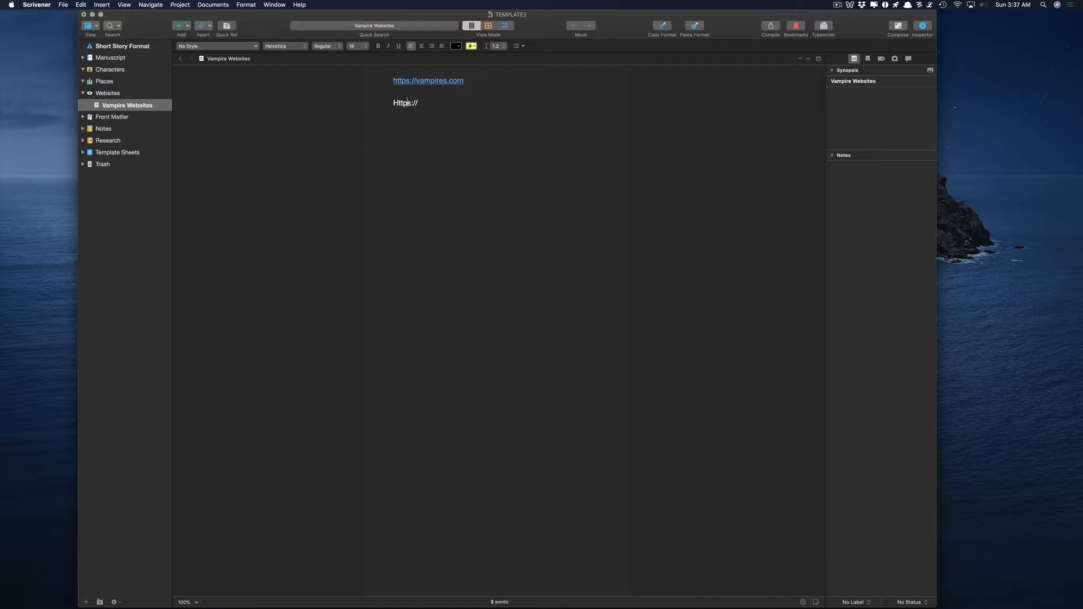
key(BackSpace)
text(h)
text(sparkly)
text(-vampoire)
key(BackSpace)
key(BackSpace)
key(BackSpace)
key(BackSpace)
text(ires.com)
key(Return)
click(108, 94)
right_click(111, 95)
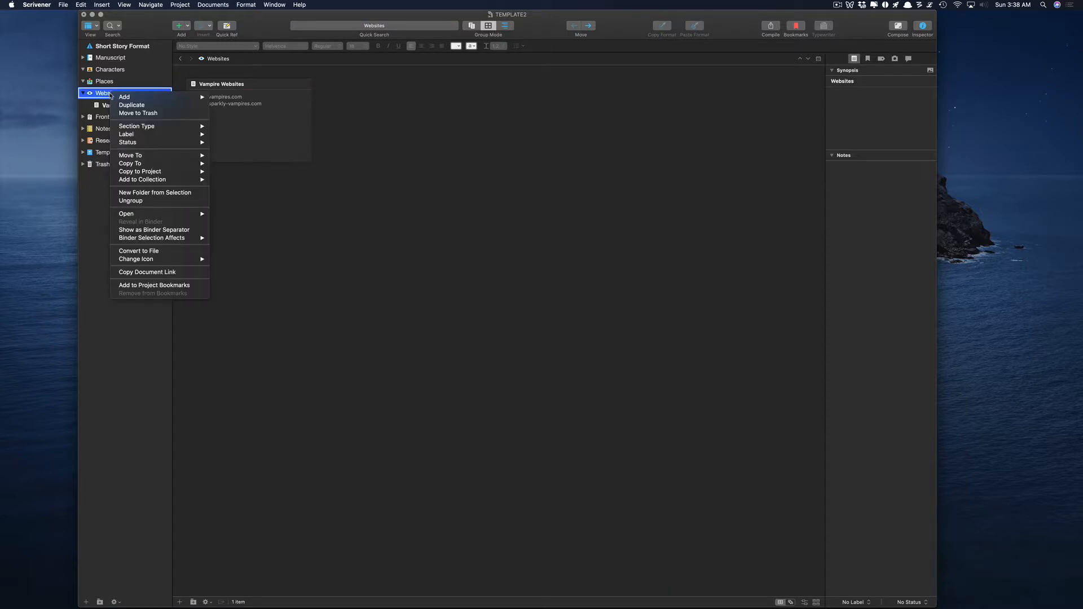
mouse_move(139, 100)
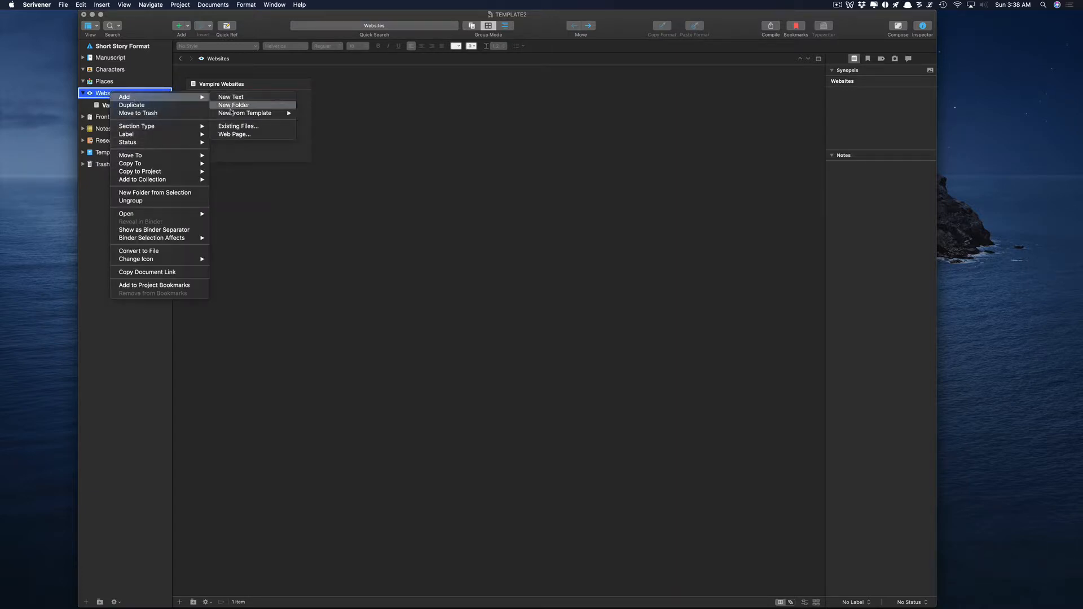
click(233, 136)
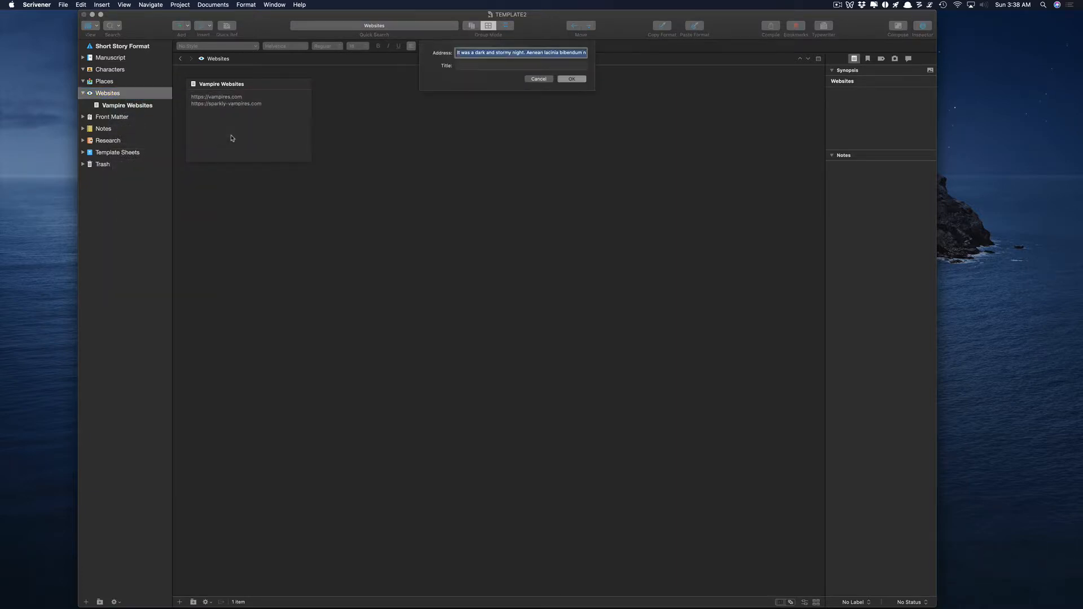
click(479, 53)
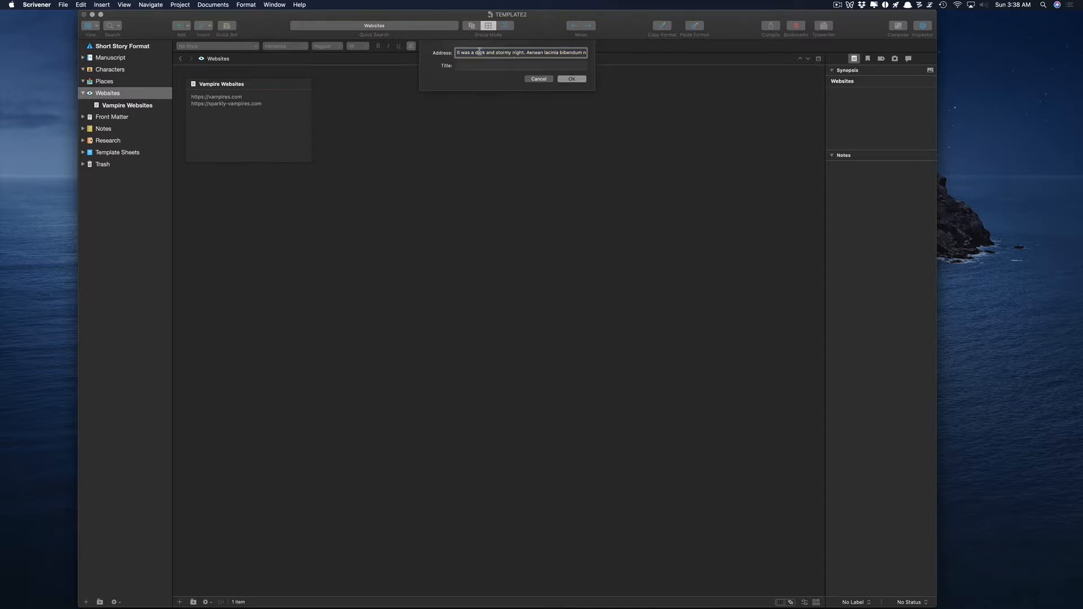
drag(457, 52, 694, 58)
key(Left)
key(super+a)
key(BackSpace)
text(https://vampires.com)
key(Tab)
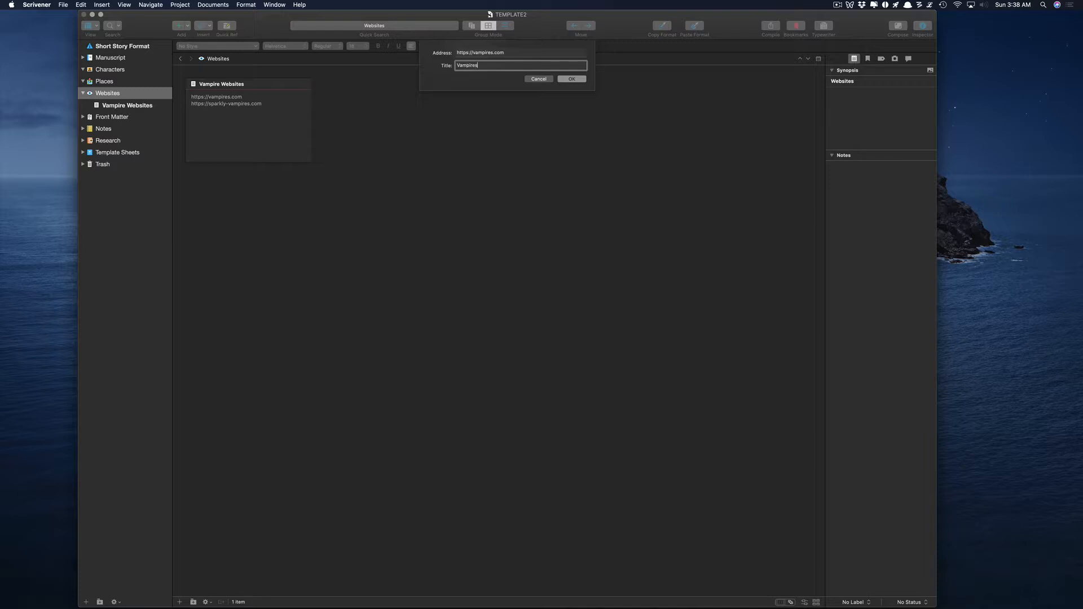
click(572, 79)
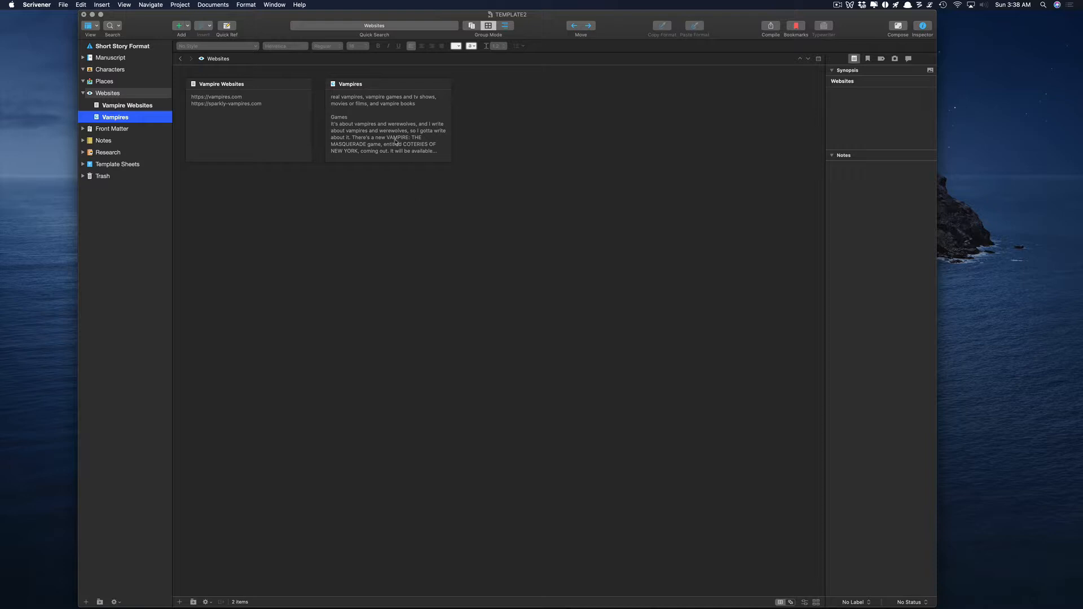
click(377, 124)
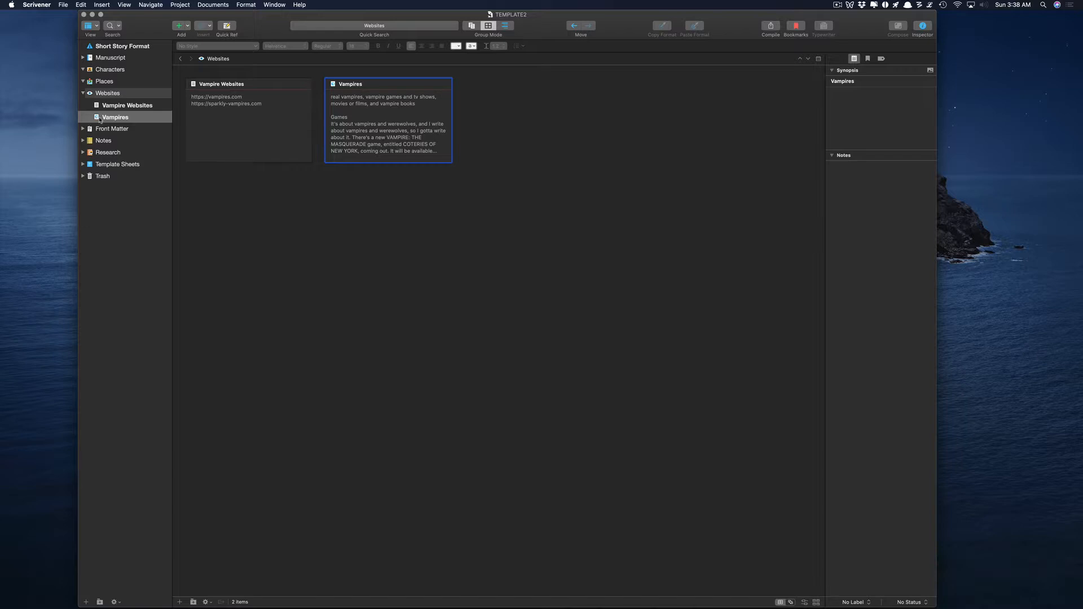
View the saved Vampires page alongside the Vampire Websites list, then collapse Websites.
click(351, 84)
click(126, 114)
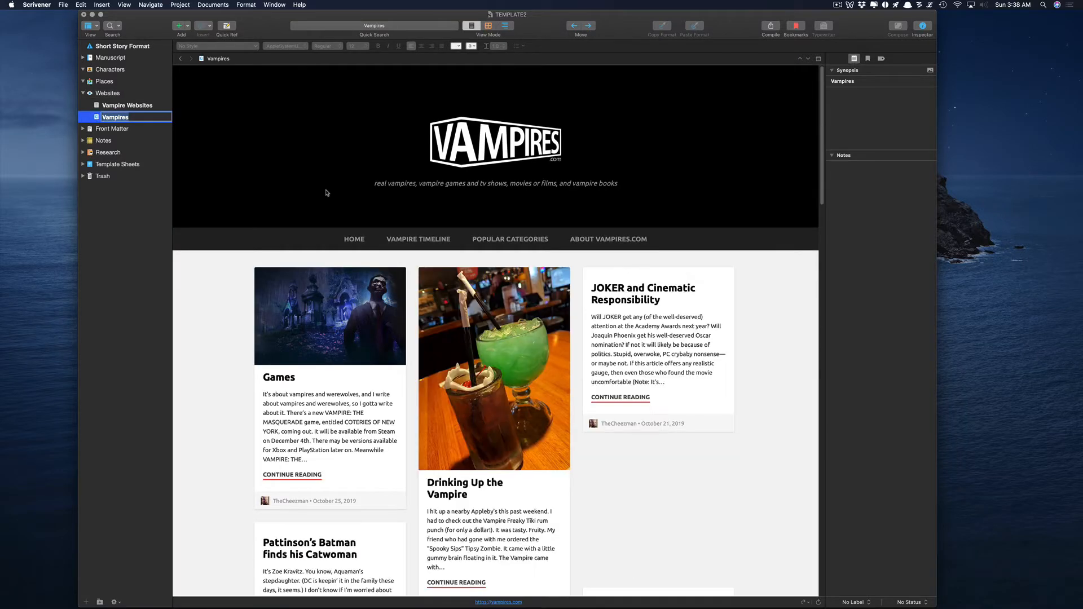
scroll(409, 305, down, 15)
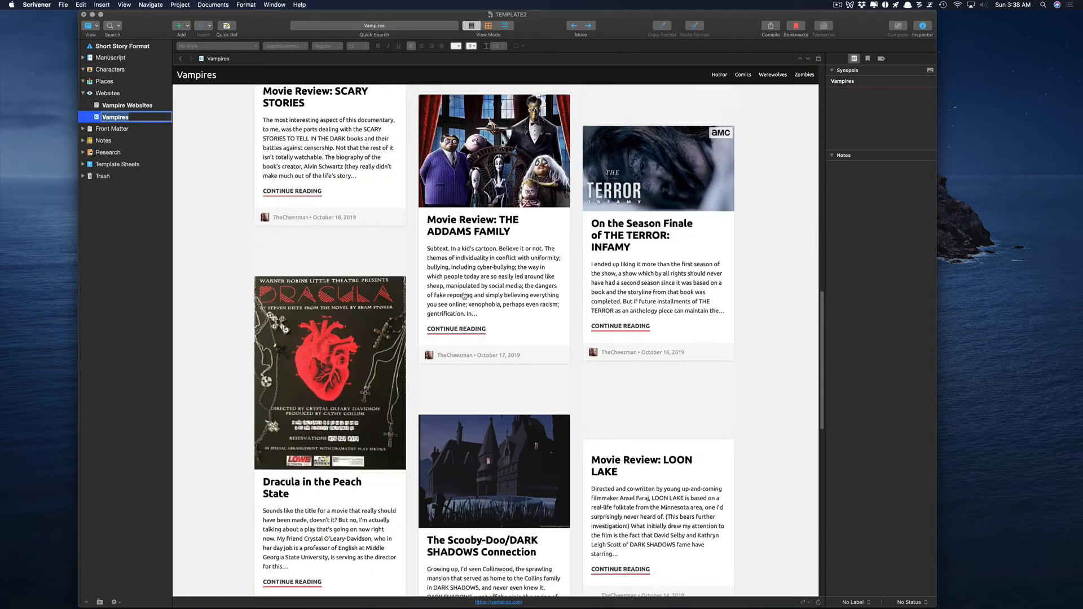
scroll(463, 296, up, 15)
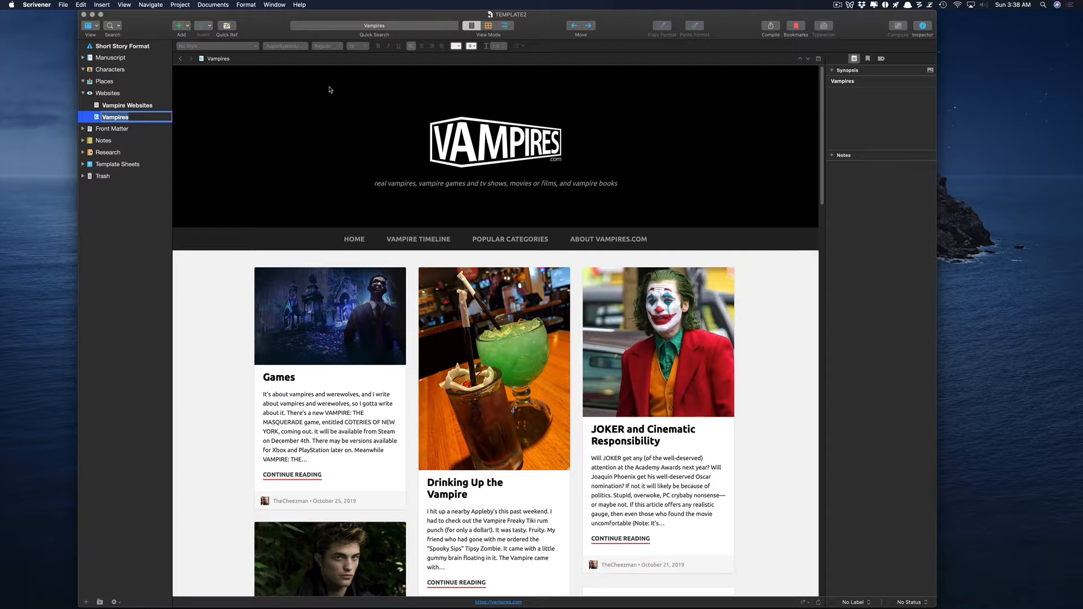
click(116, 107)
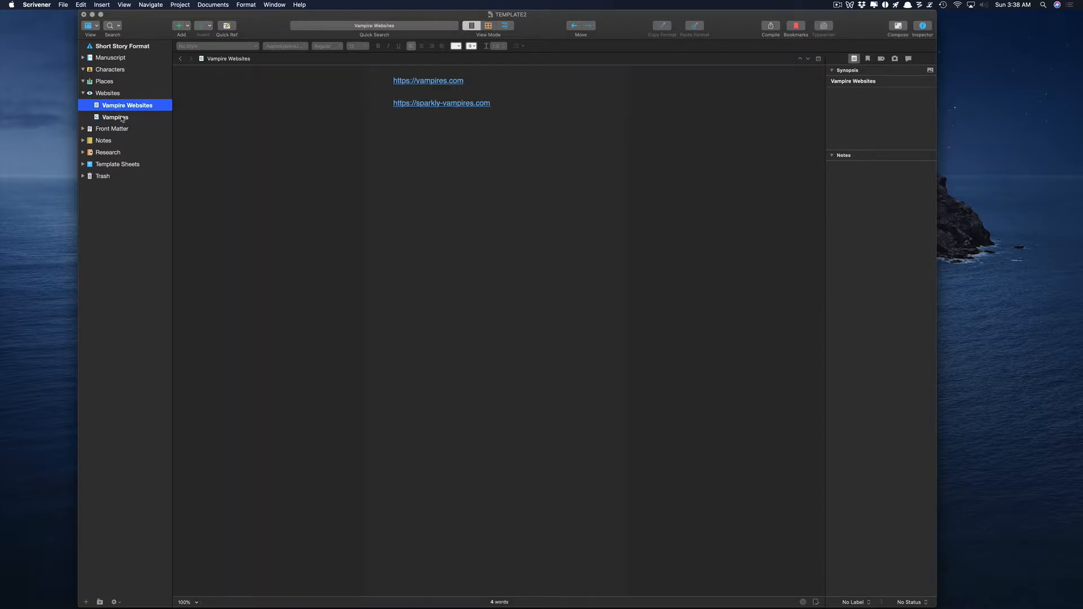
click(121, 118)
click(116, 106)
click(116, 117)
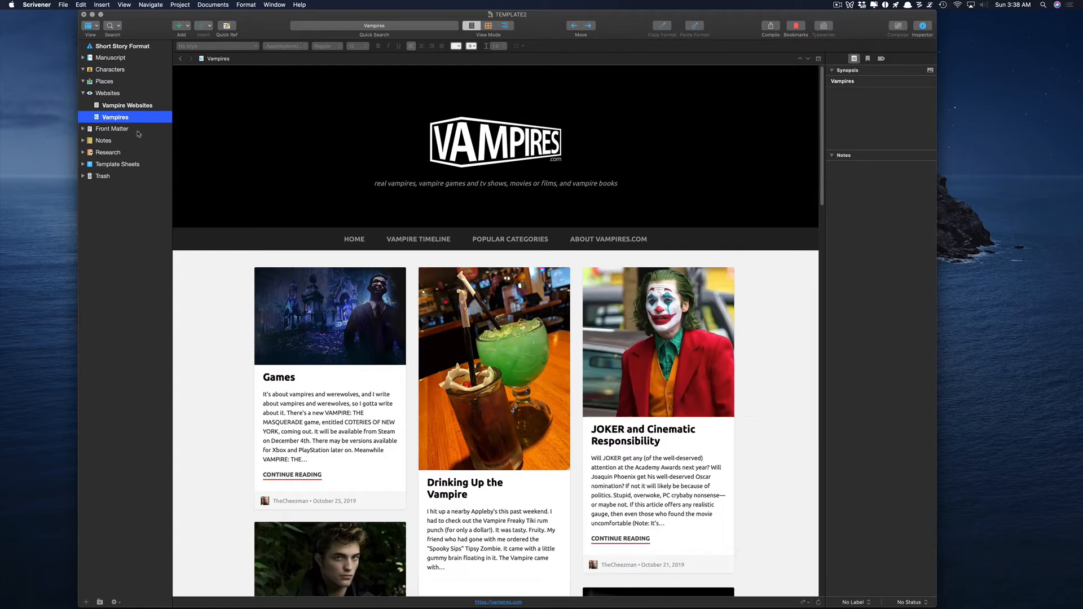
scroll(308, 309, down, 20)
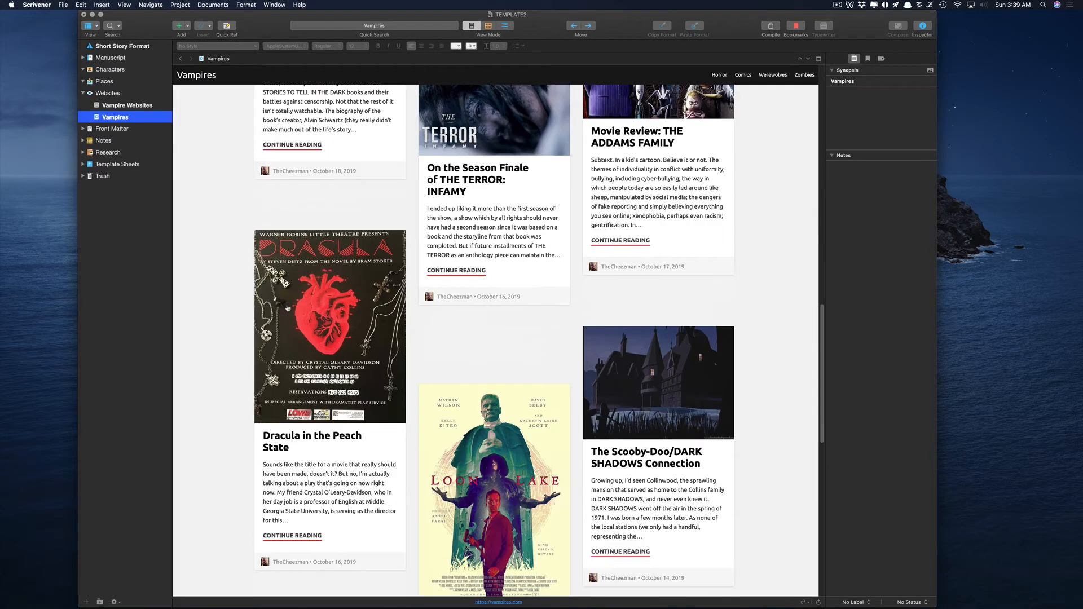
scroll(288, 305, up, 20)
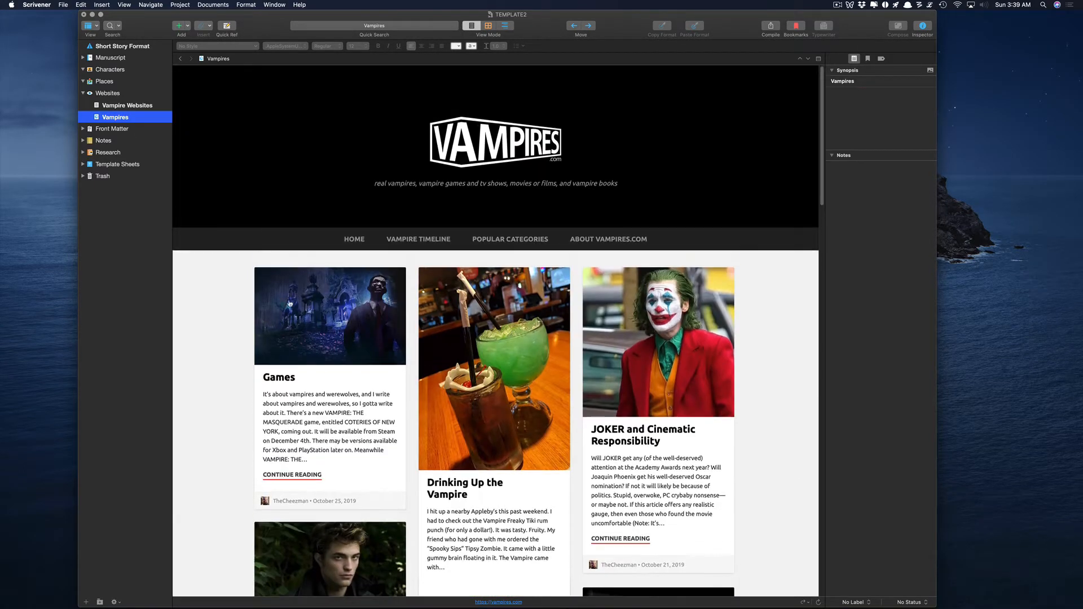
click(83, 93)
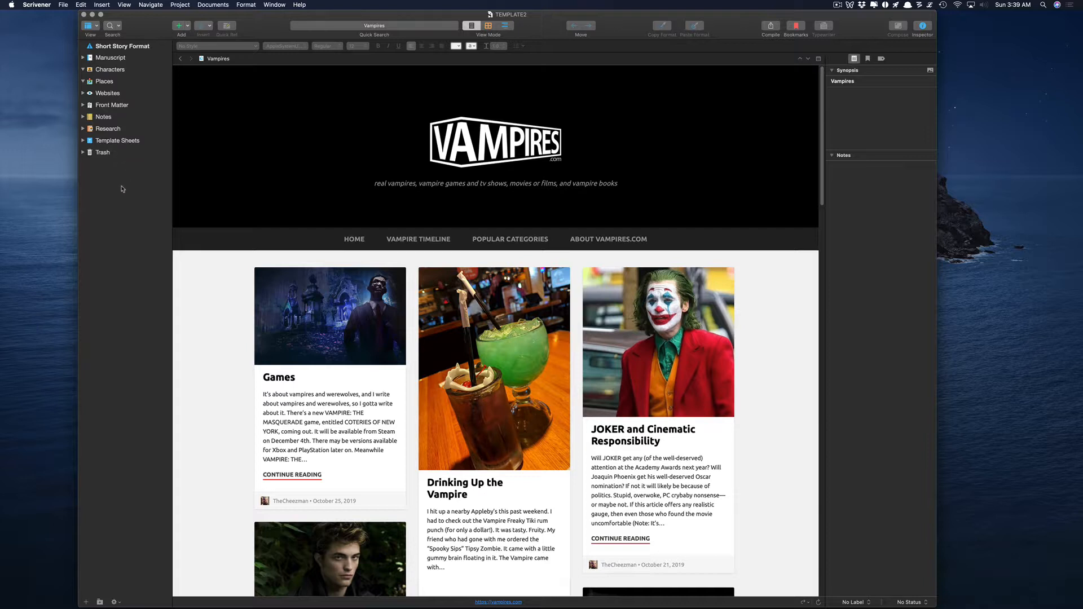
Rename the Characters folder to Vampire Characters.
click(116, 69)
click(116, 68)
text(Vampire )
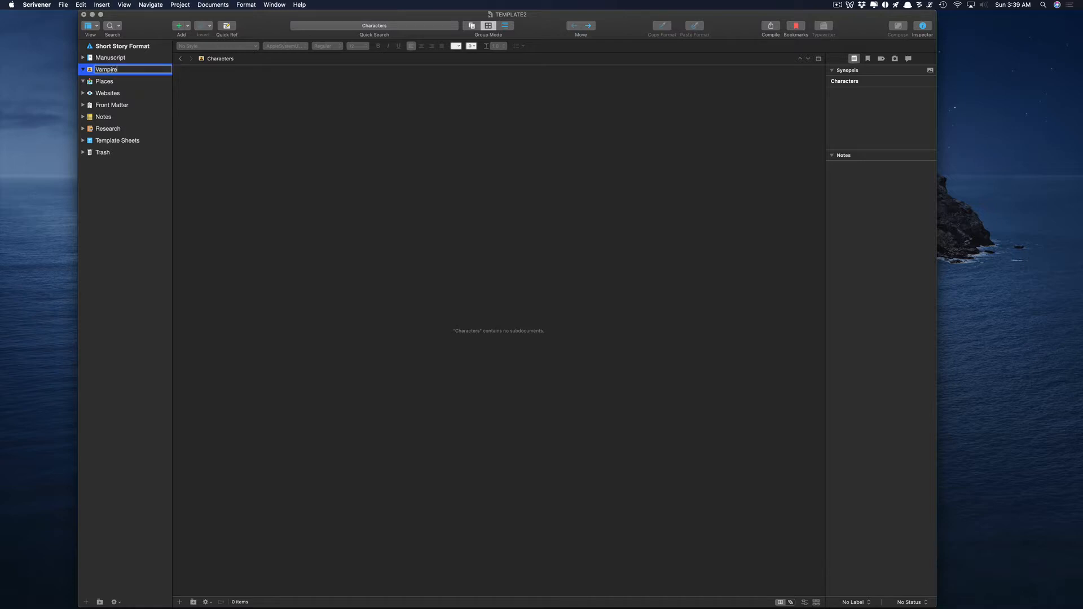
text(Charac)
key(Return)
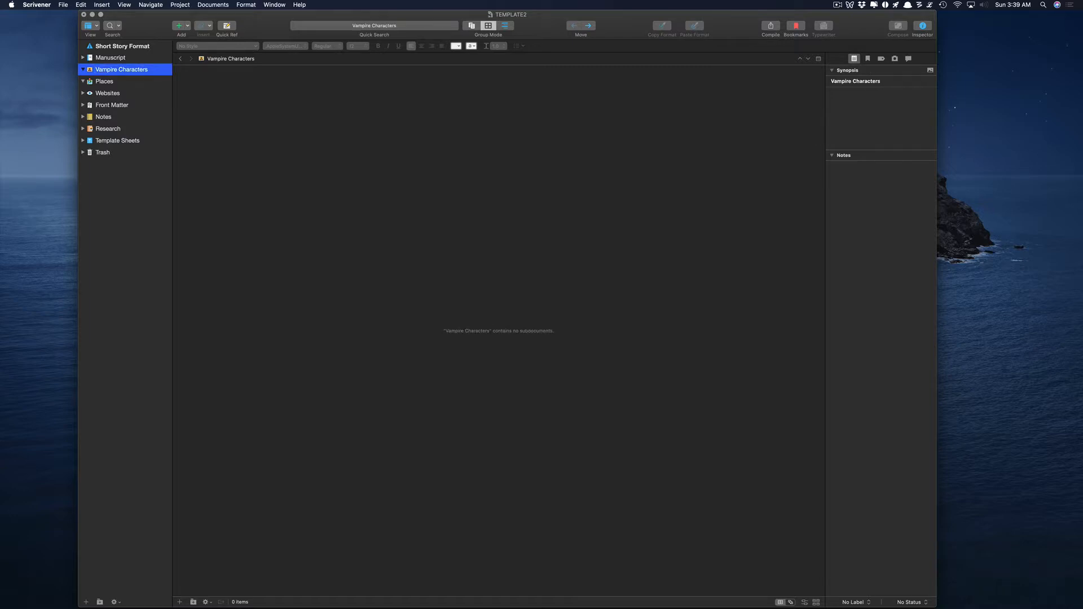
Add a new folder named Vampire Lore.
right_click(113, 190)
mouse_move(192, 196)
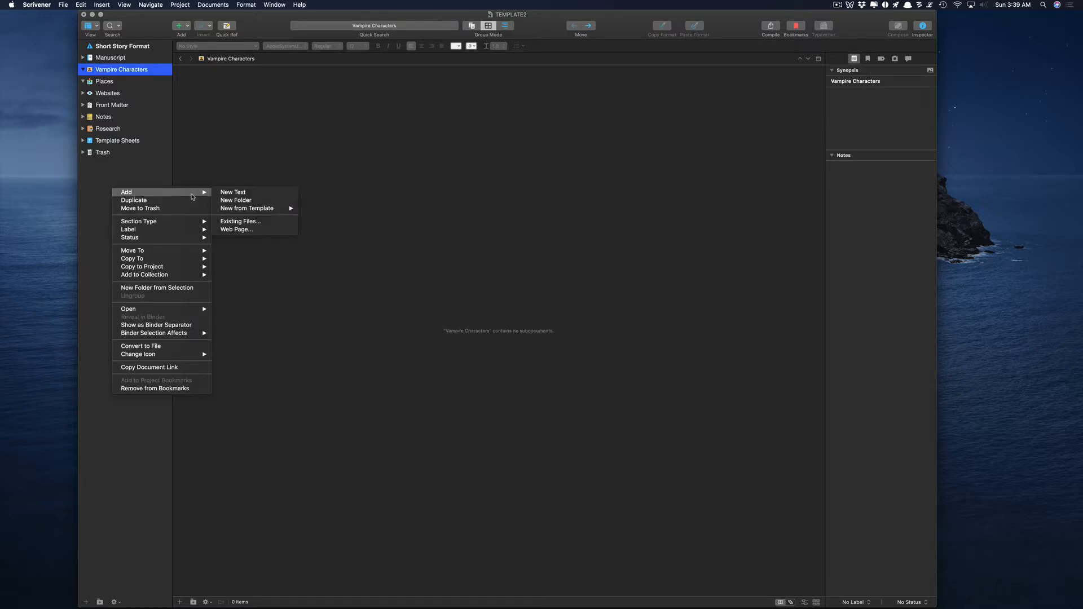
click(236, 200)
text(Vampire Lo)
key(Return)
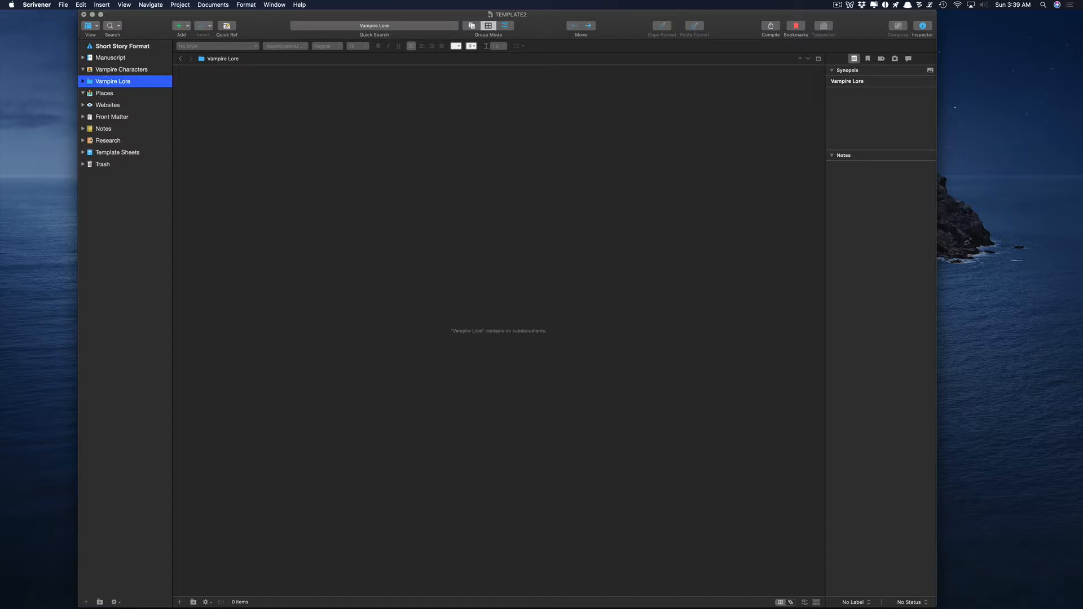
Set Vampire Lore's icon to Book > Red Book.
right_click(91, 82)
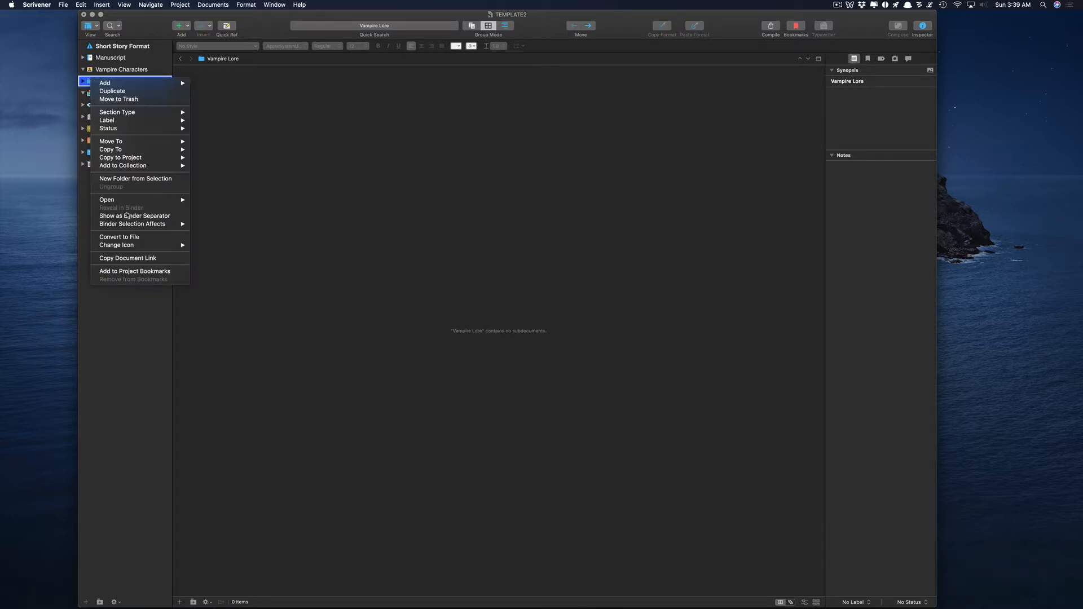
mouse_move(136, 245)
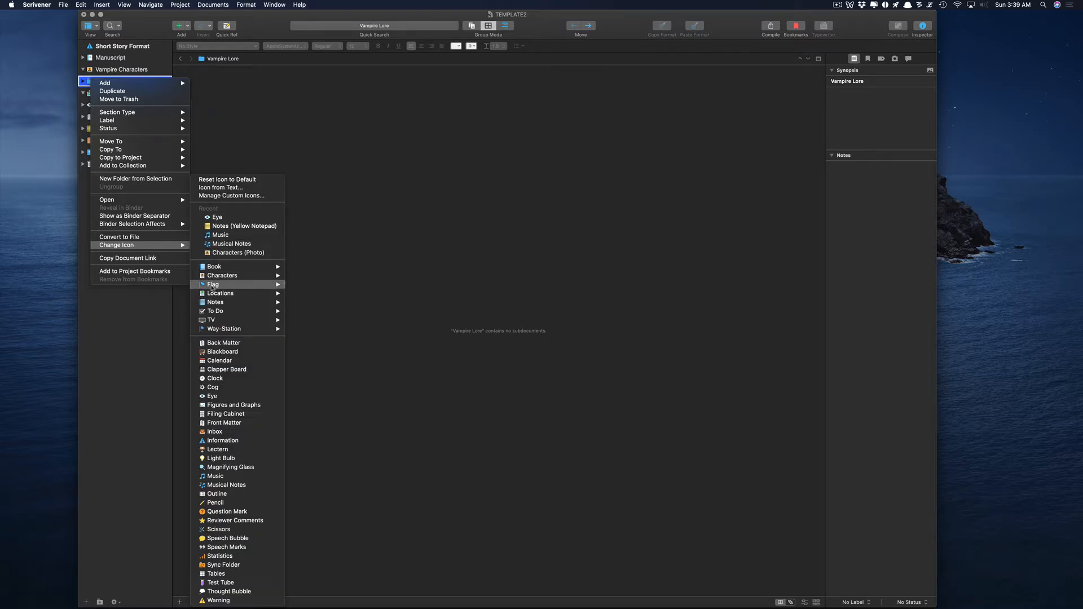
mouse_move(215, 267)
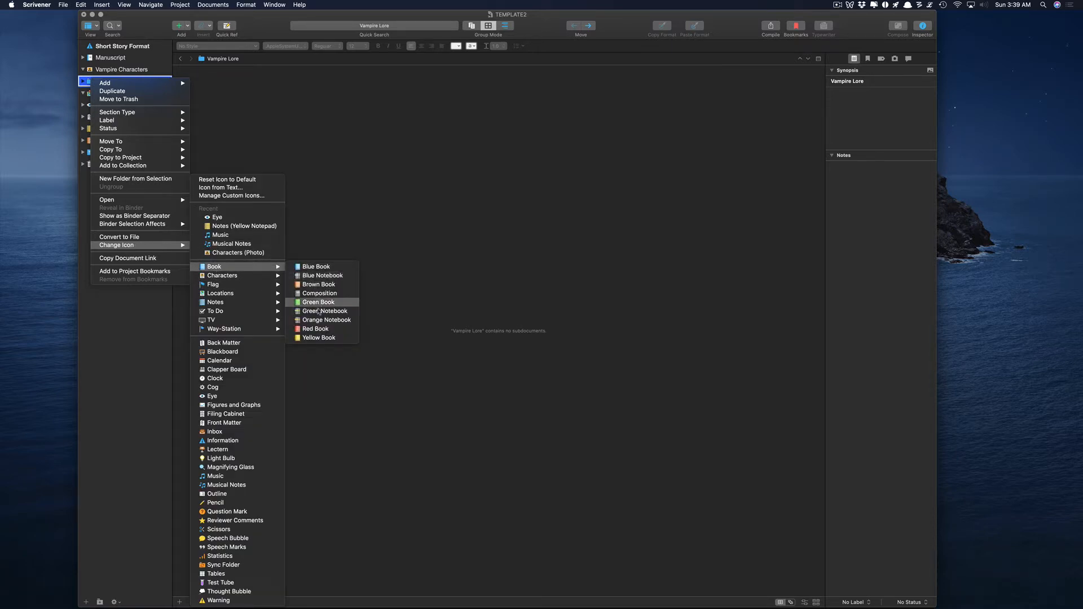
click(315, 329)
Add a text document named Evil Vampires inside Vampire Lore.
click(234, 150)
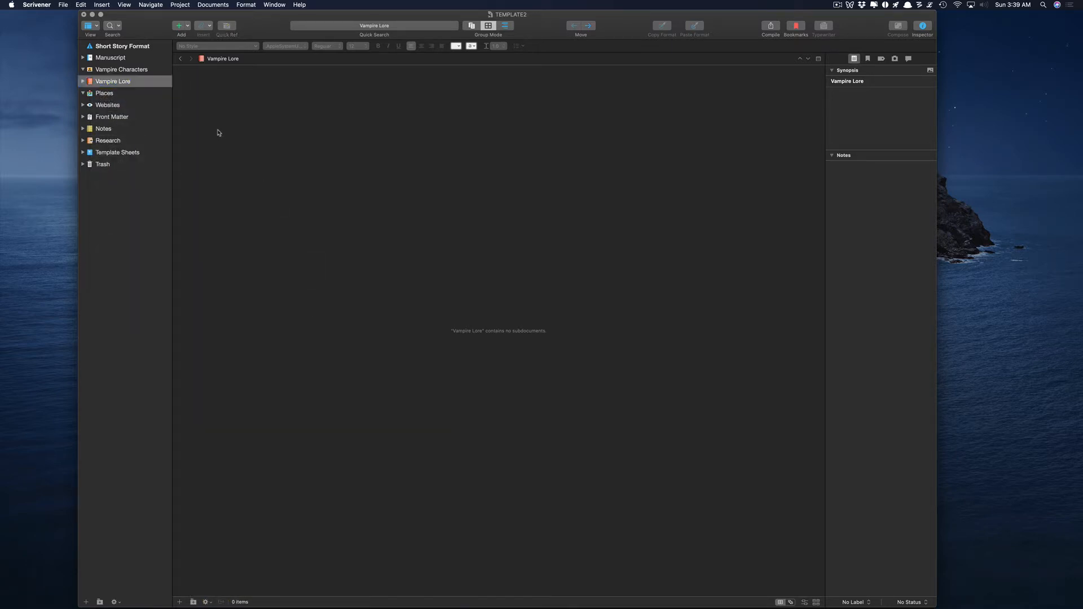
right_click(104, 81)
mouse_move(116, 85)
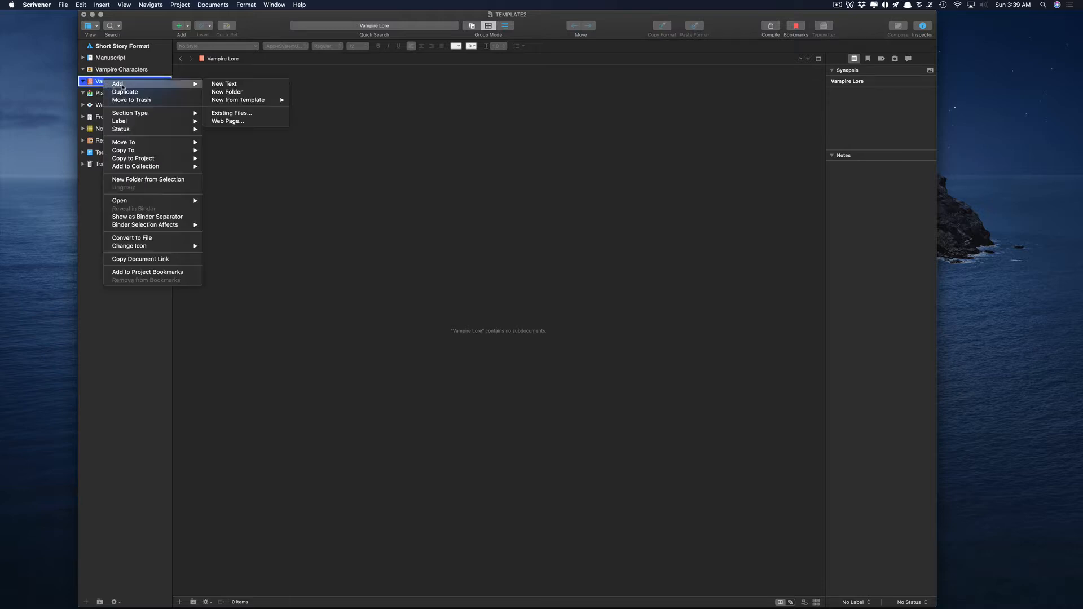
click(224, 84)
click(524, 94)
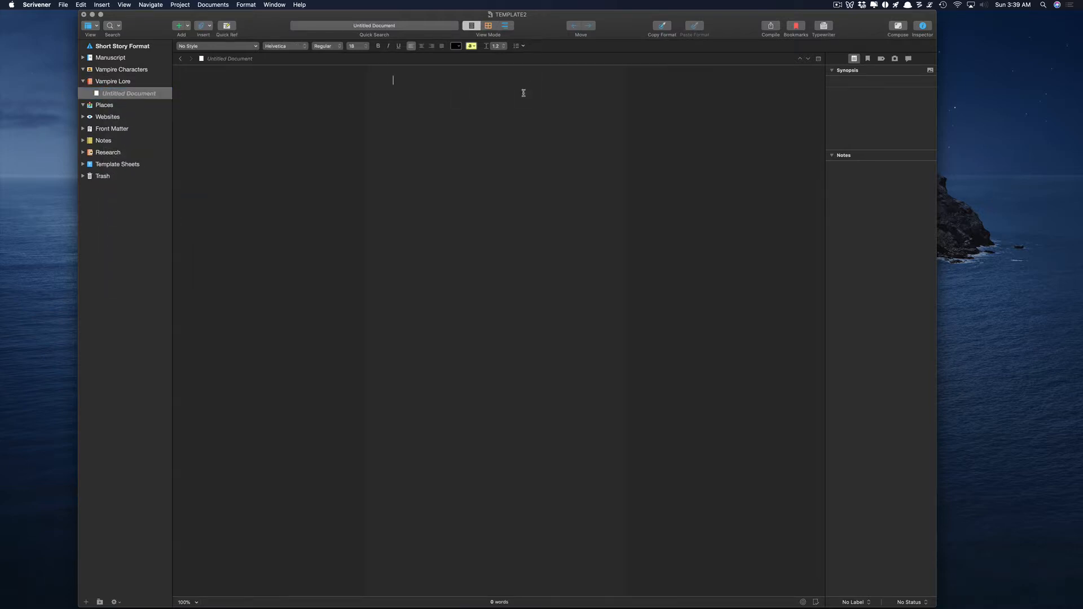
click(140, 95)
click(145, 95)
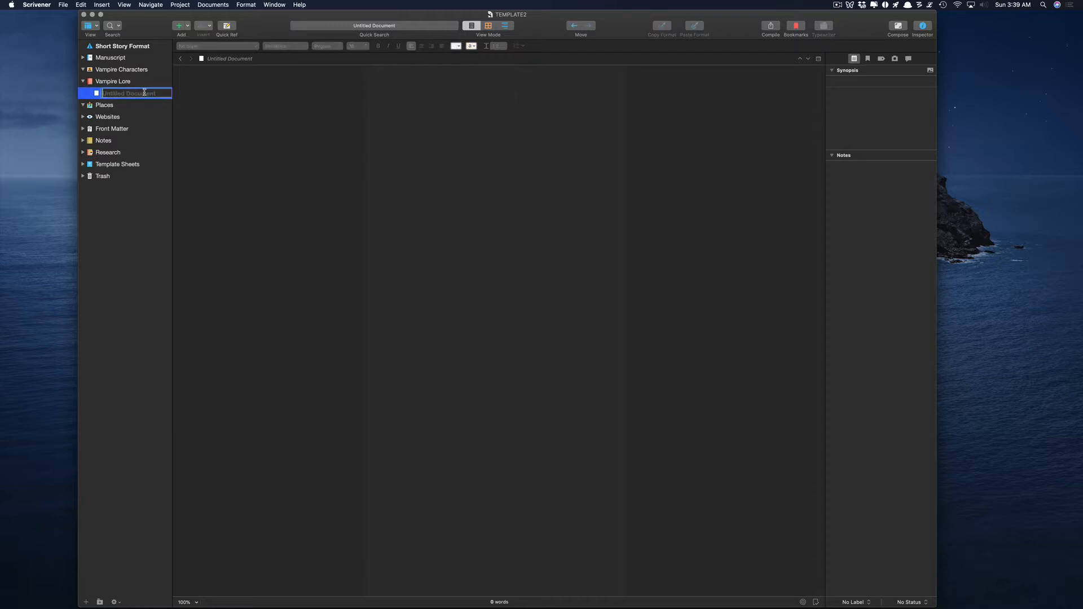
text(Evil Vampires)
key(Return)
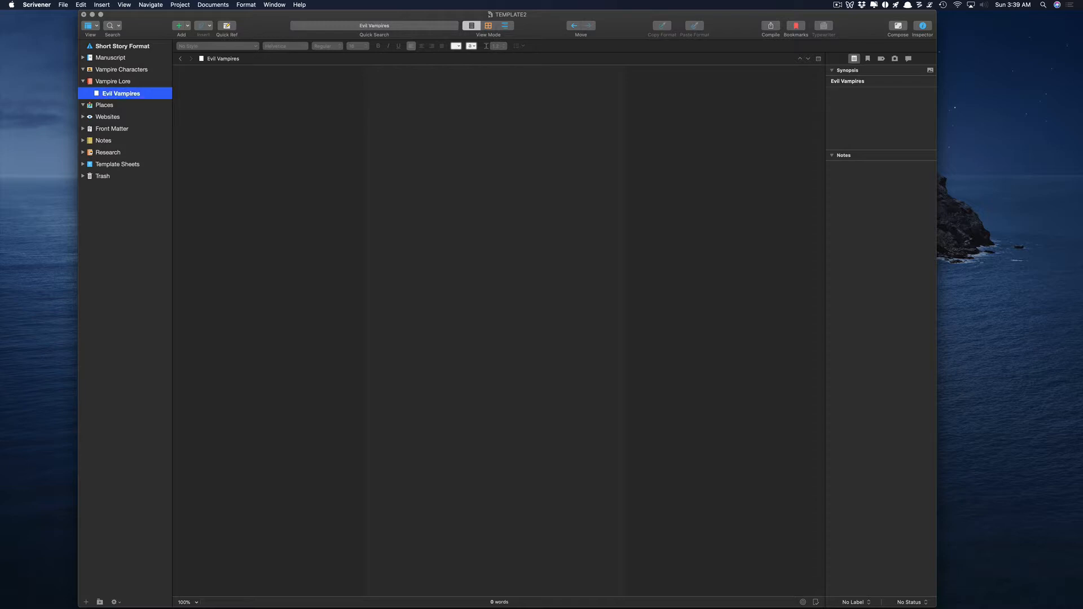
Add a second document named Good Vampires, then reopen Evil Vampires.
key(Return)
text(Good Vami)
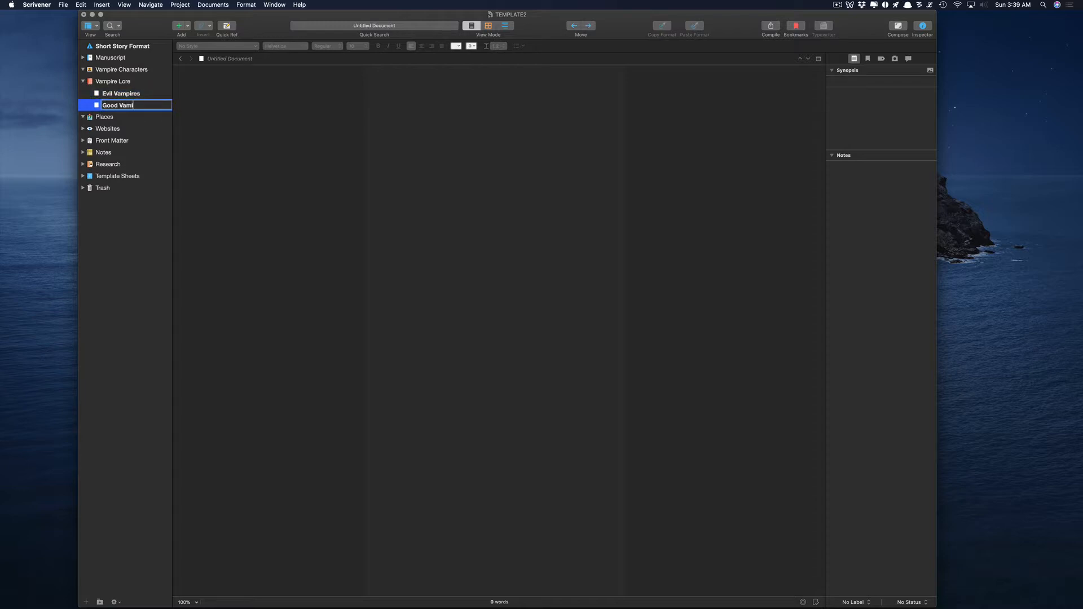
key(BackSpace)
key(BackSpace)
key(BackSpace)
text(ampor)
key(BackSpace)
key(BackSpace)
text(ires)
key(Return)
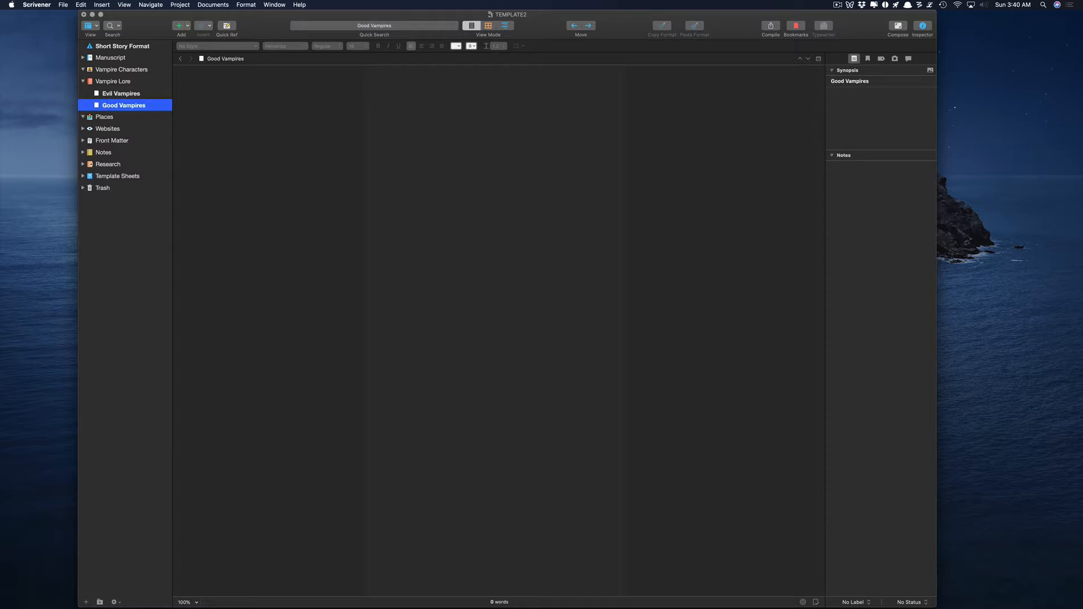
click(140, 94)
click(465, 108)
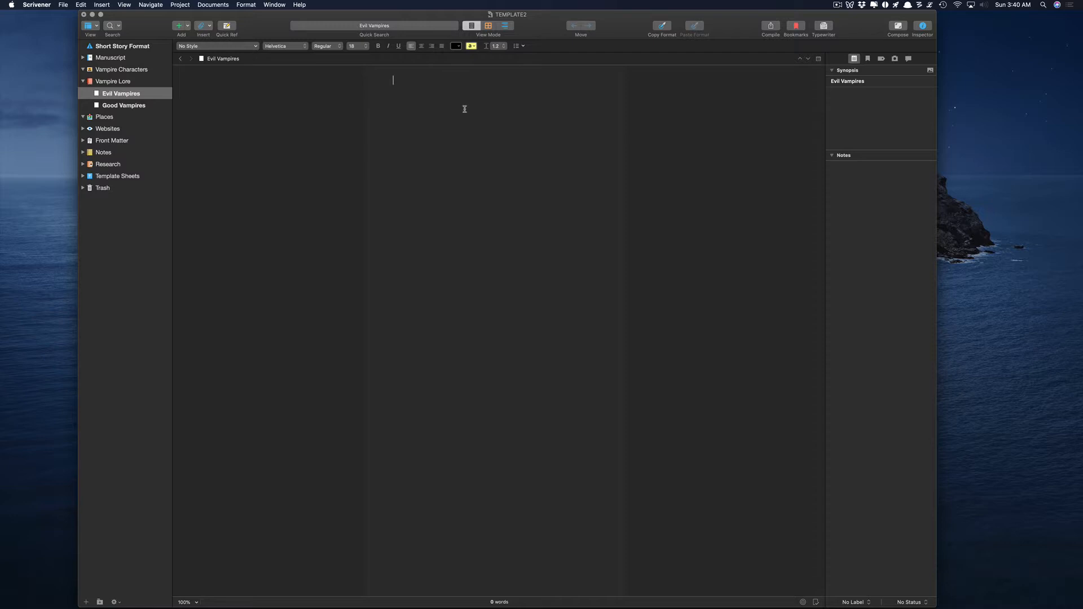
Type 'Kill humans and other vampires' into the Evil Vampires document.
text(Kill humans and other vampires)
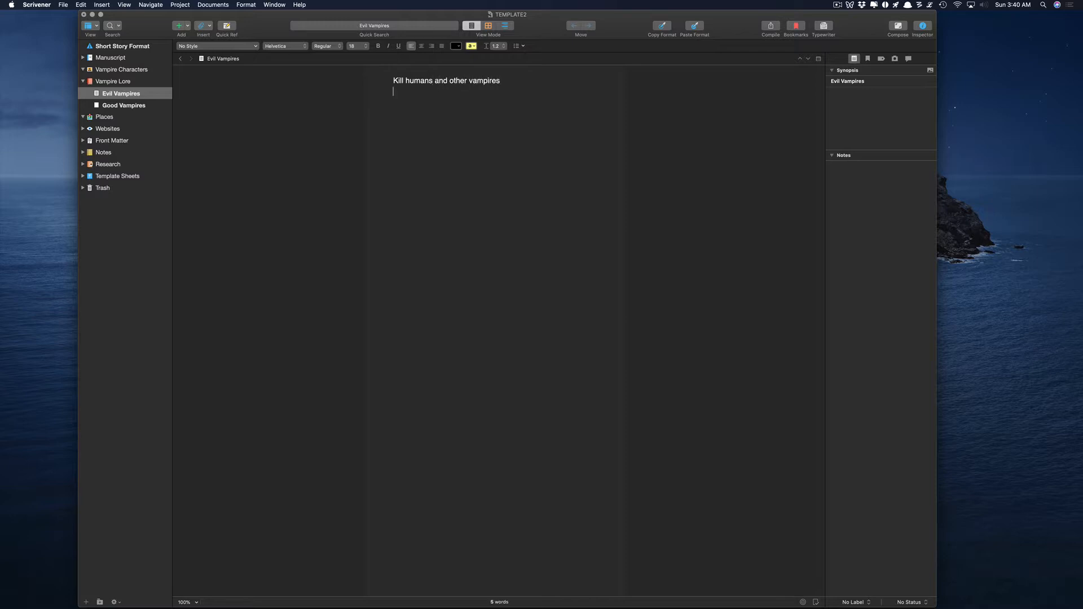
Write 'Don't kill humans, only kill other vampires.' in the Good Vampires document.
click(98, 109)
text(Don't kill humans, only kill other vampires.)
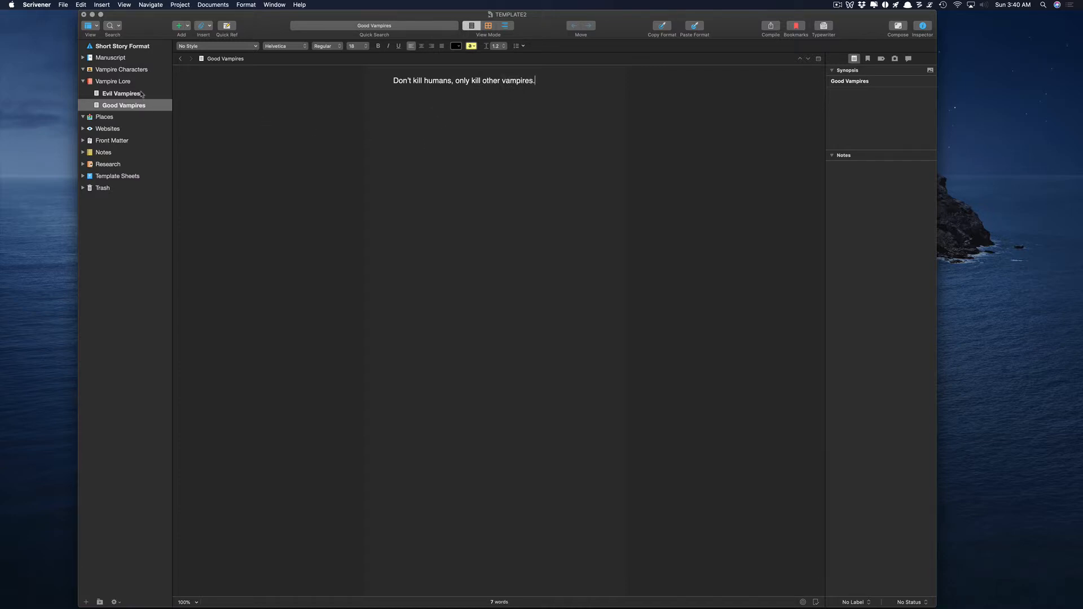
click(83, 81)
click(83, 82)
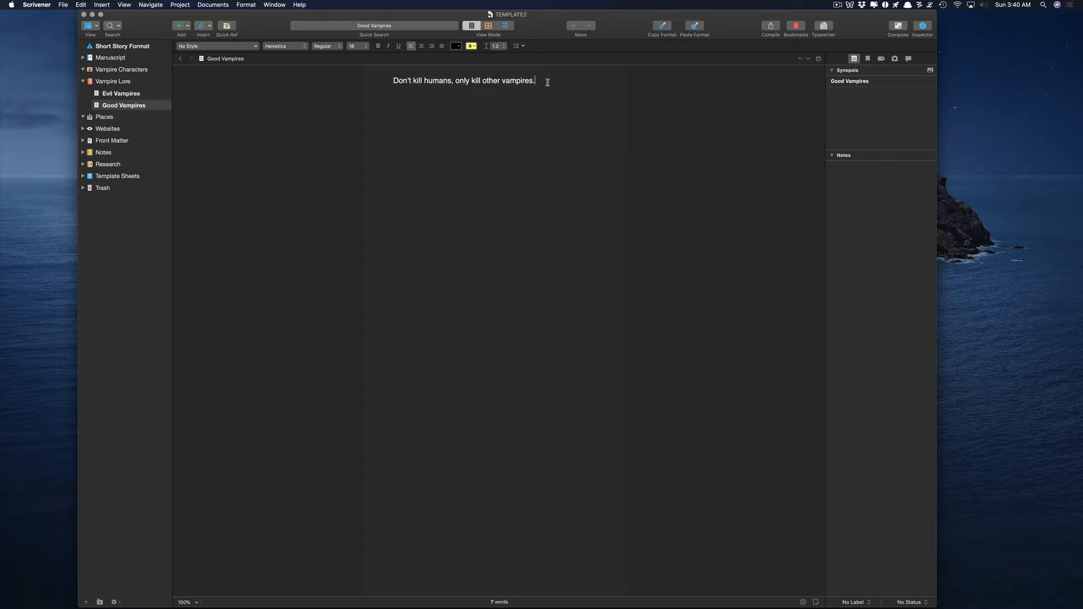
drag(558, 82, 341, 66)
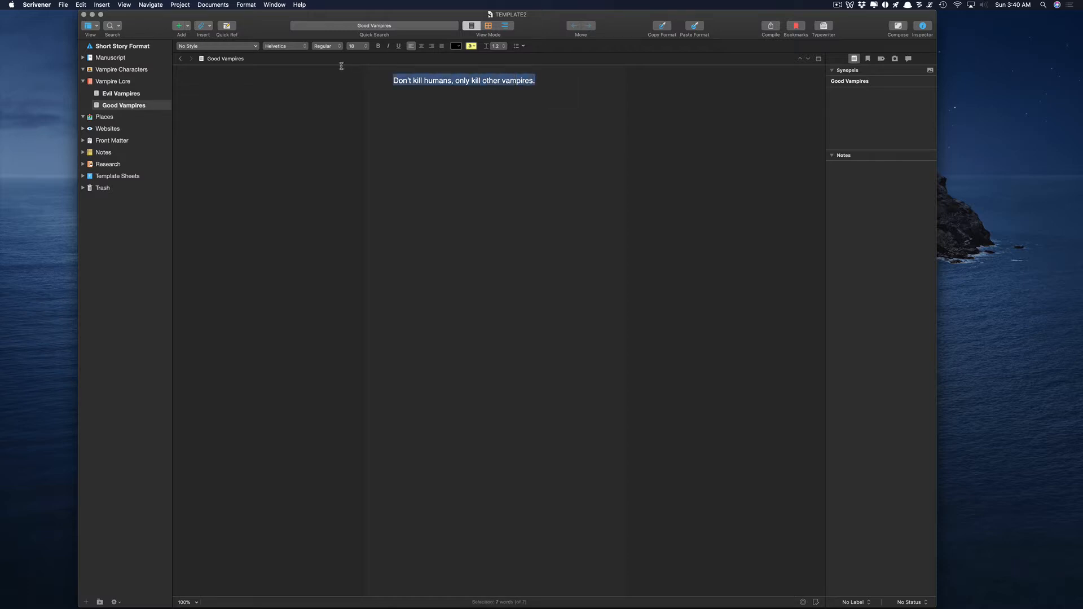
click(477, 112)
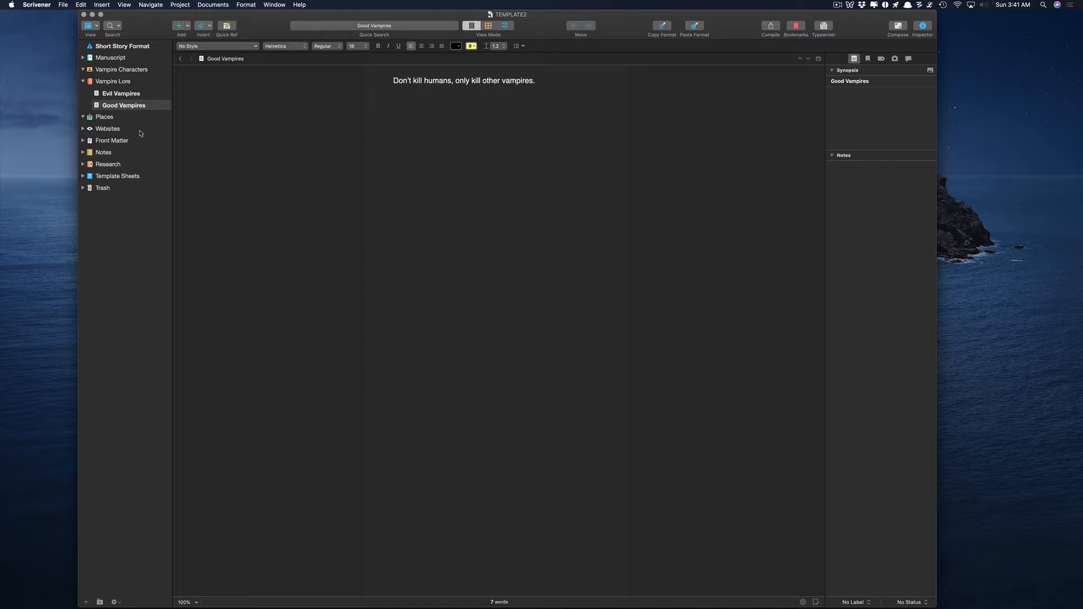
Expand the Research, Front Matter, Websites, Template Sheets, Vampire Lore and Manuscript folders.
click(148, 204)
click(83, 81)
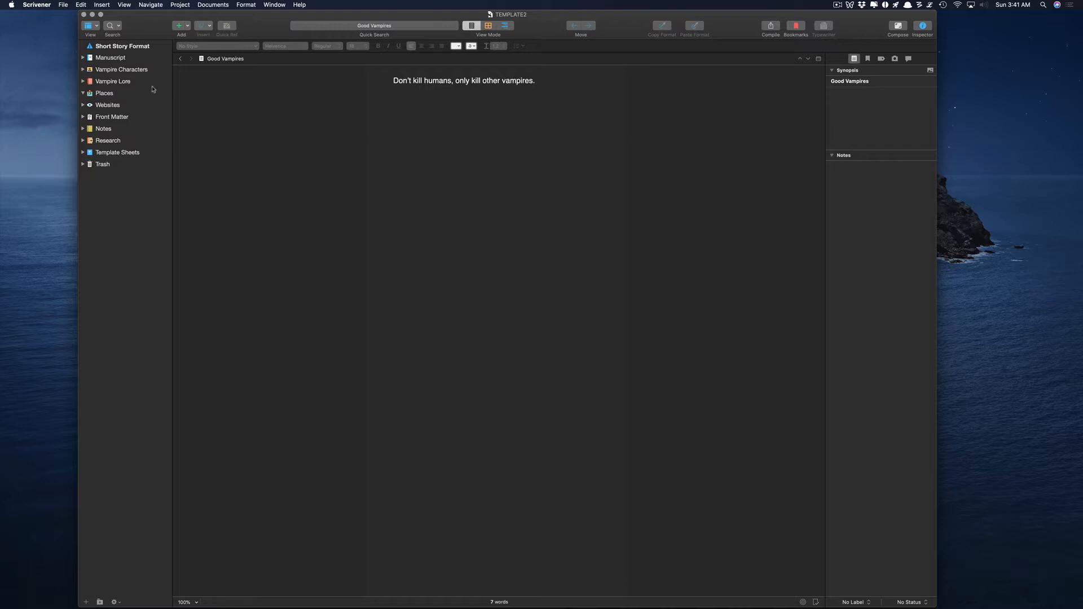
click(84, 140)
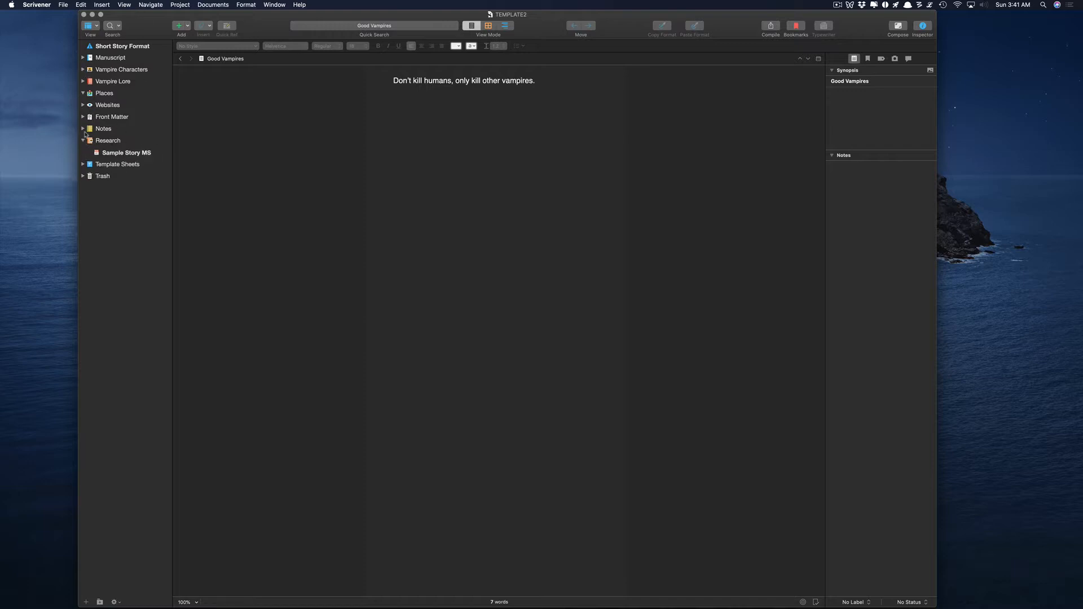
click(83, 117)
click(83, 105)
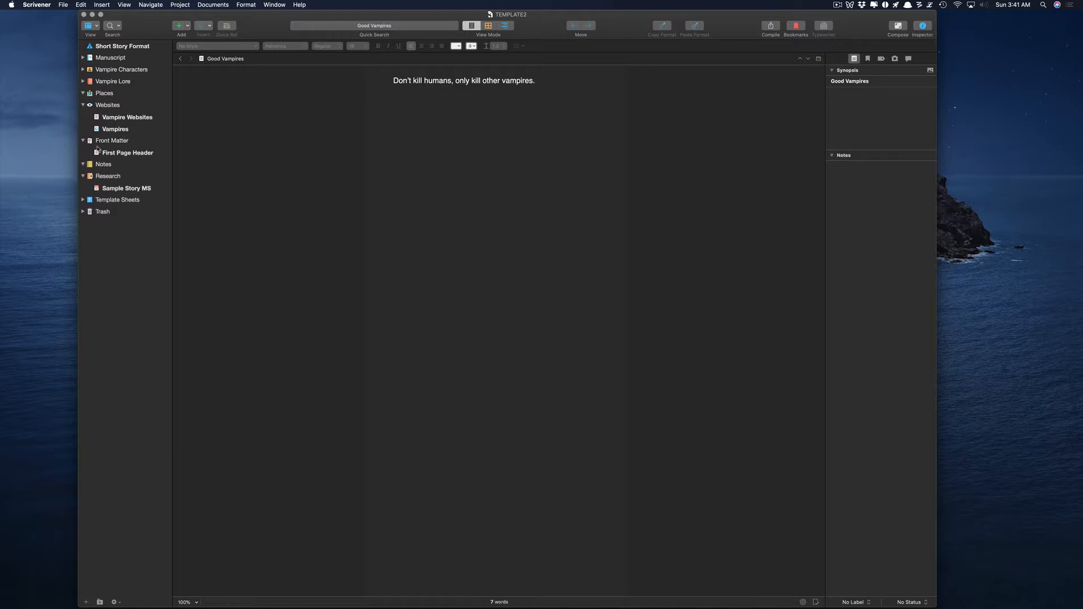
click(83, 200)
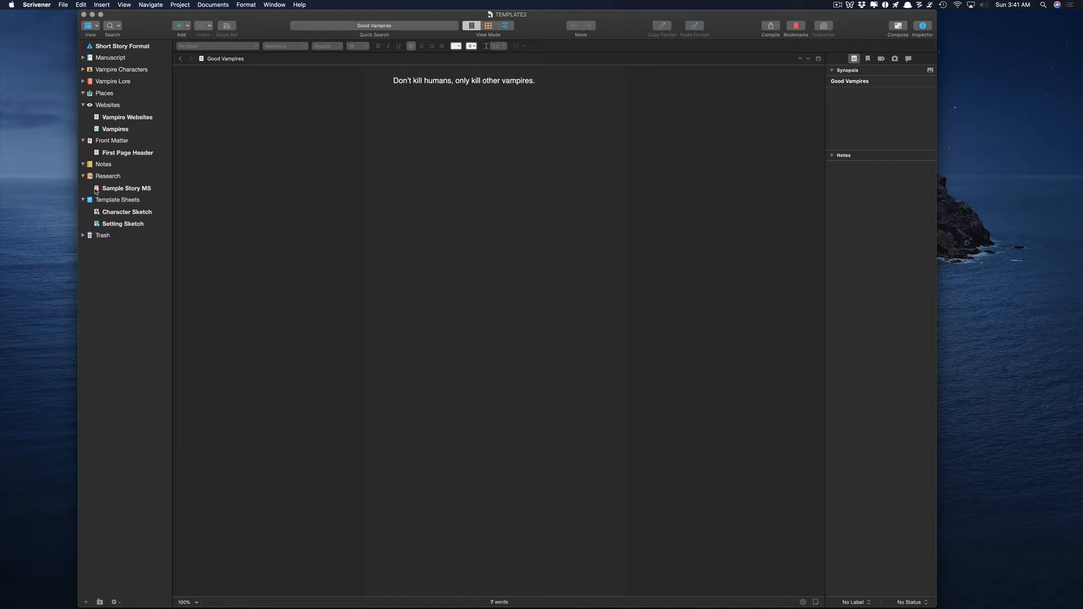
click(83, 81)
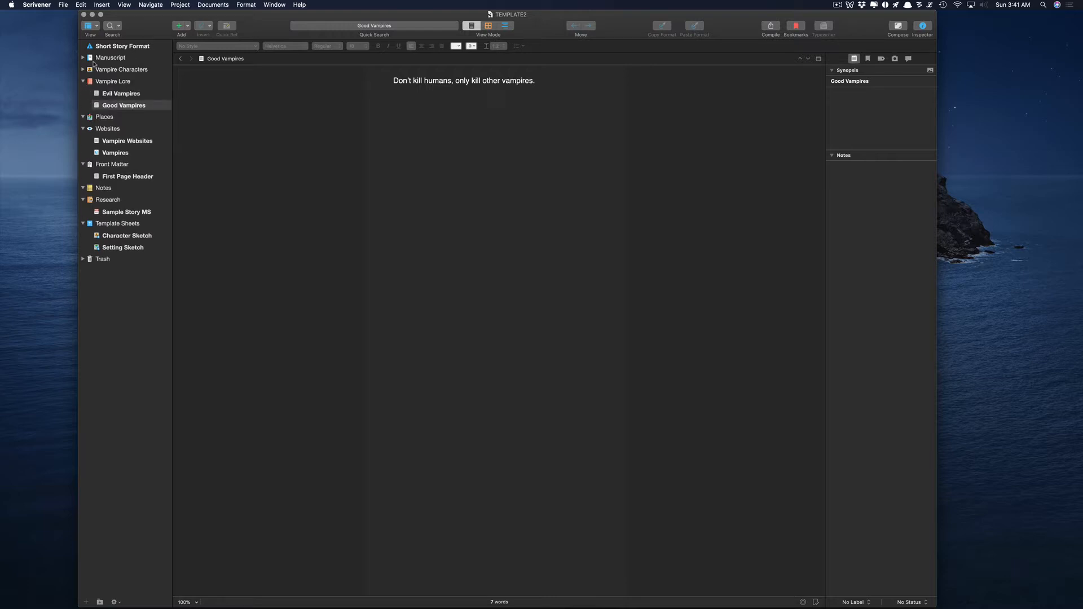
click(84, 58)
Collapse Manuscript and Vampire Lore, then bring up the Vampire Characters context menu.
click(114, 70)
click(83, 58)
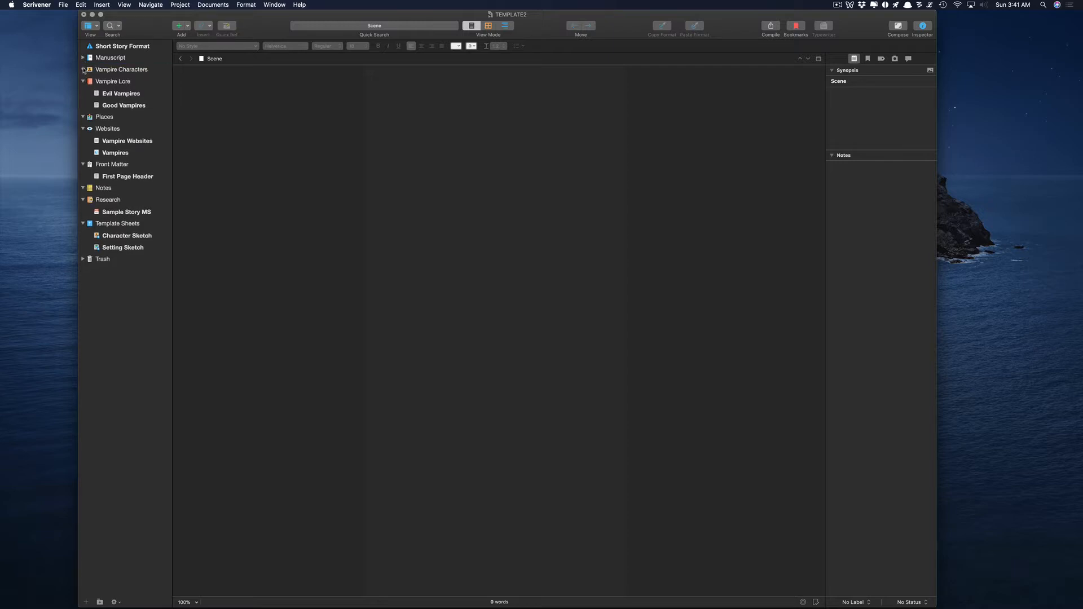
click(83, 81)
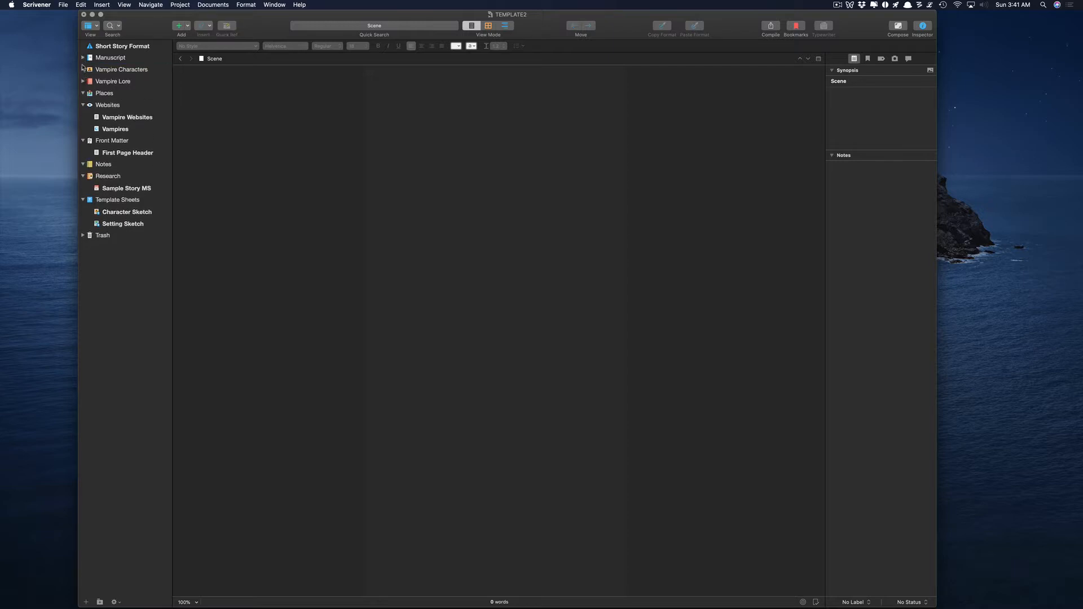
right_click(103, 71)
Add a Kevin document to Vampire Characters reading 'Kevin is the main Hero'.
mouse_move(141, 73)
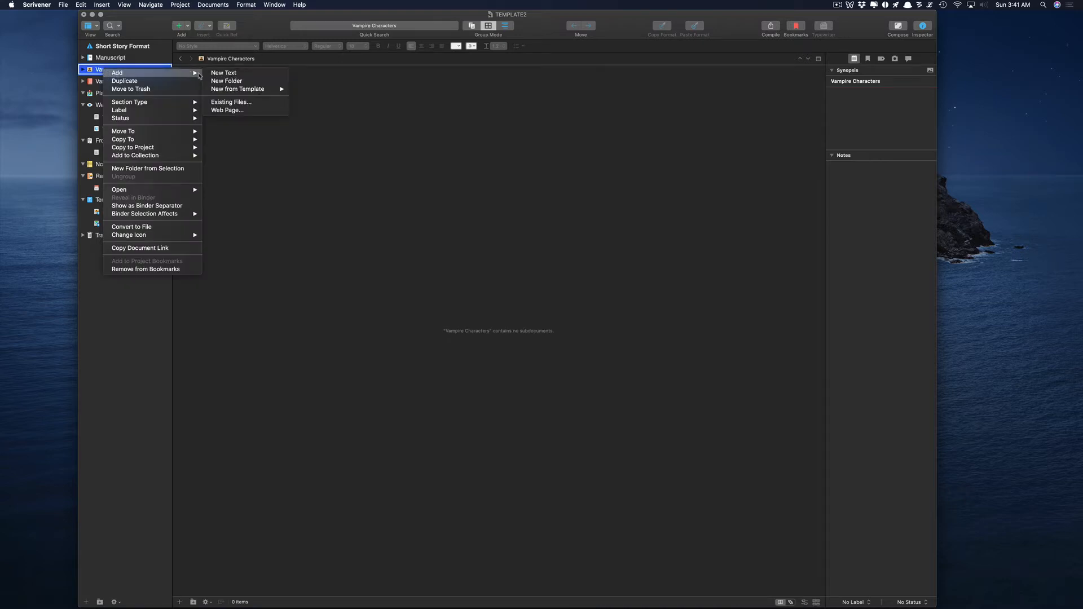
click(219, 74)
text(Kevin)
key(Return)
click(206, 96)
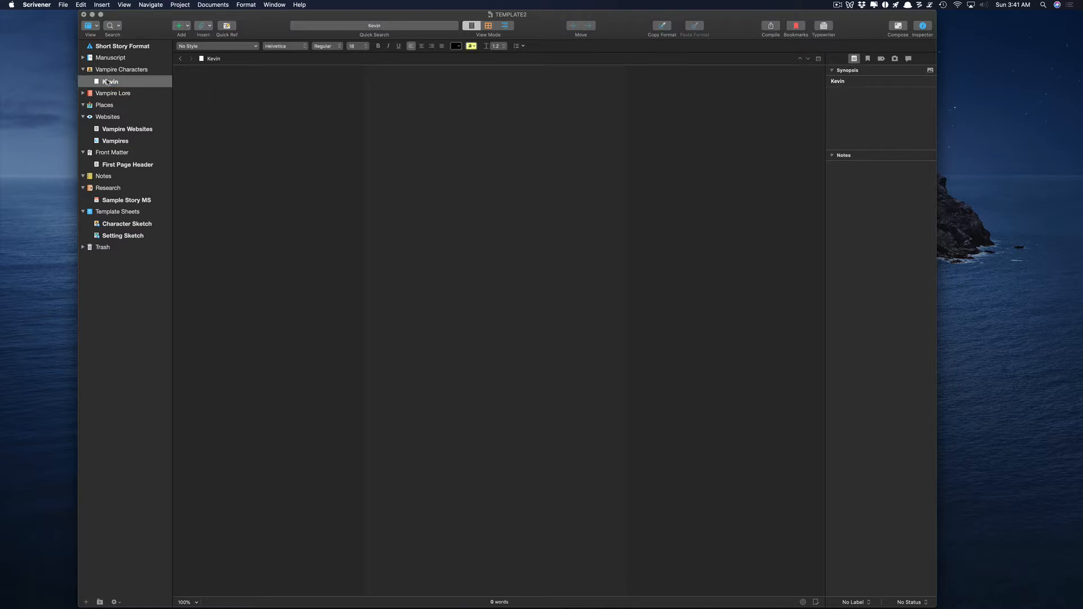
click(82, 70)
click(83, 70)
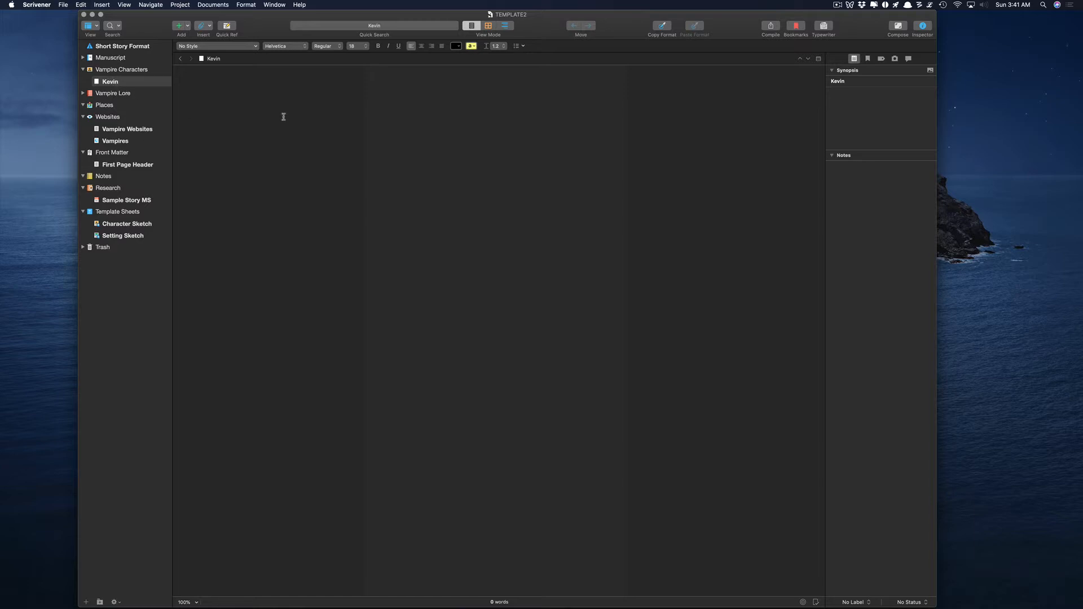
click(110, 82)
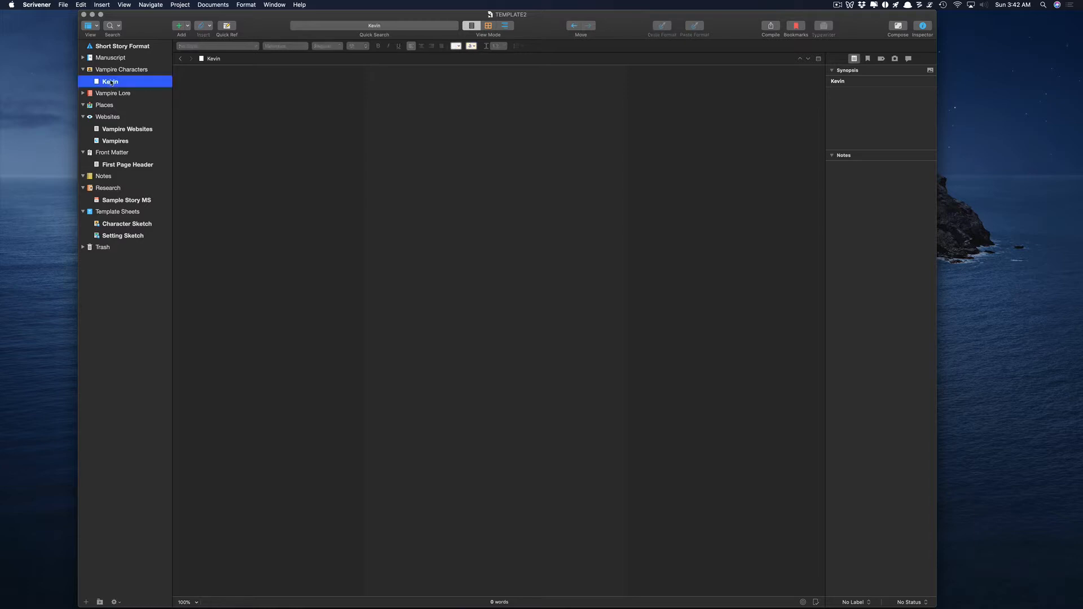
click(436, 91)
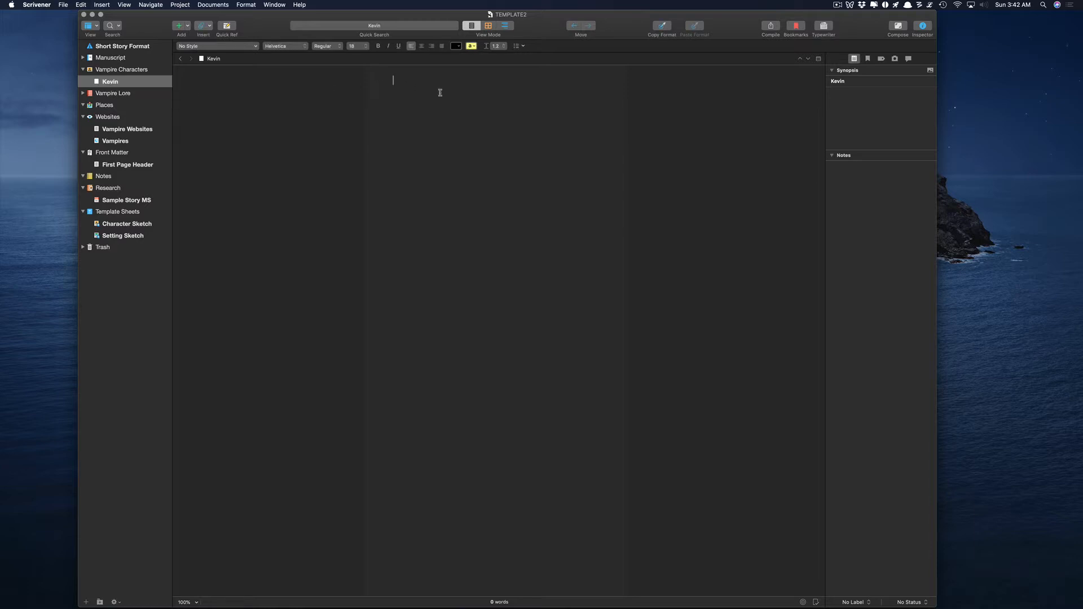
text(Kevin is the main Hero)
Collapse the Vampire Characters, Websites, Front Matter, Research and Template Sheets folders.
click(83, 70)
click(83, 105)
click(82, 117)
click(83, 140)
click(82, 152)
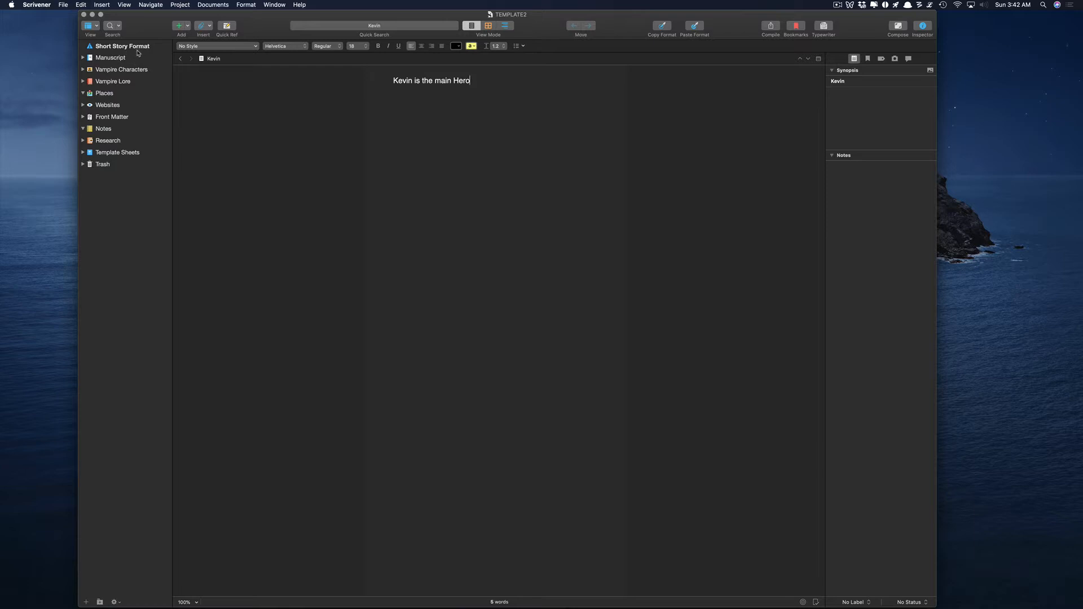
click(61, 6)
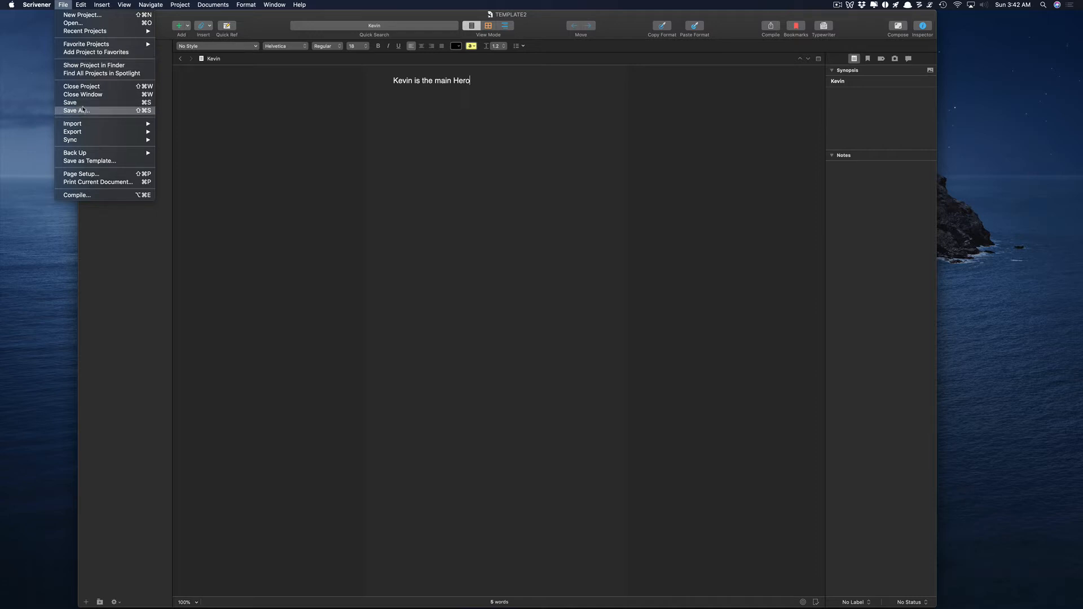
Try Save as Template, dismiss the personal-information warning, and inspect Front Matter's contents.
click(98, 162)
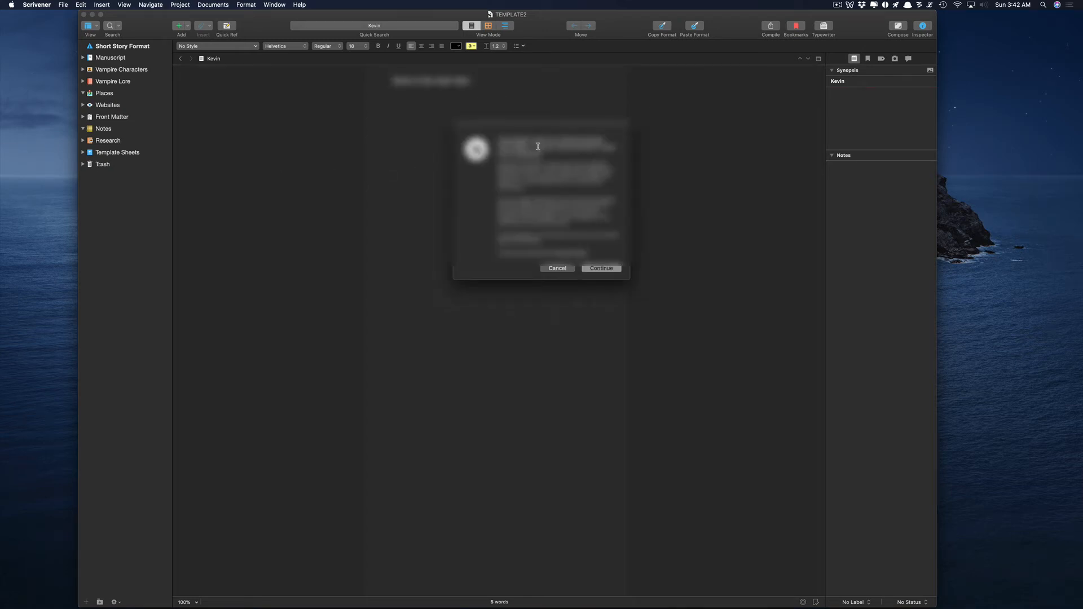
click(557, 268)
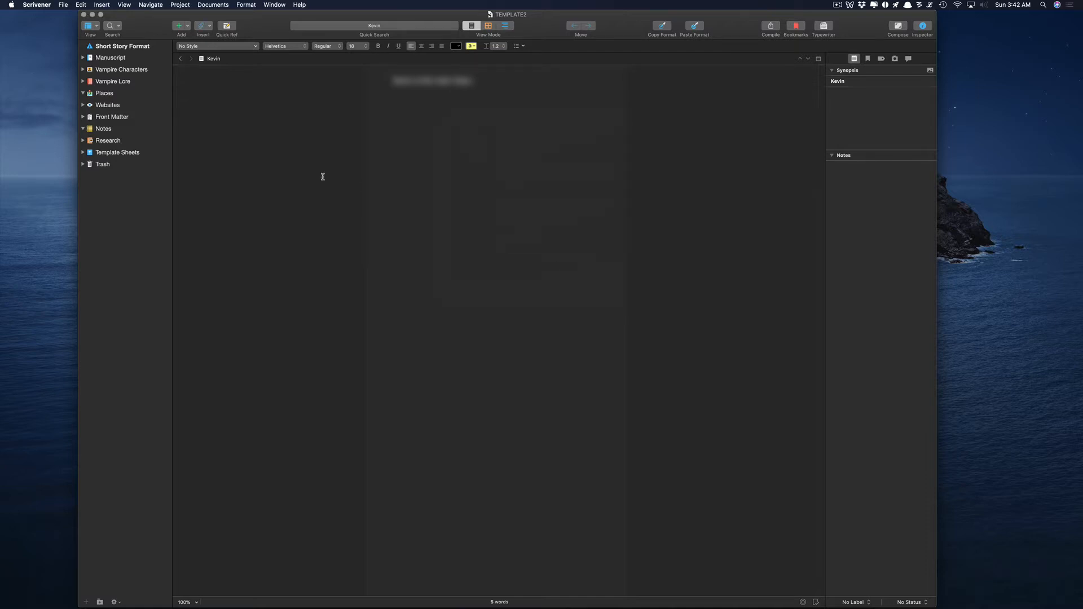
click(83, 116)
click(104, 129)
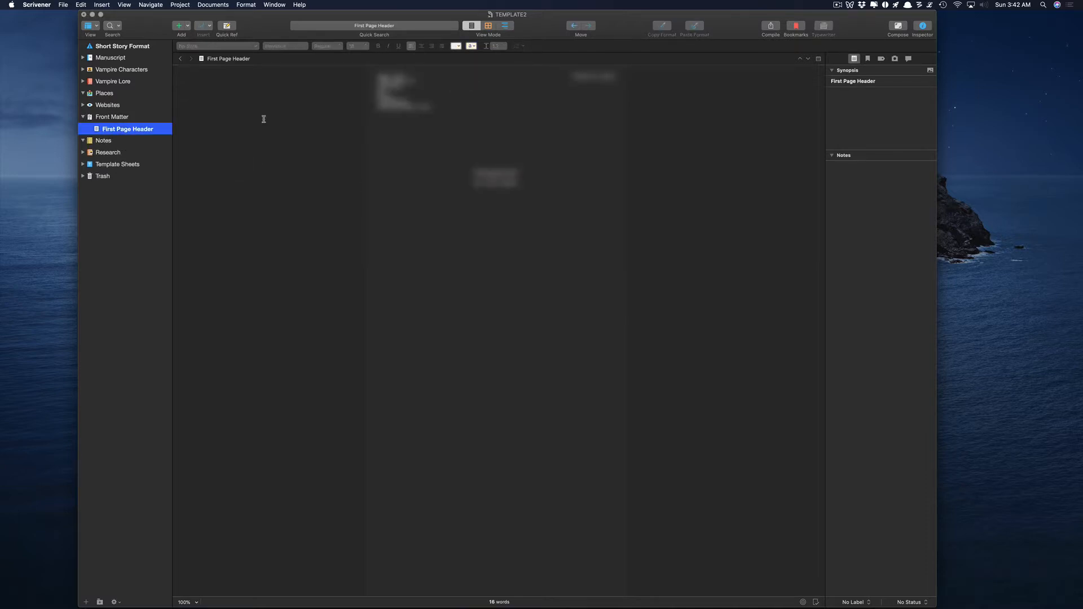
Move the Front Matter folder to the Trash.
click(111, 118)
click(106, 106)
click(110, 116)
right_click(109, 117)
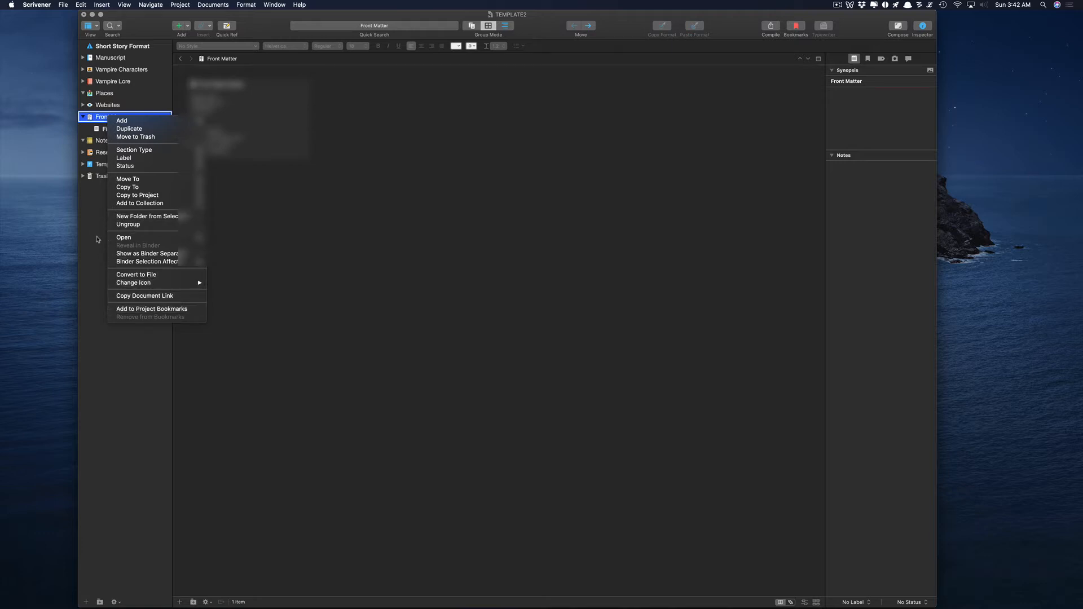
click(119, 138)
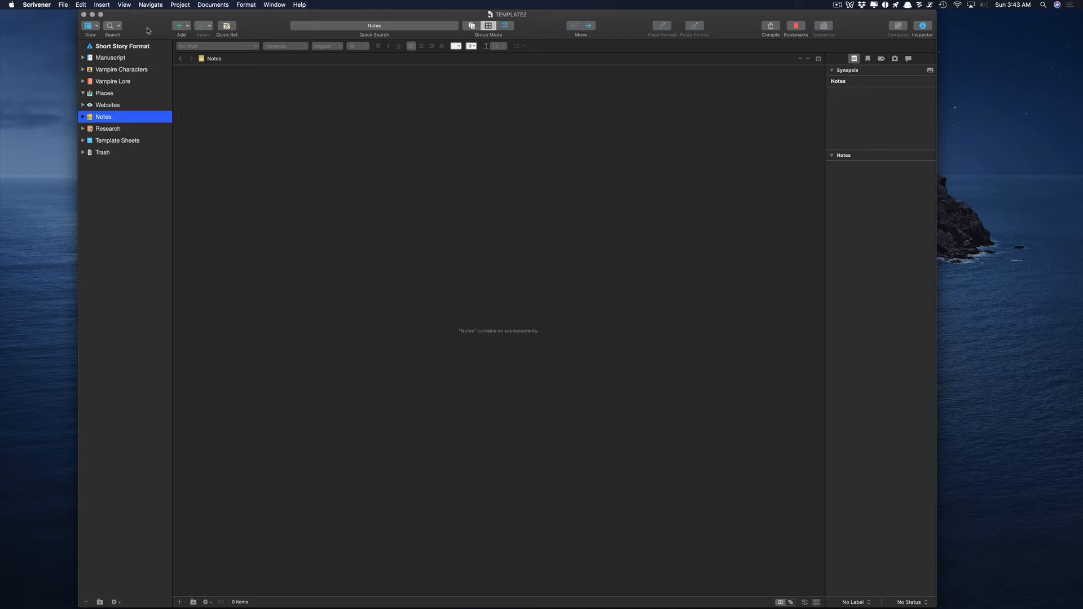
Try Save as Template again and cancel the warning to review the project.
click(68, 5)
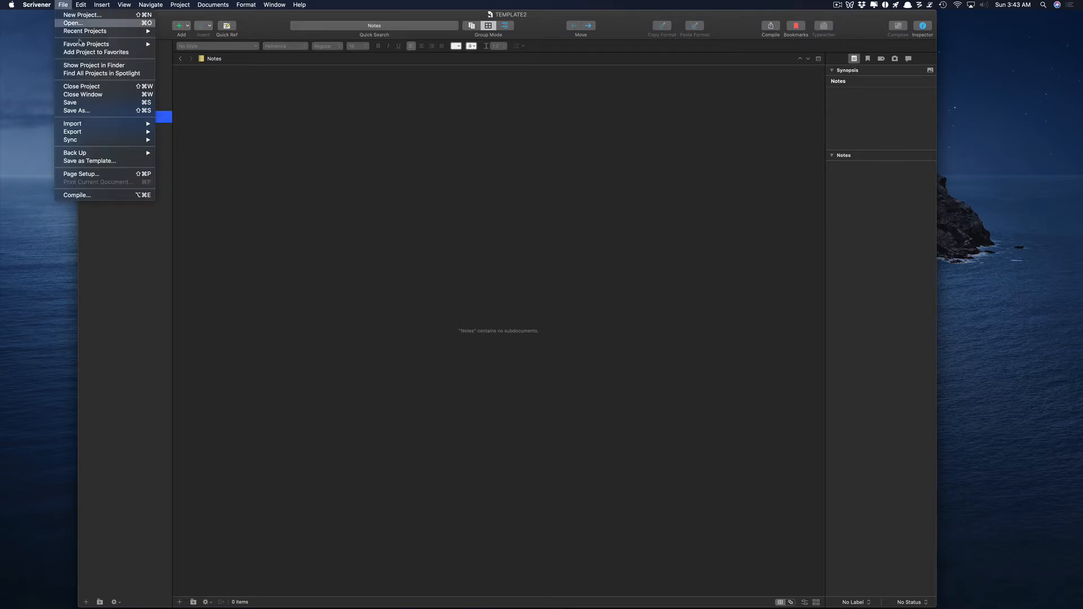
click(88, 161)
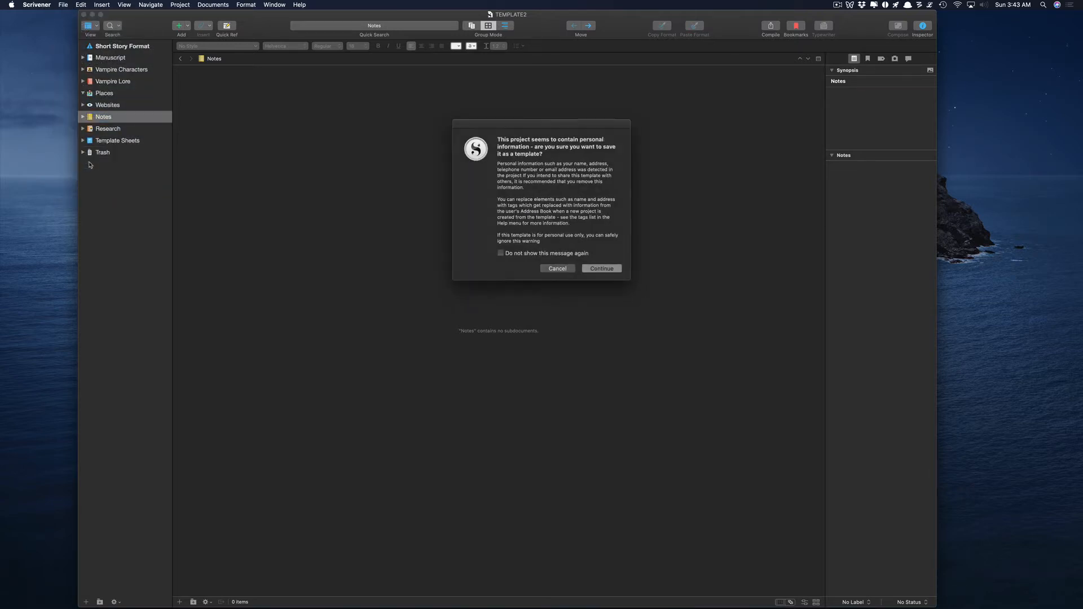
click(560, 270)
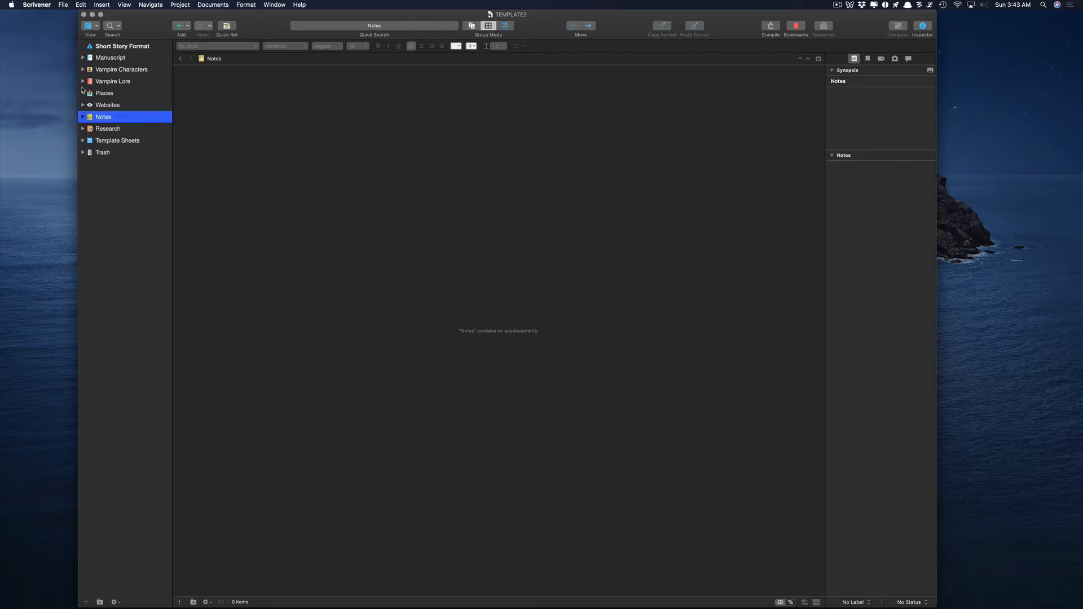
Check Manuscript, Vampire Characters, Vampire Lore, Websites, Research and Template Sheets contents.
click(83, 58)
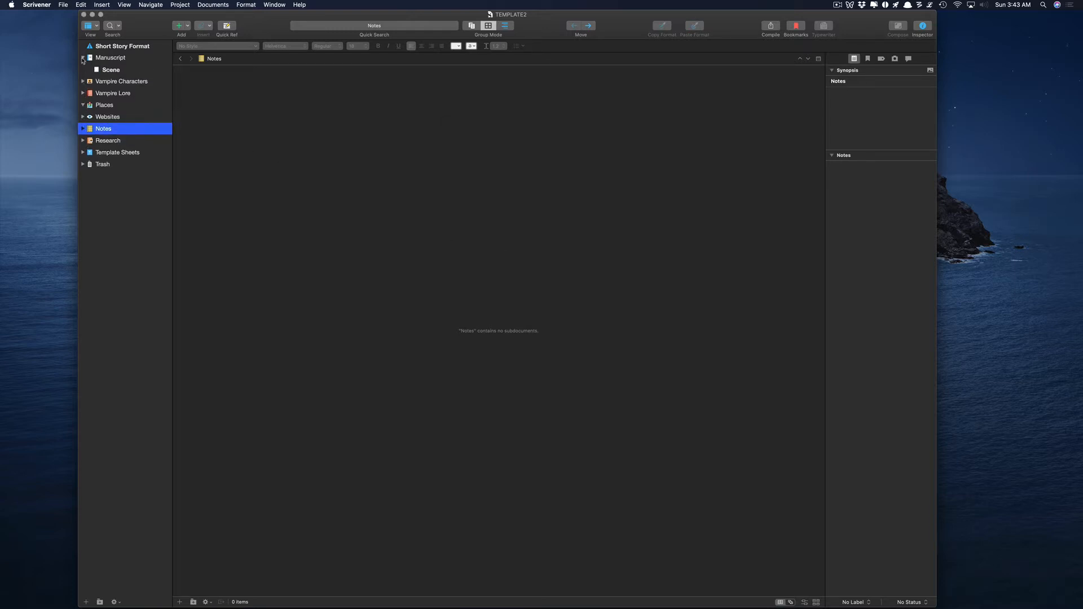
click(84, 70)
click(83, 81)
click(111, 94)
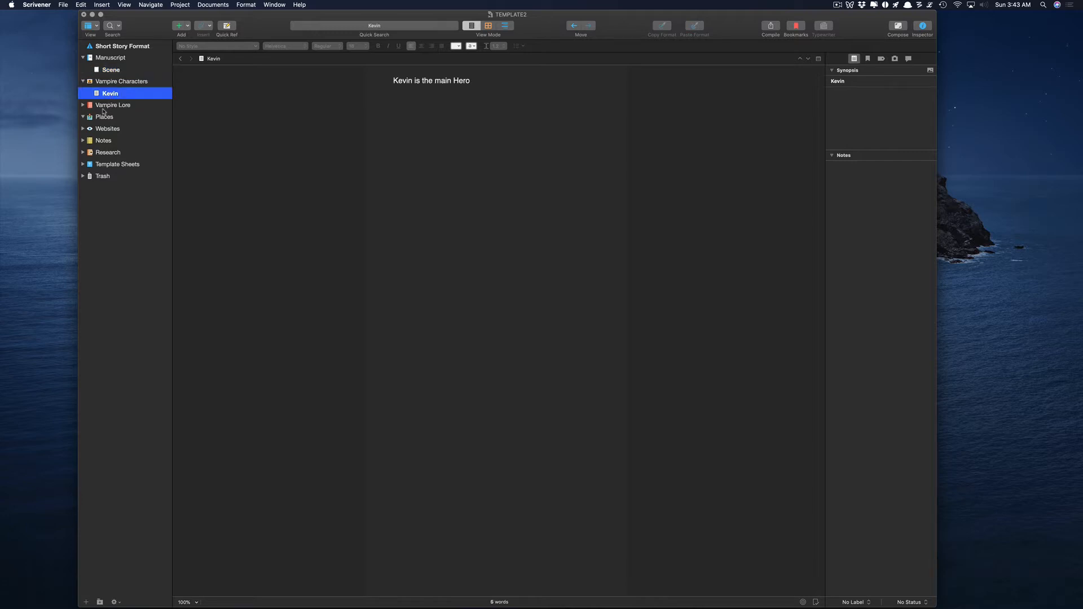
click(83, 105)
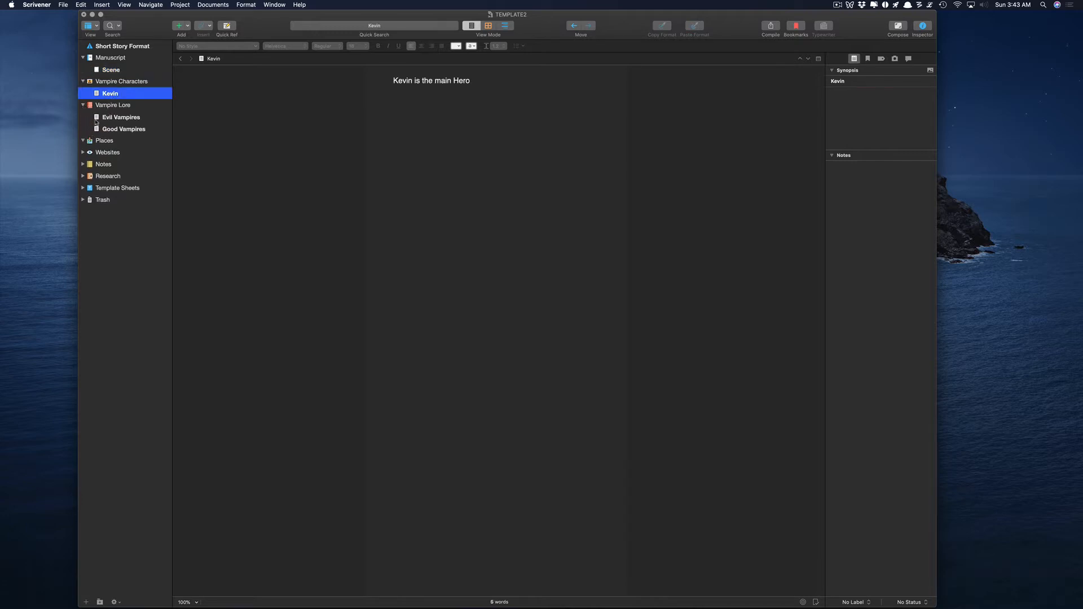
click(83, 152)
click(89, 176)
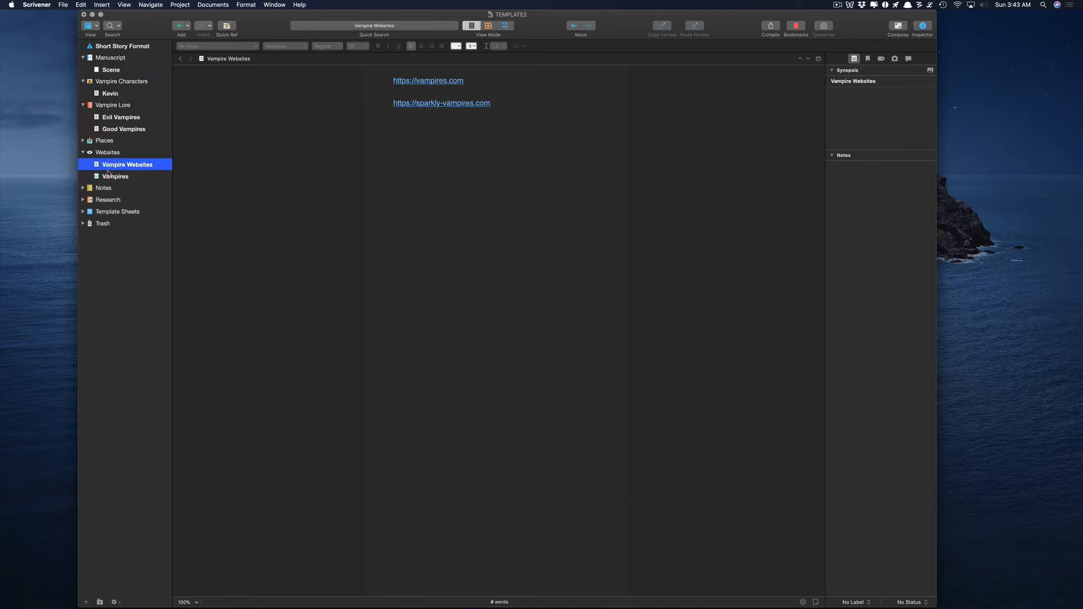
click(89, 189)
click(83, 200)
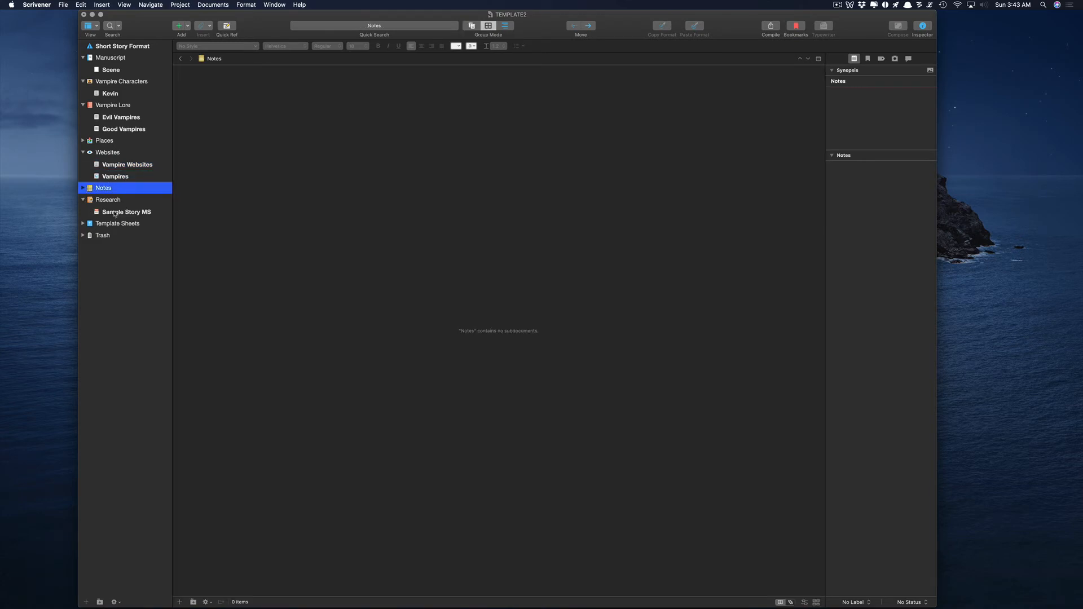
click(125, 211)
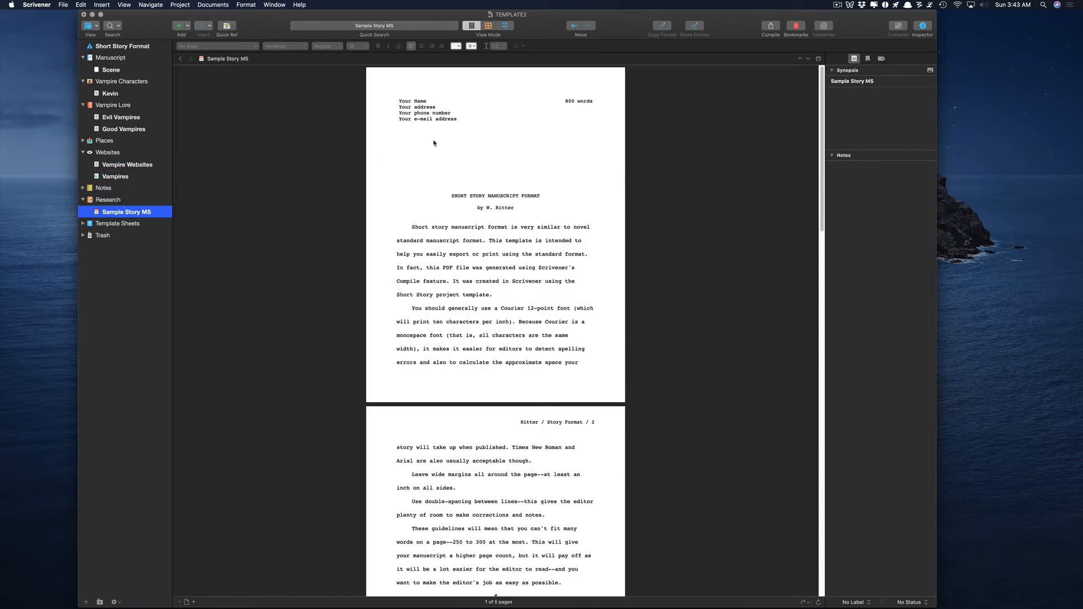
click(83, 223)
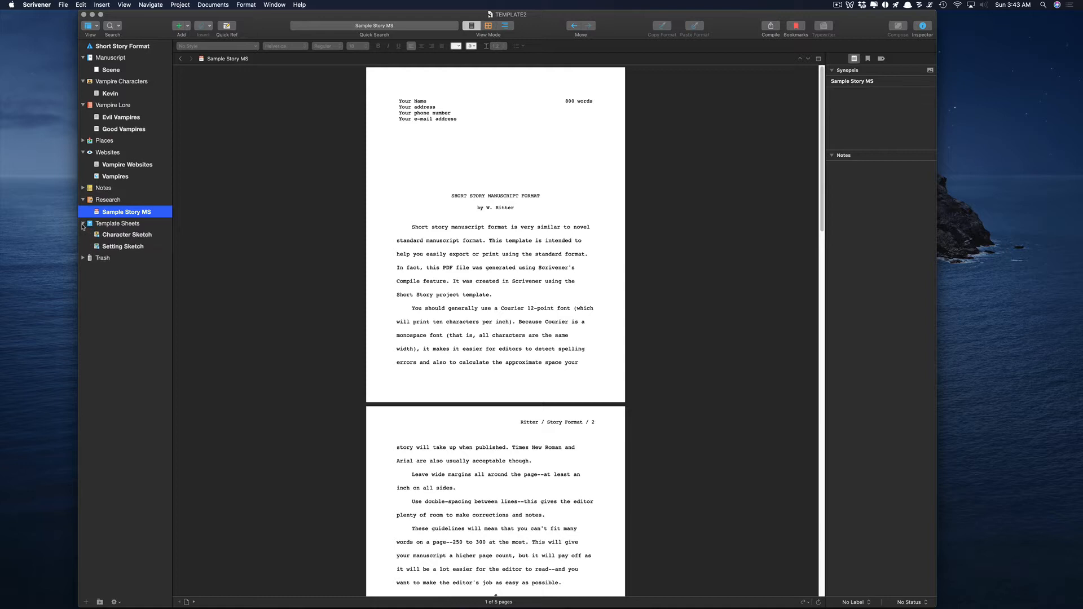
click(121, 236)
click(123, 248)
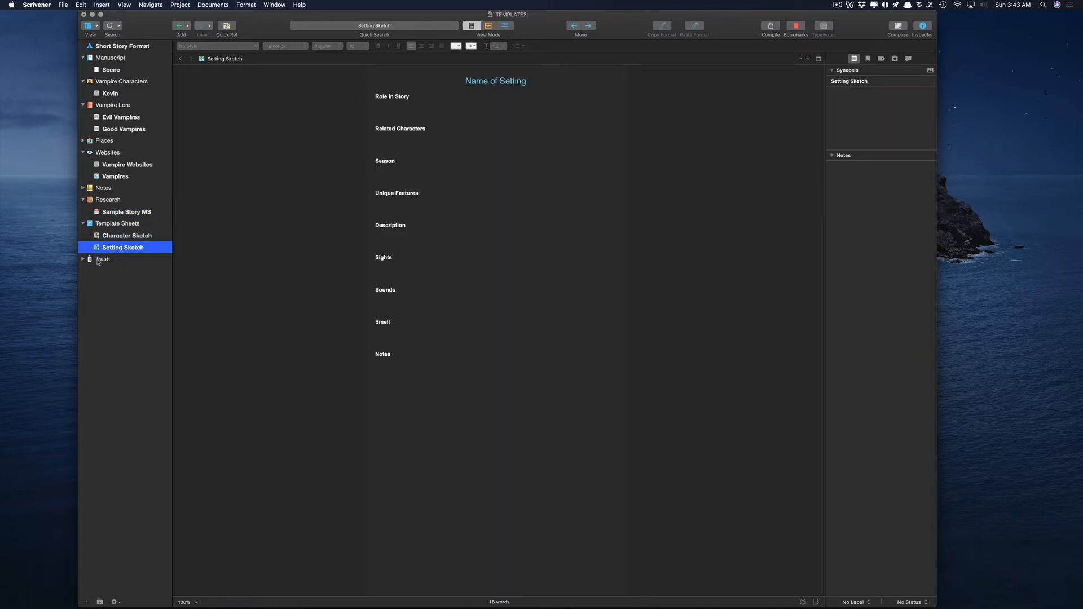
Empty the Trash and confirm the permanent deletion.
click(107, 261)
right_click(99, 260)
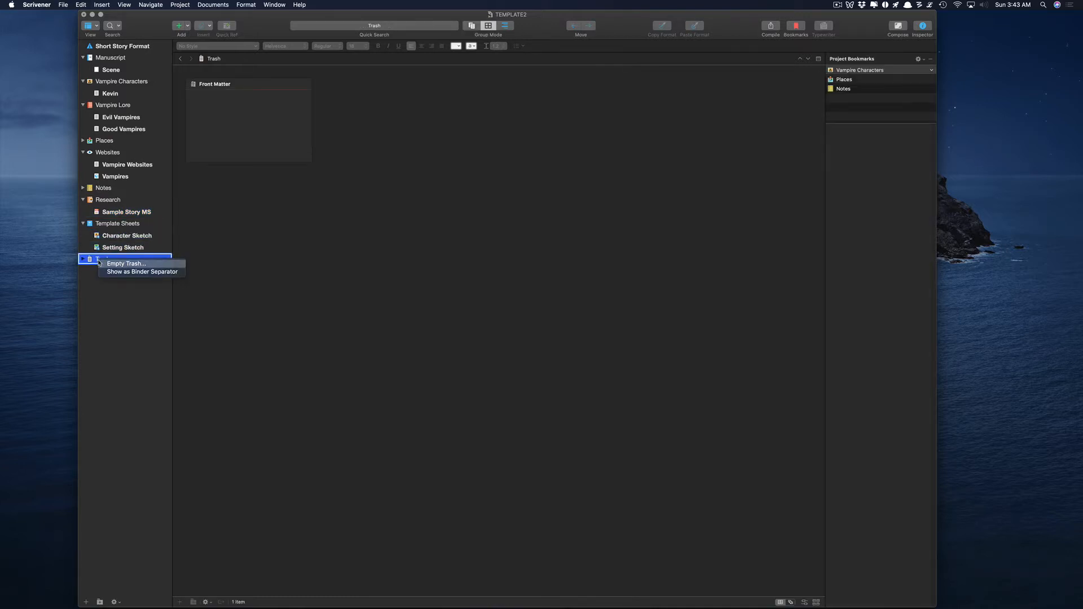
click(122, 263)
click(573, 90)
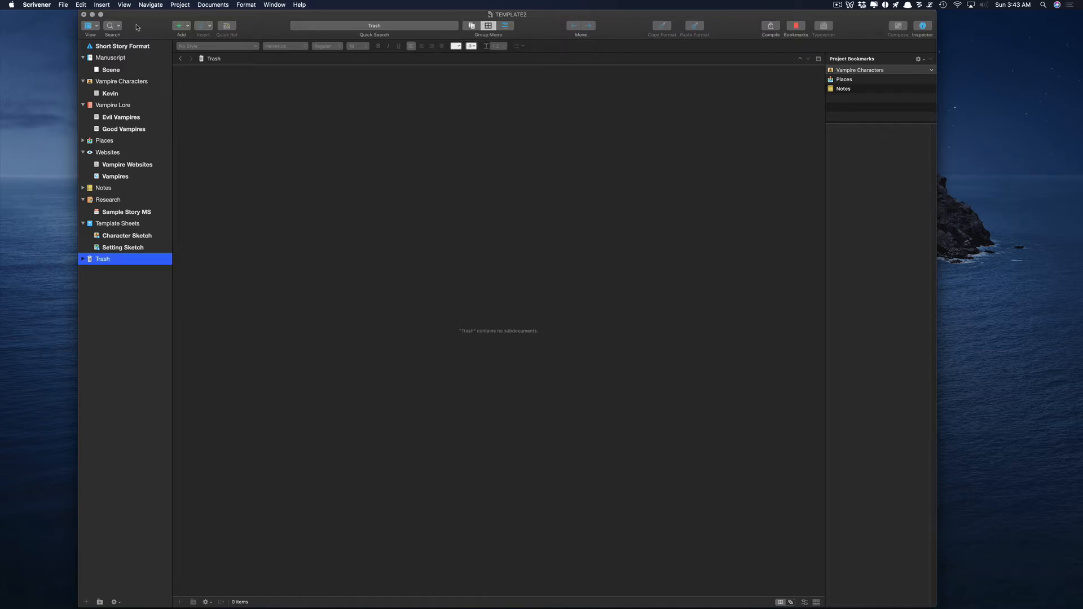
click(67, 7)
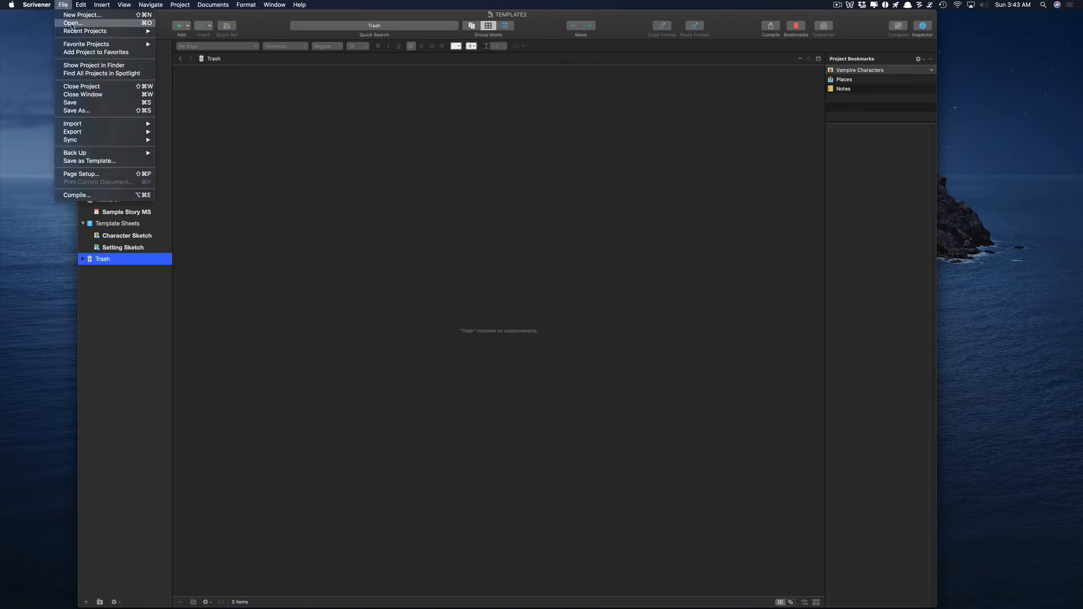
Title the new template 'Vampire Short Story' and keep its category as Fiction.
click(88, 163)
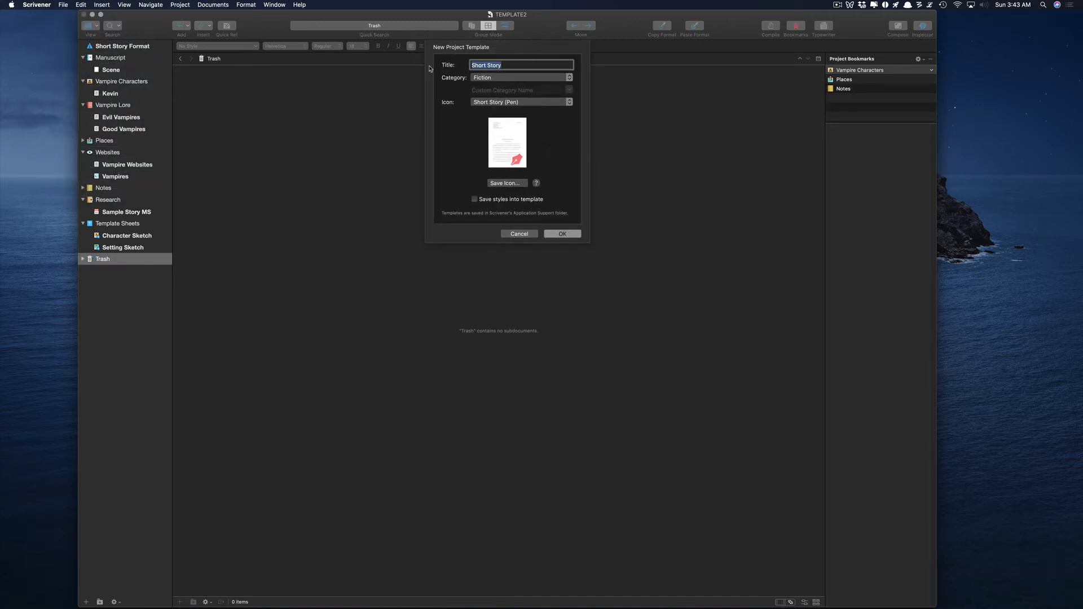
text(V)
key(BackSpace)
key(BackSpace)
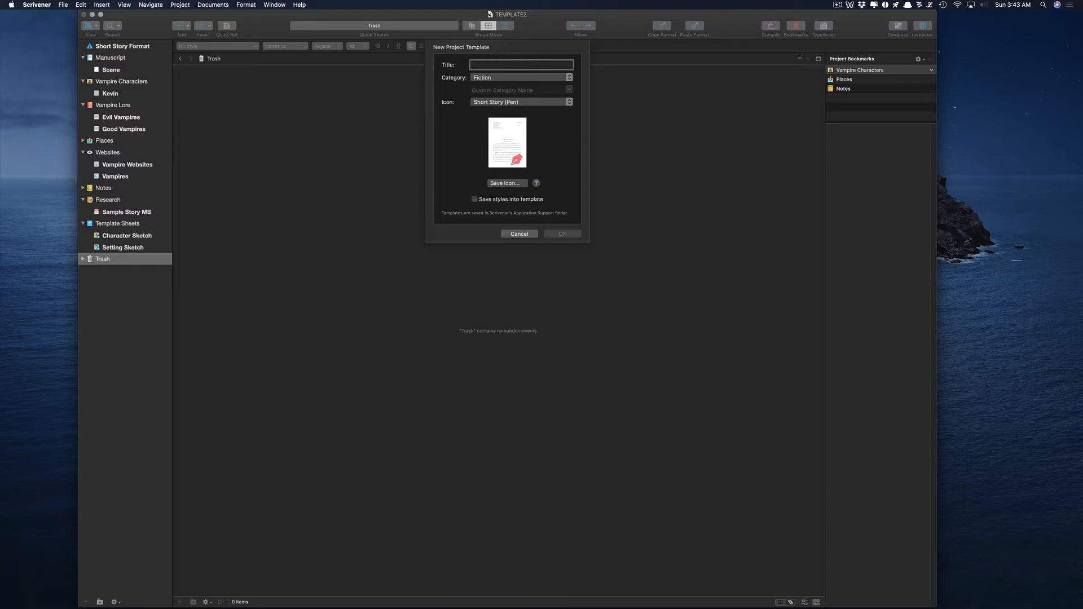
key(super+z)
key(Left)
text(Vampire)
click(520, 78)
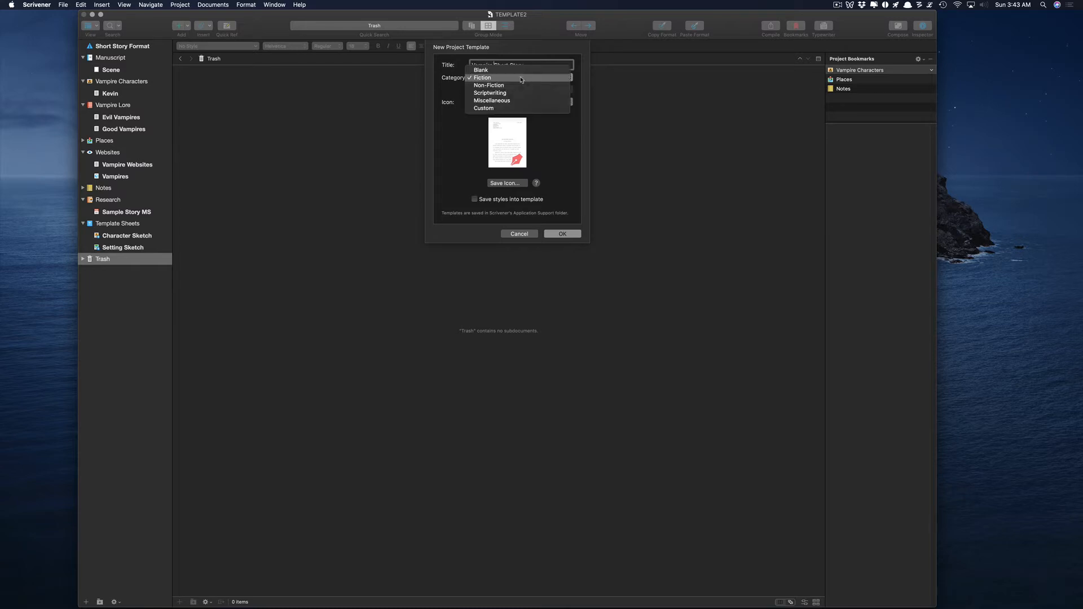
click(490, 78)
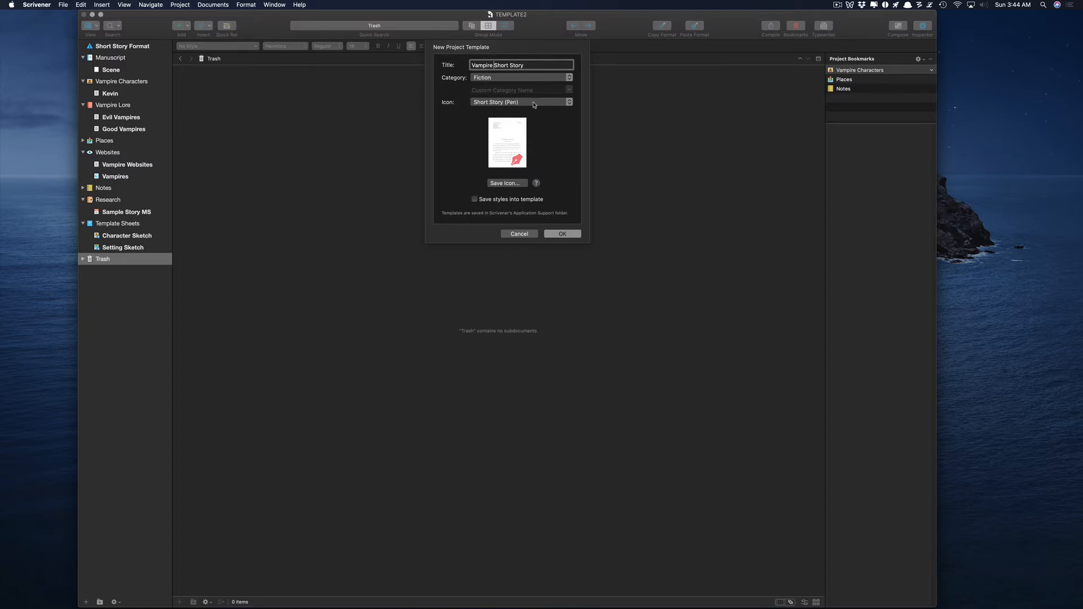
Give the template the Short Story (Pen) icon and save it with styles included.
click(531, 102)
click(517, 106)
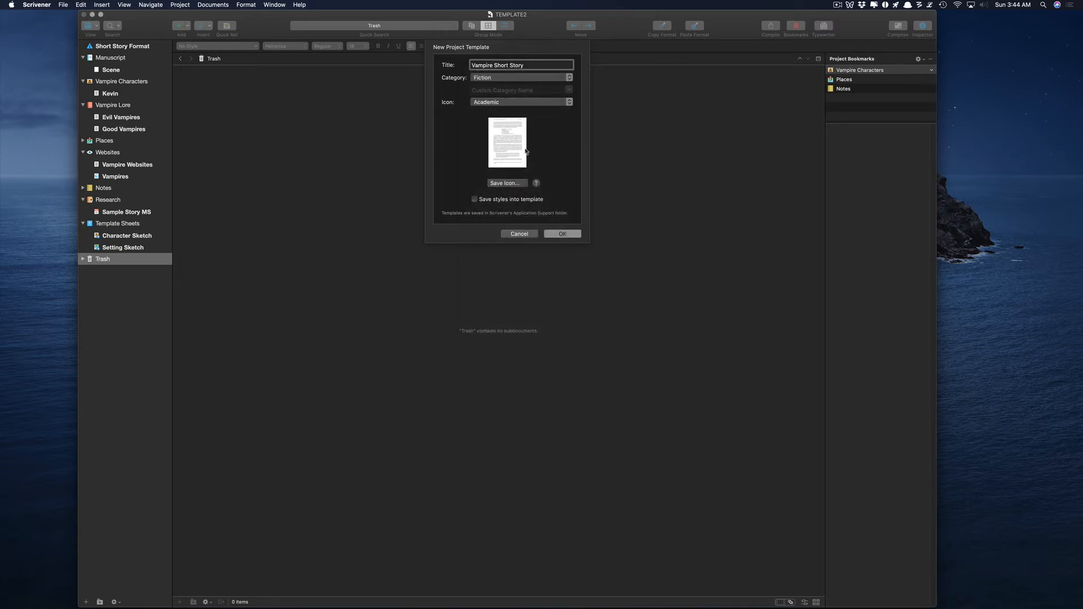
click(543, 102)
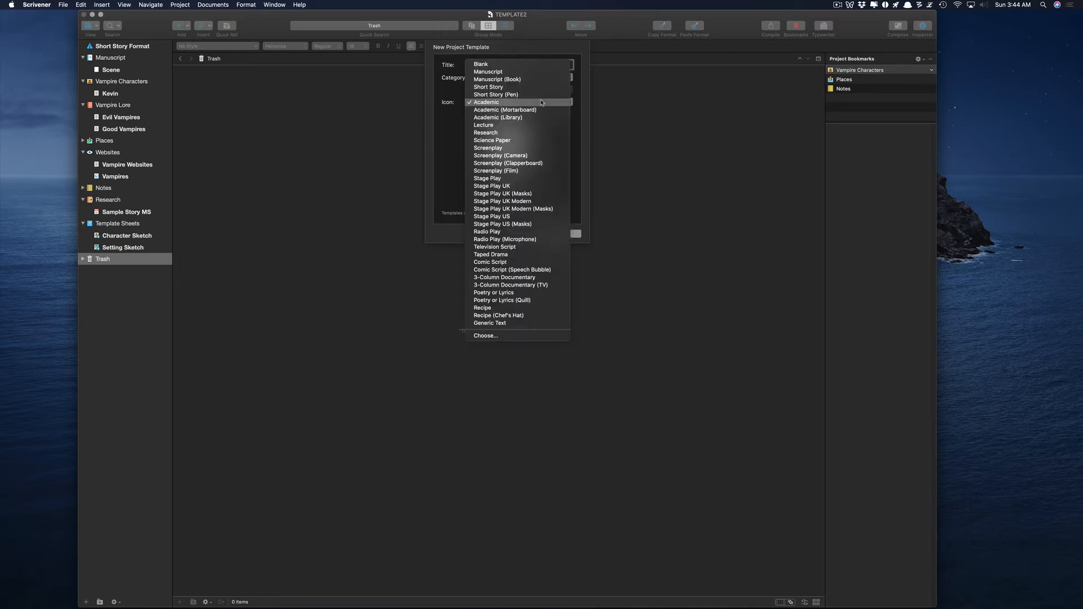
click(524, 128)
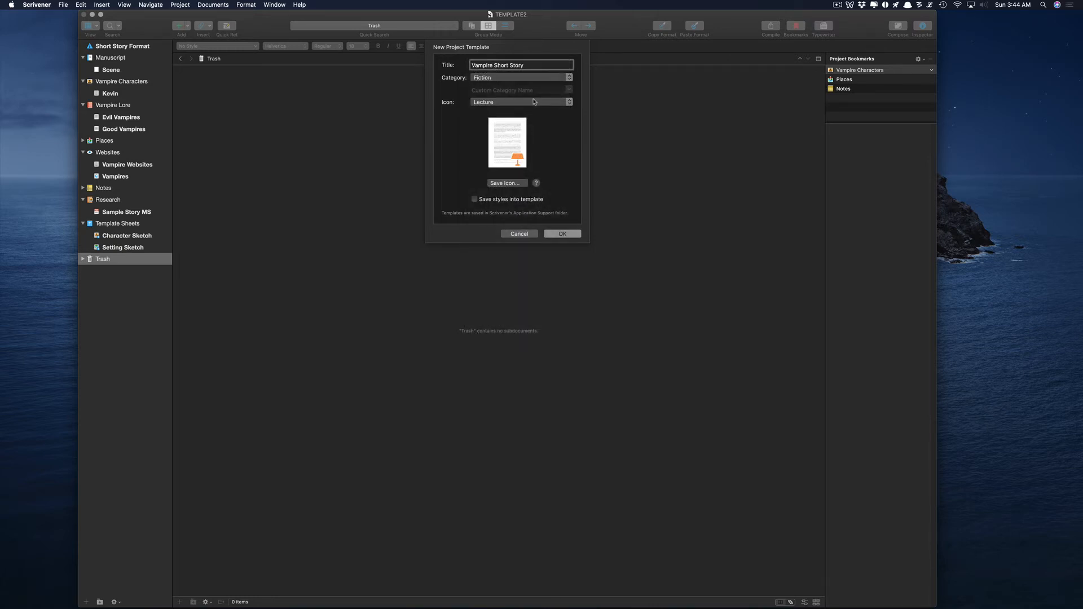
click(533, 102)
click(509, 73)
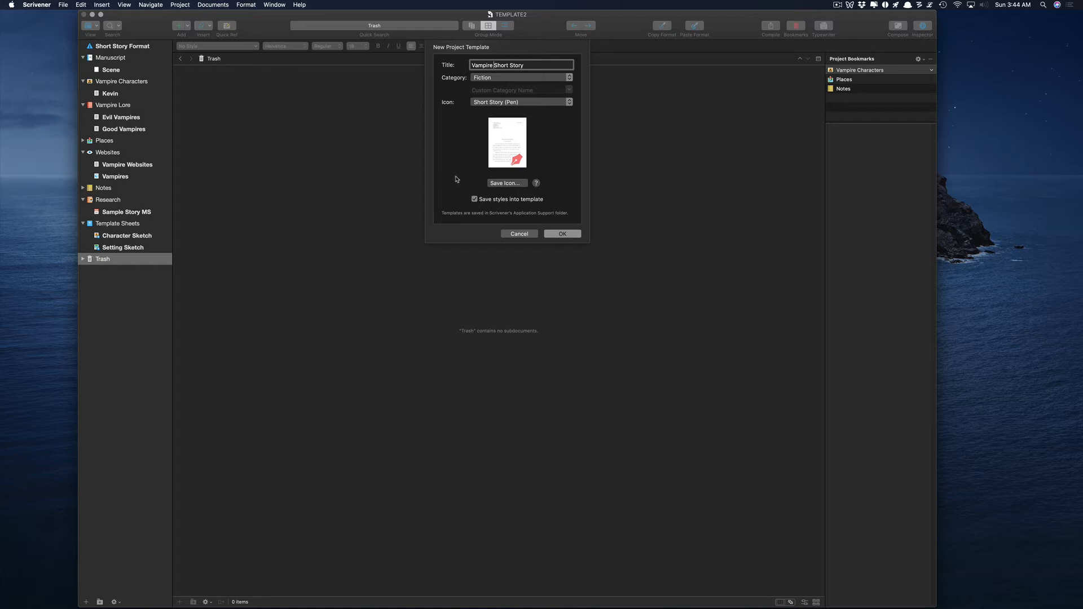
click(561, 235)
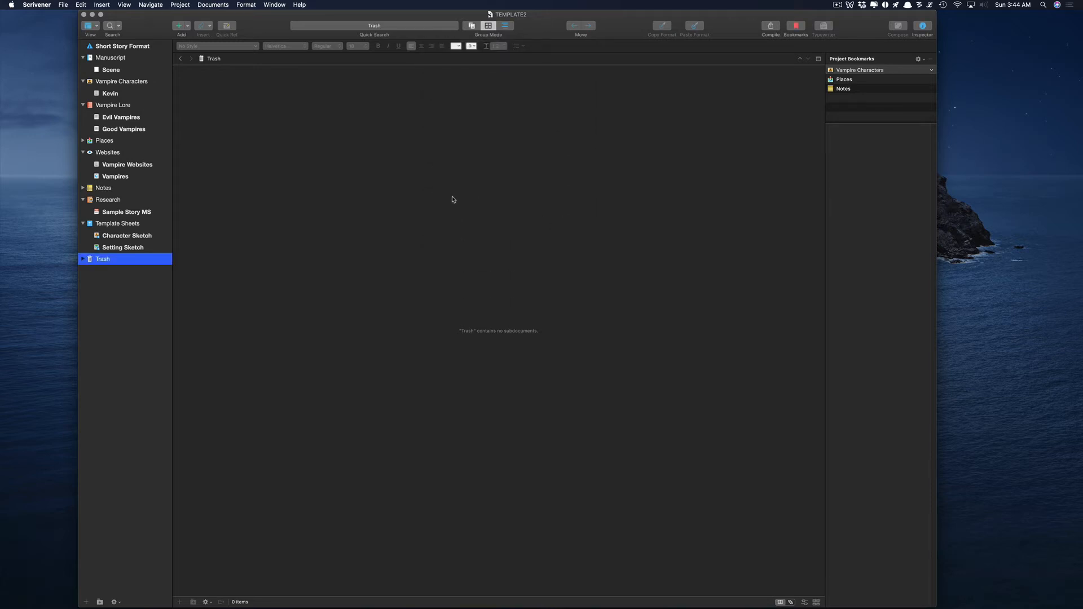
Start a project from the Fiction 'Vampire Short Story' template and name it VampiresRUs.
click(85, 14)
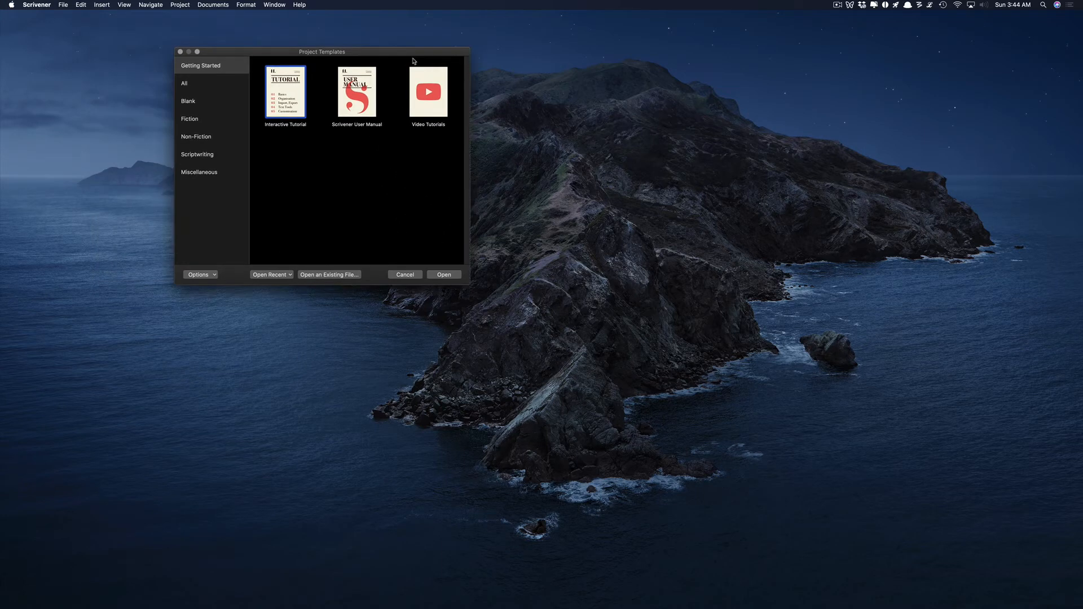
click(333, 146)
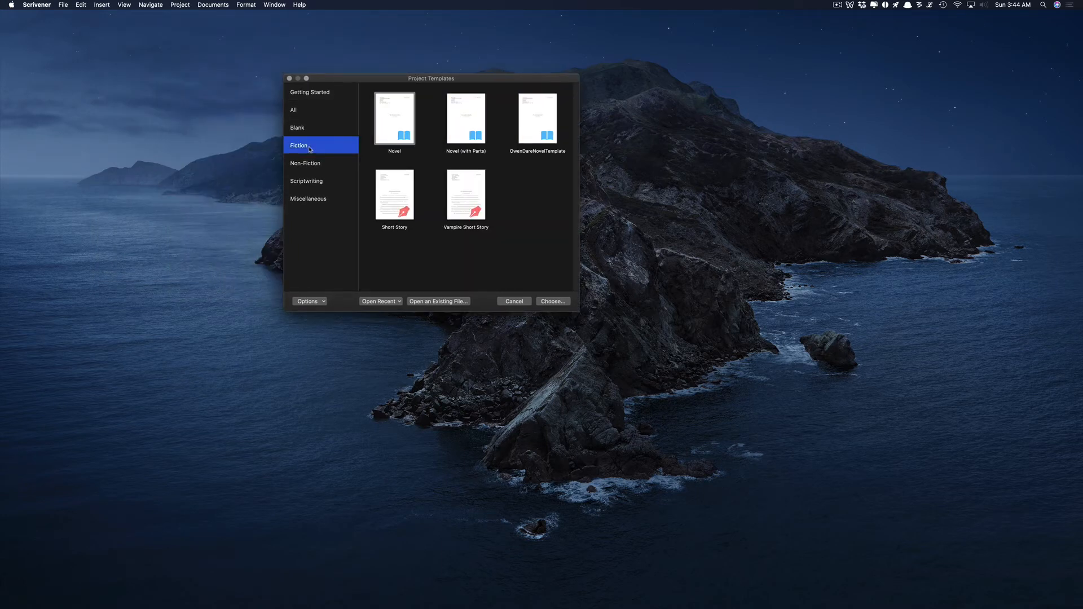
click(387, 230)
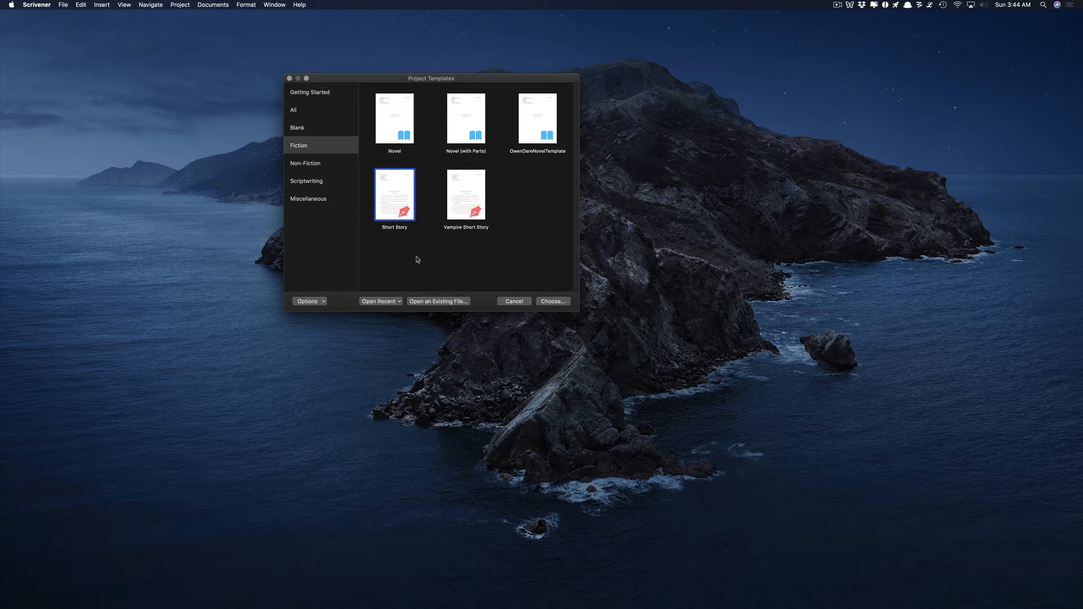
click(462, 211)
click(390, 197)
click(468, 197)
click(553, 302)
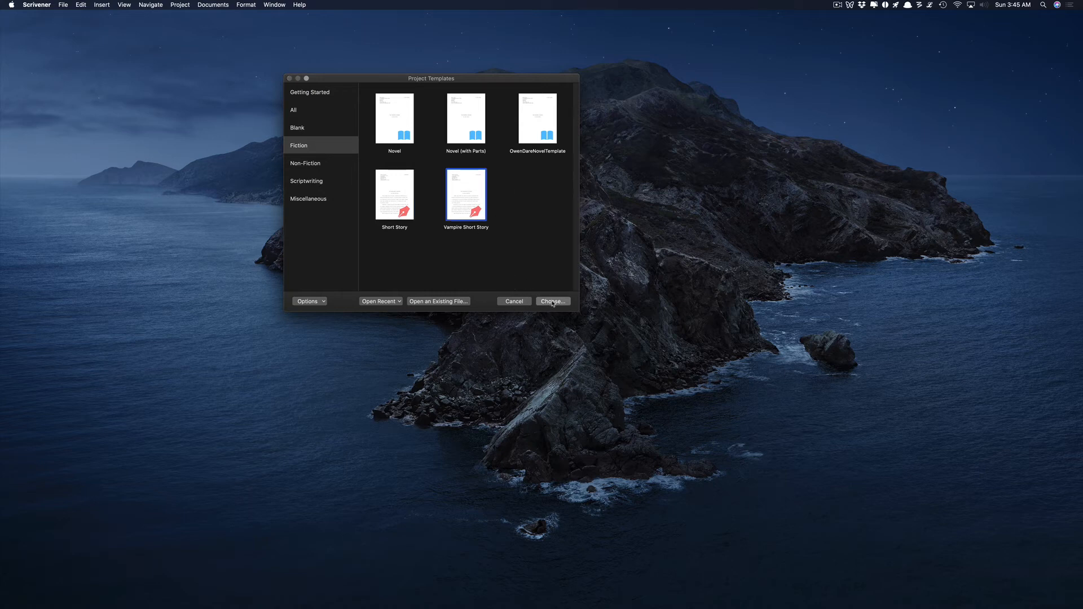
text(Vampire)
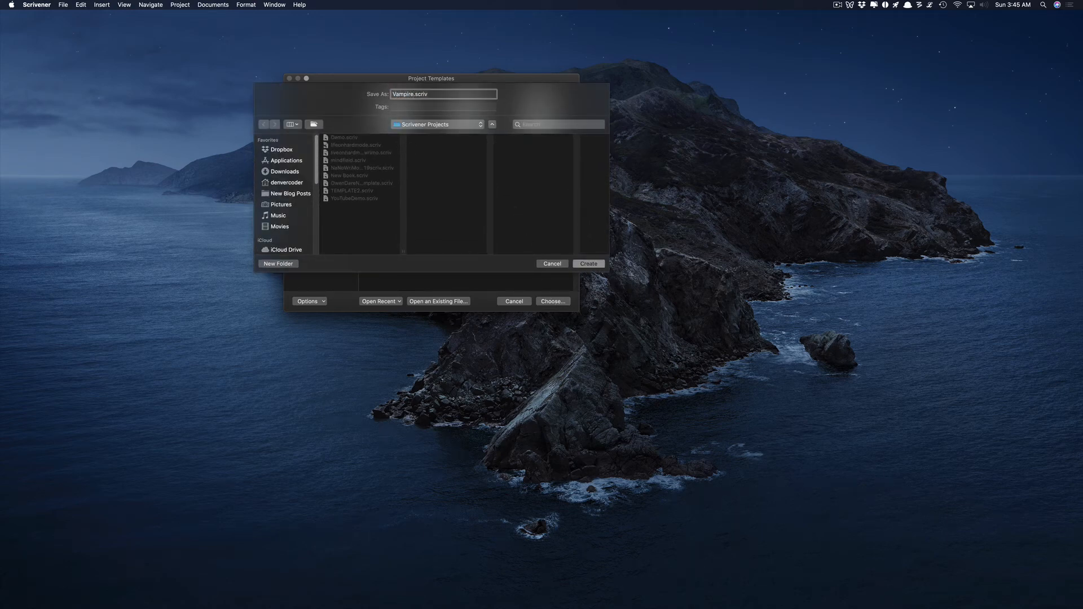
text(sRUs)
Create VampiresRUs and check its Notes, Vampires pages, Evil/Good Vampires and Kevin documents.
click(590, 266)
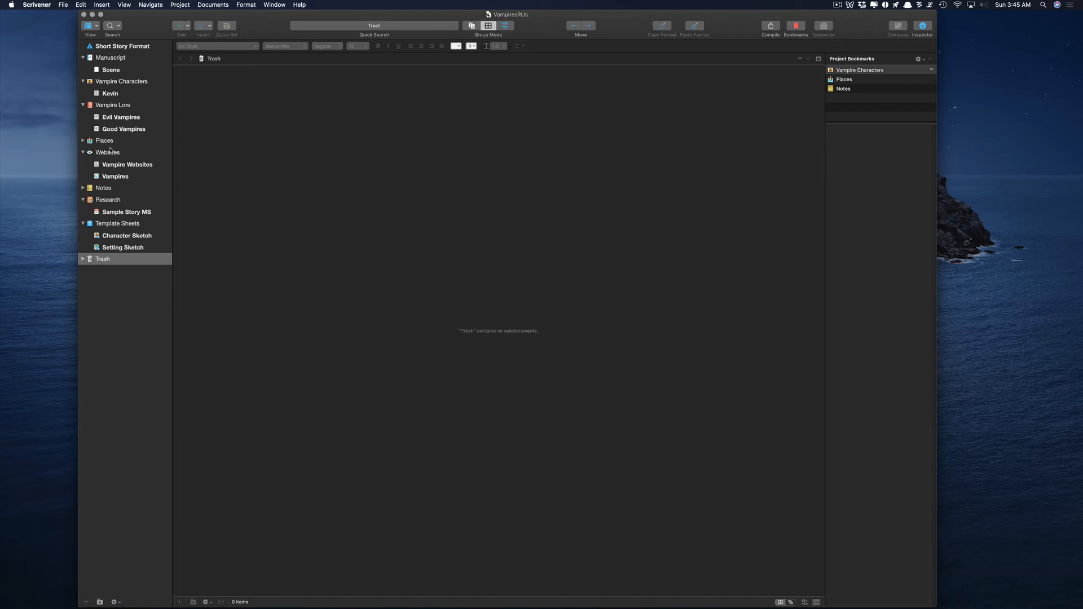
click(103, 186)
click(107, 211)
click(113, 165)
click(115, 177)
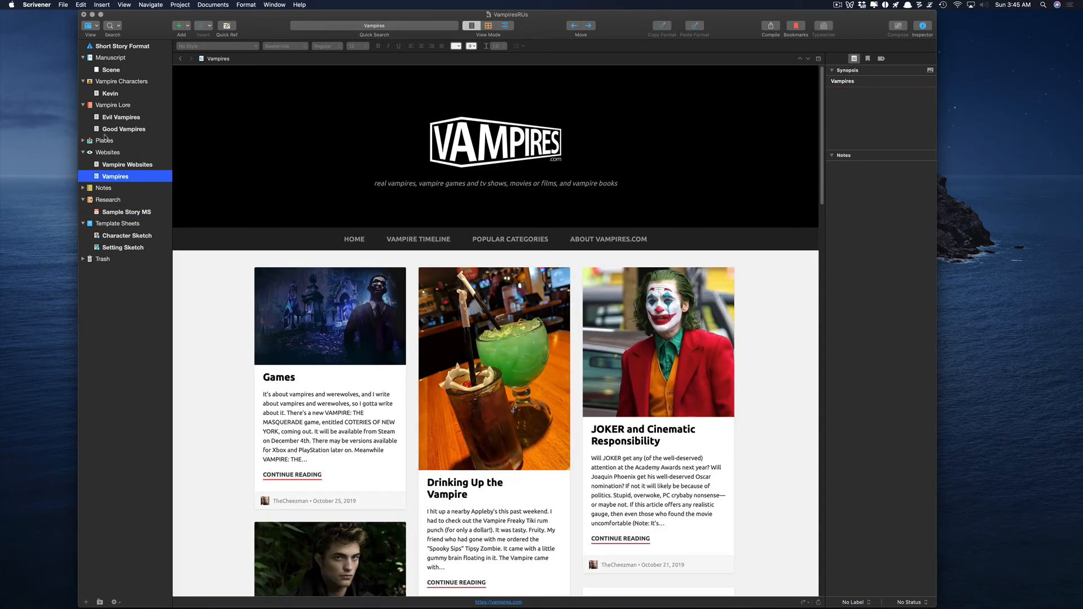
click(110, 119)
click(119, 127)
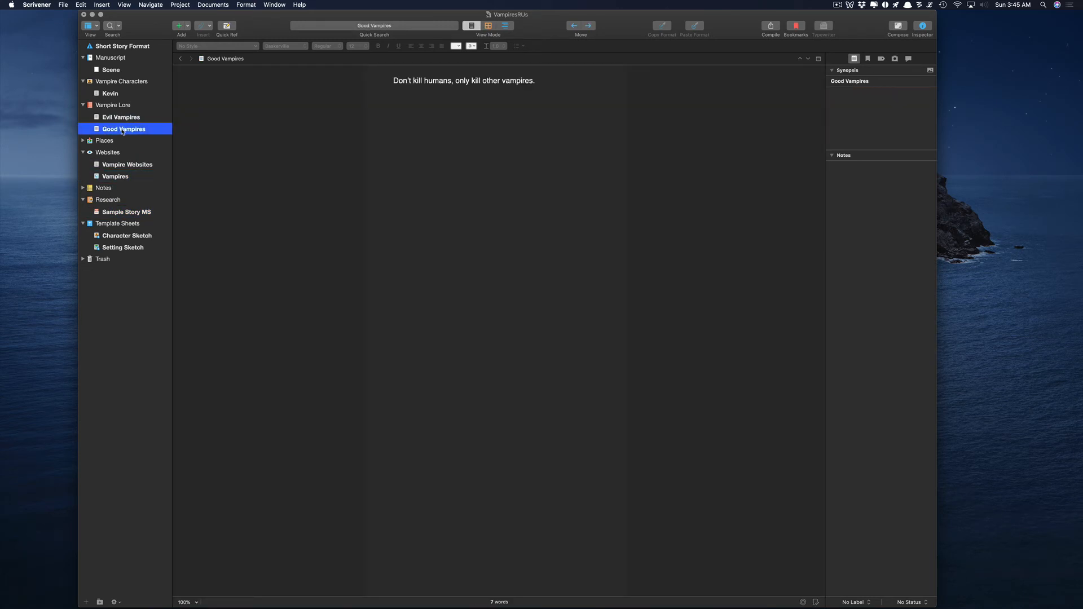
click(110, 94)
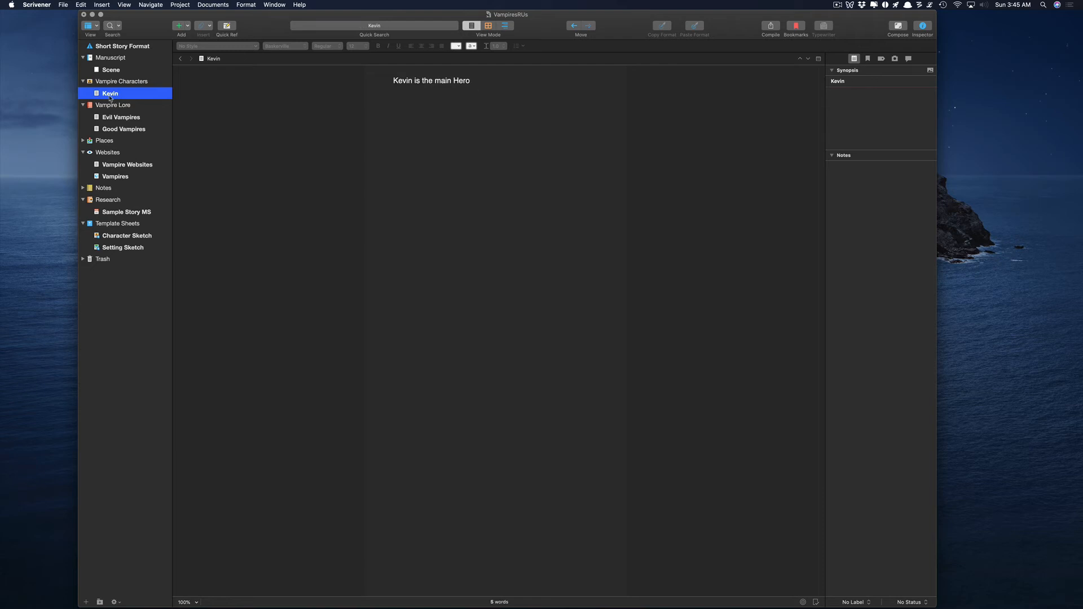
drag(145, 36, 142, 36)
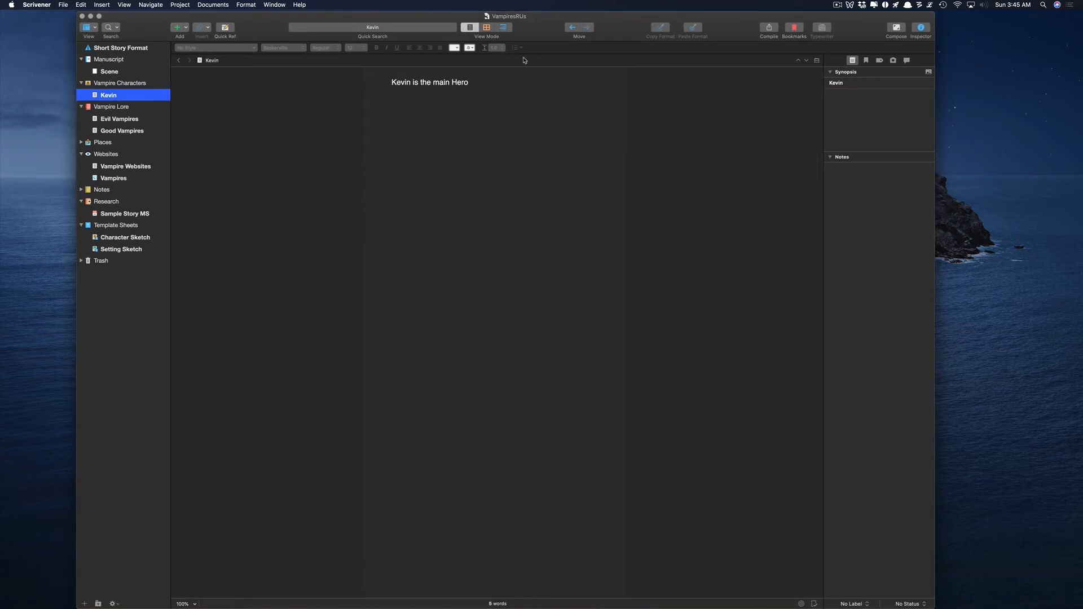
Close VampiresRUs, then pick Vampire Short Story again but cancel the new project.
click(82, 16)
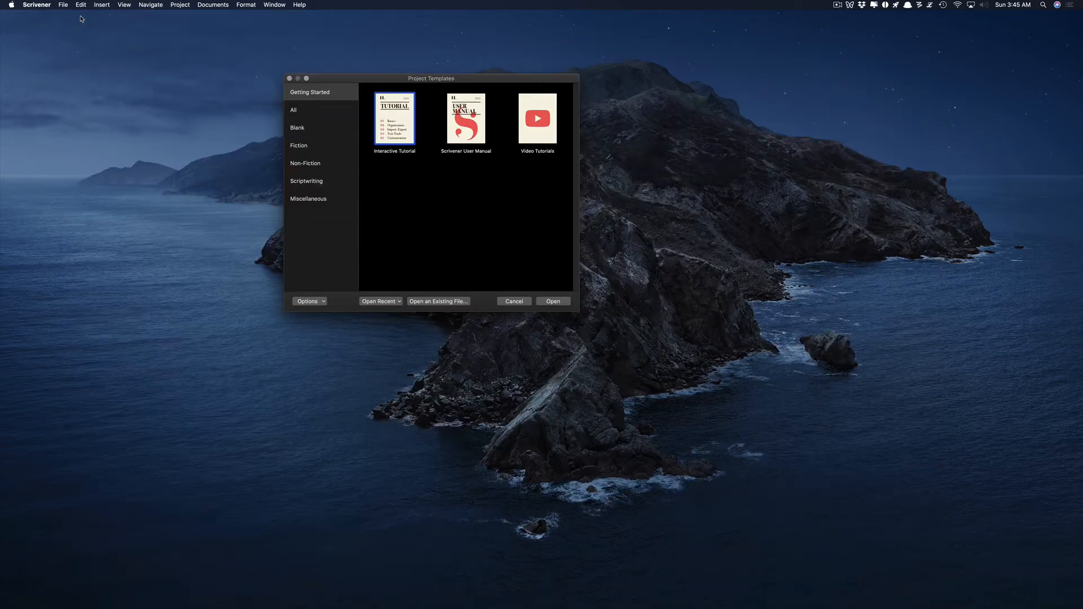
click(299, 146)
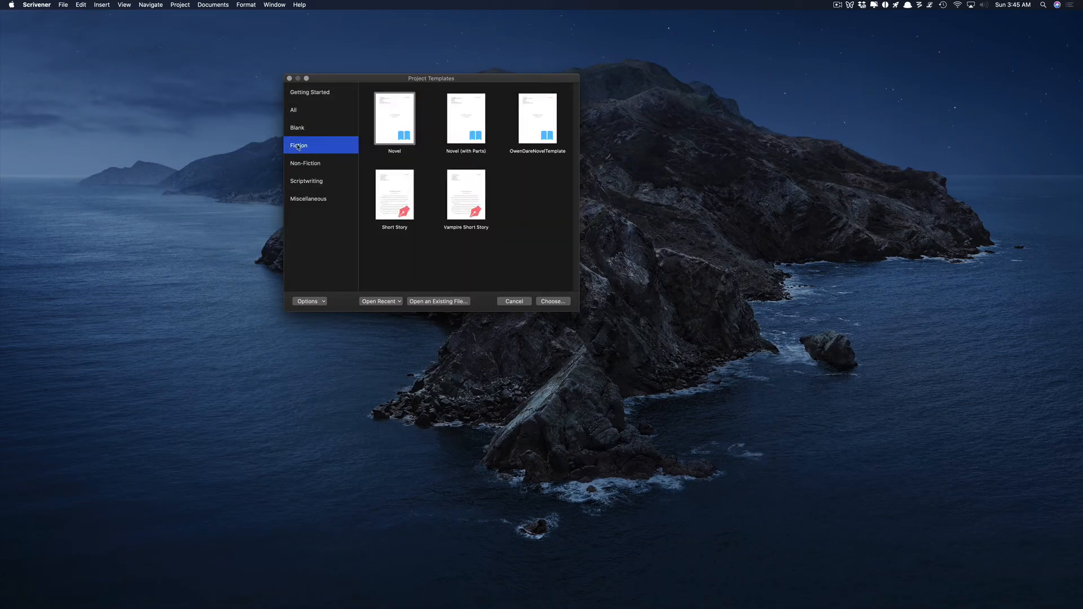
click(453, 189)
click(553, 302)
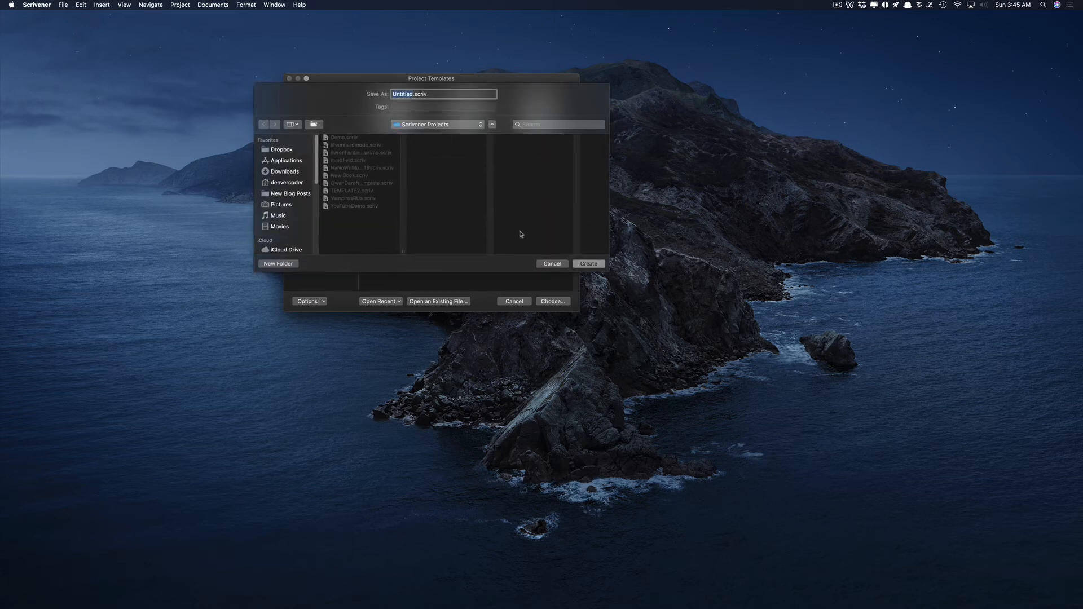
click(551, 263)
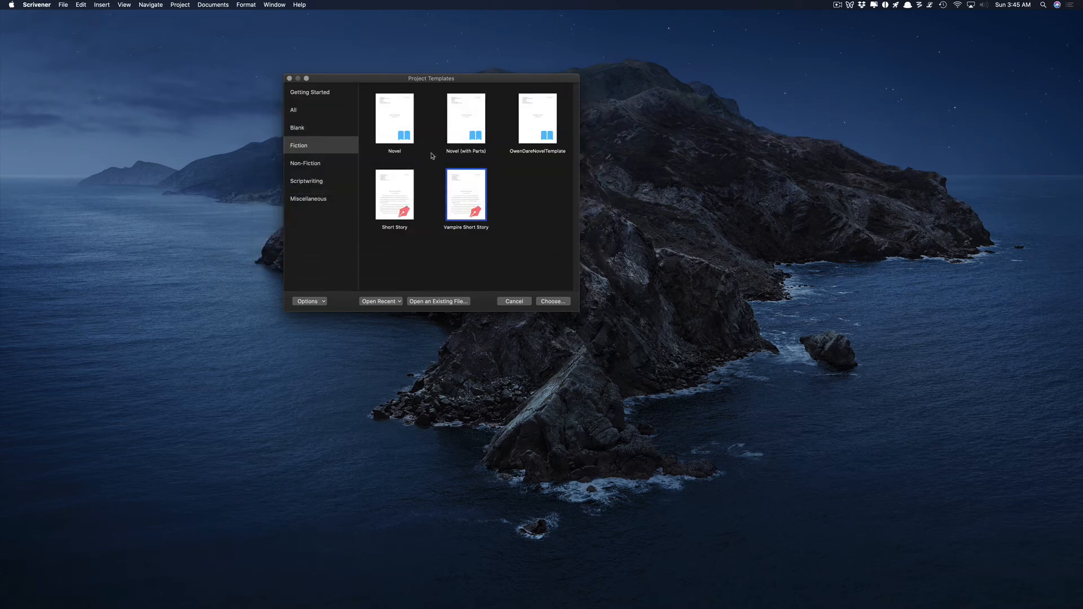
Reposition the templates window and select OwenDareNovelTemplate among the Fiction templates.
drag(494, 78, 336, 55)
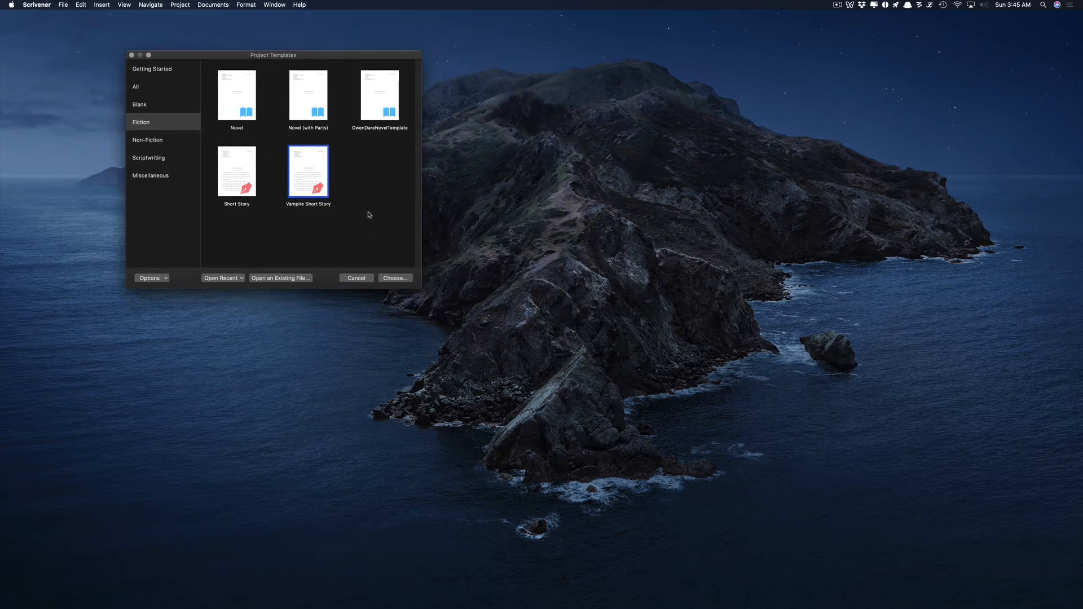
click(378, 106)
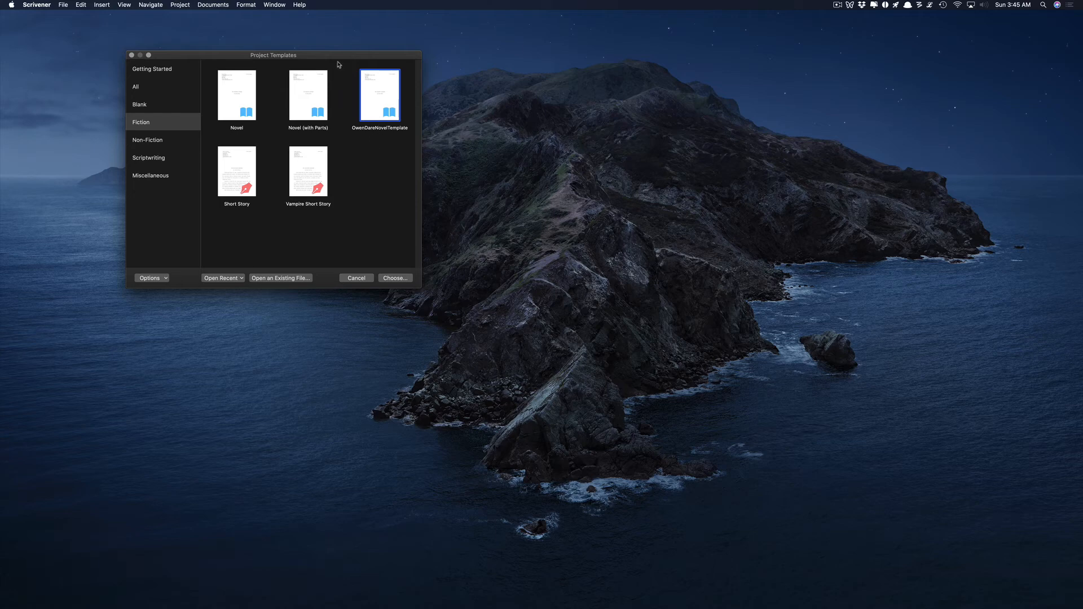
drag(336, 58, 360, 57)
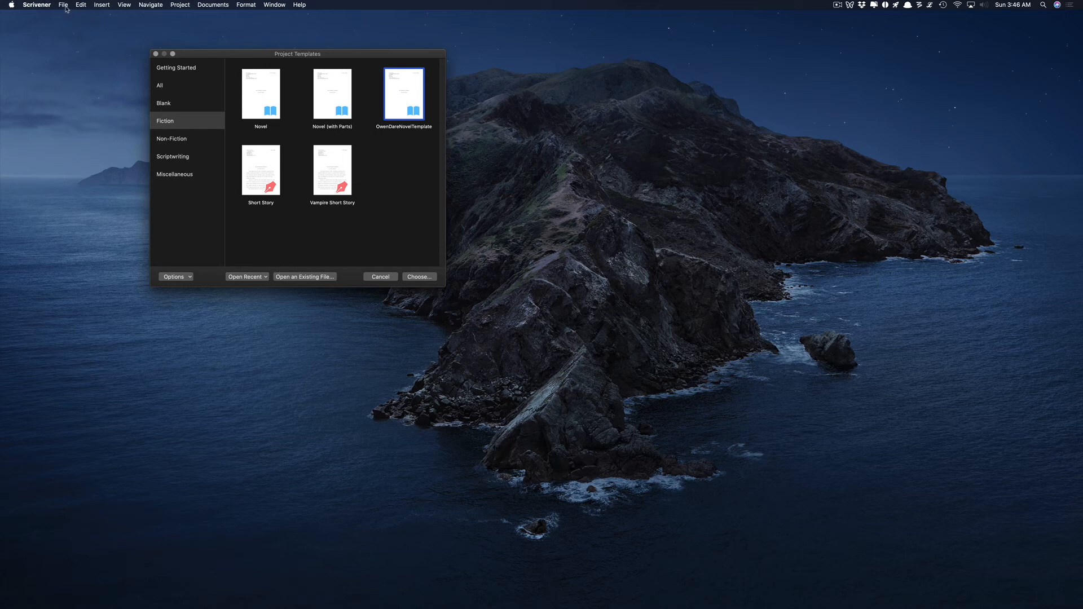
click(38, 5)
click(197, 28)
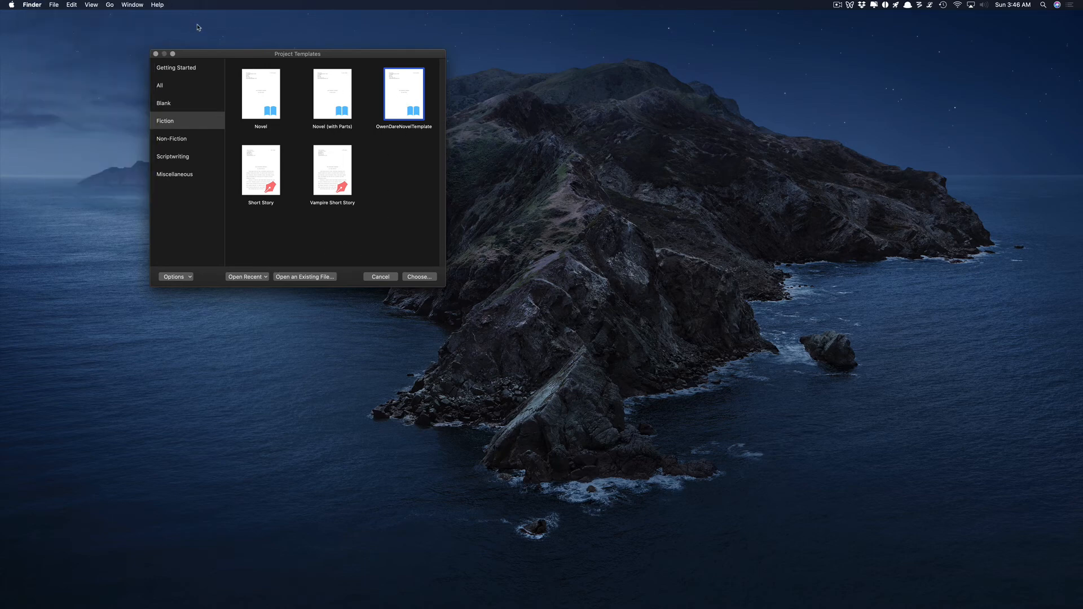
click(10, 5)
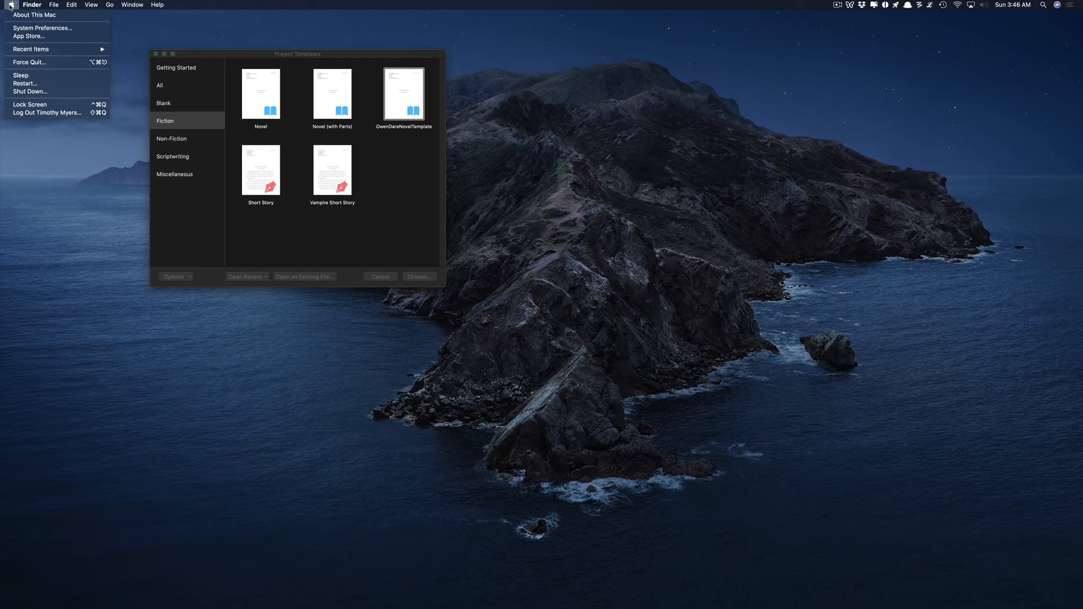
click(37, 5)
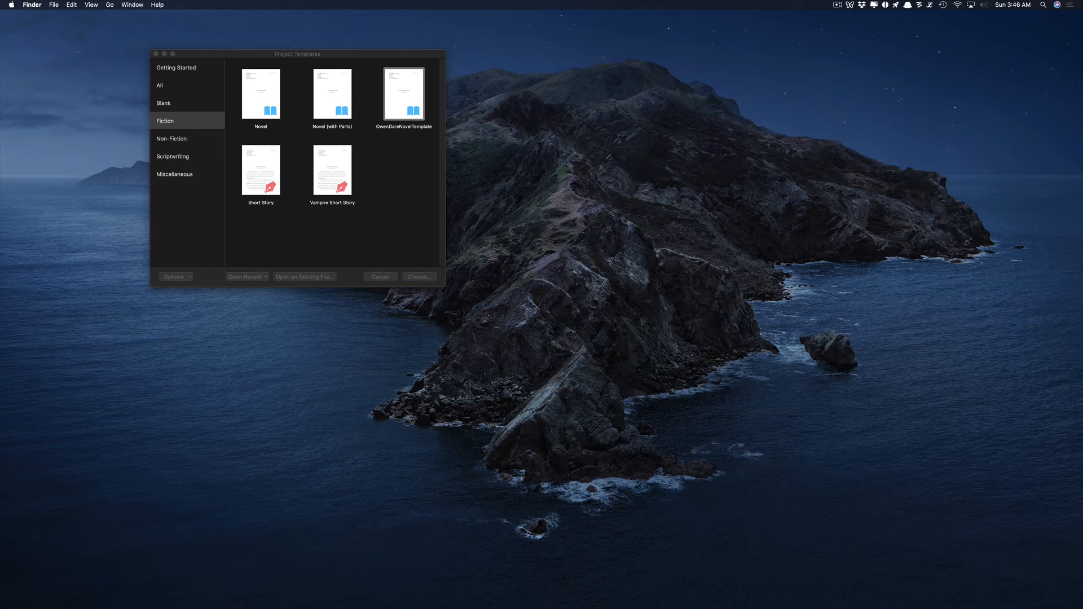
key(super+n)
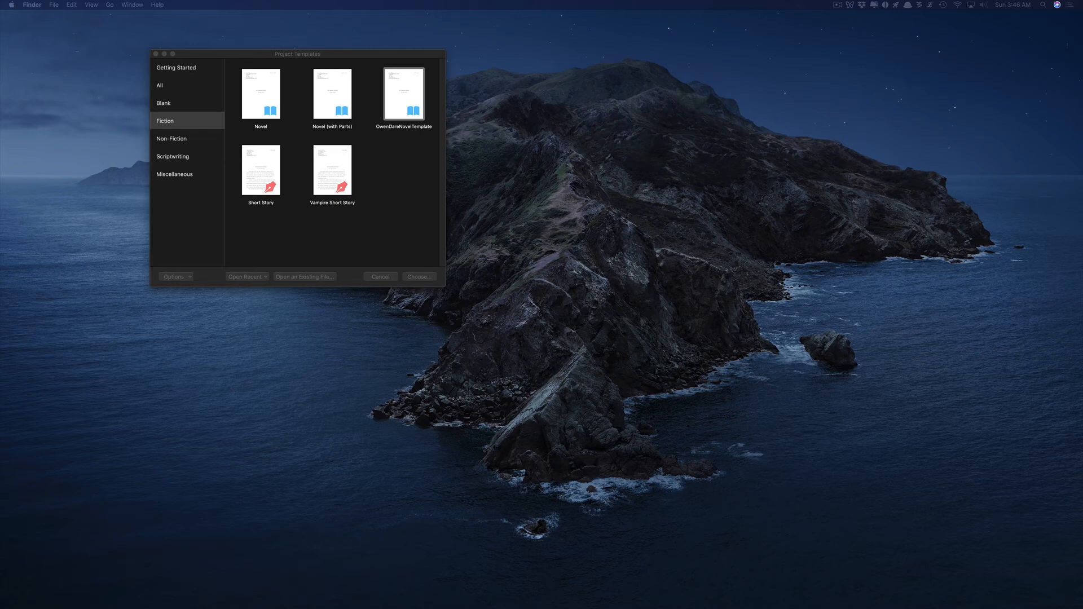
drag(1, 135, 579, 103)
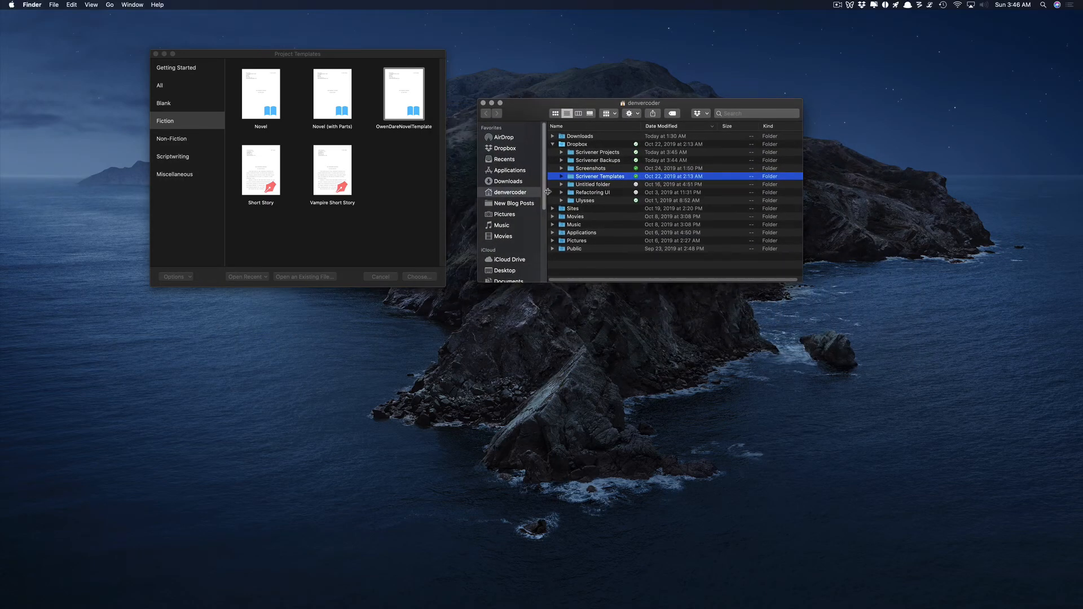
click(505, 150)
click(582, 153)
click(582, 160)
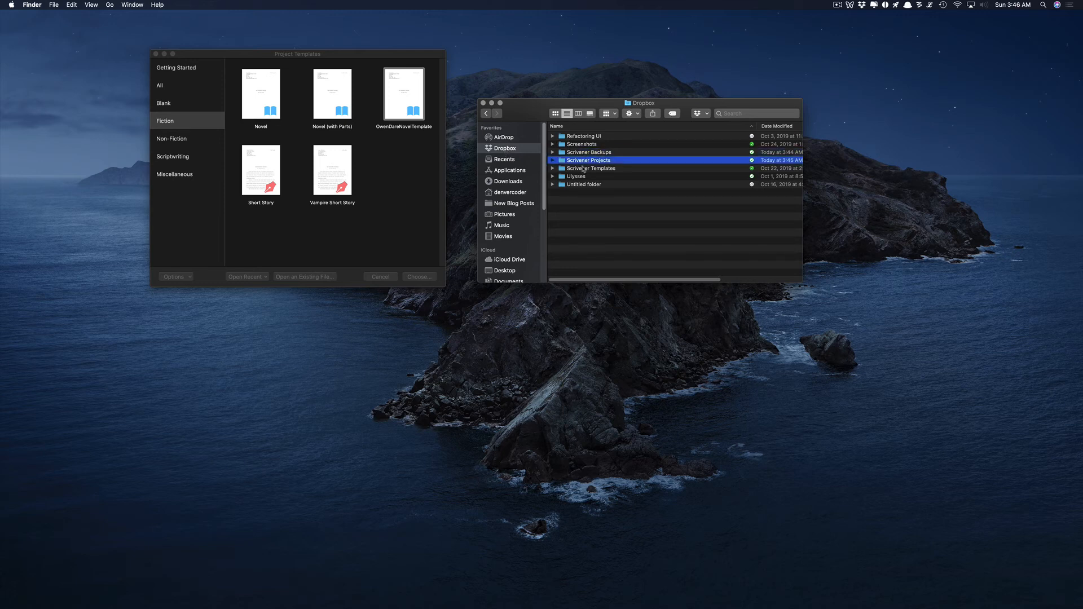
click(584, 169)
key(Right)
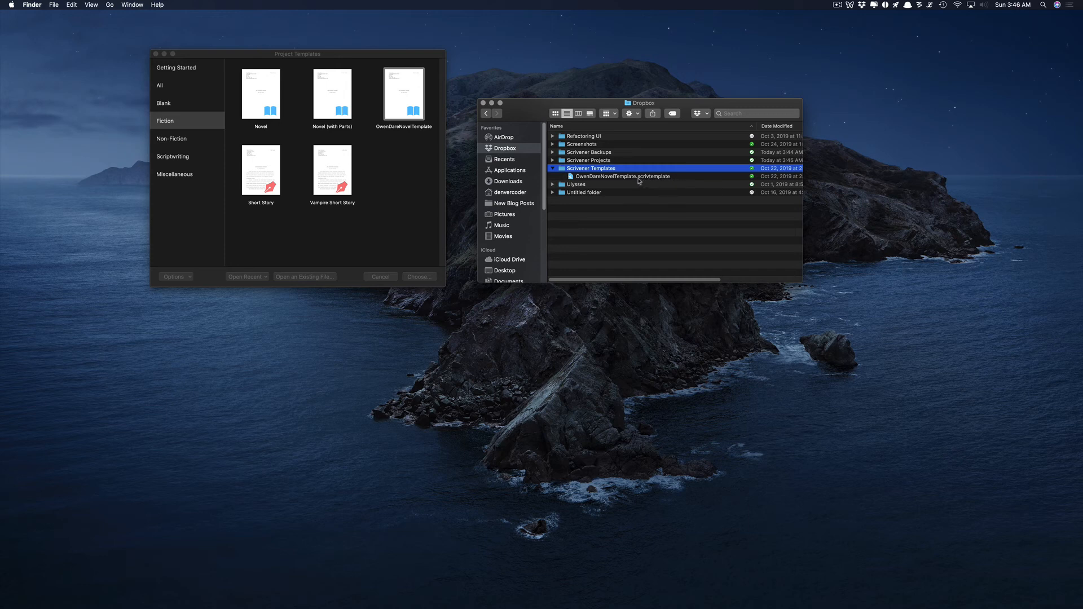
click(553, 169)
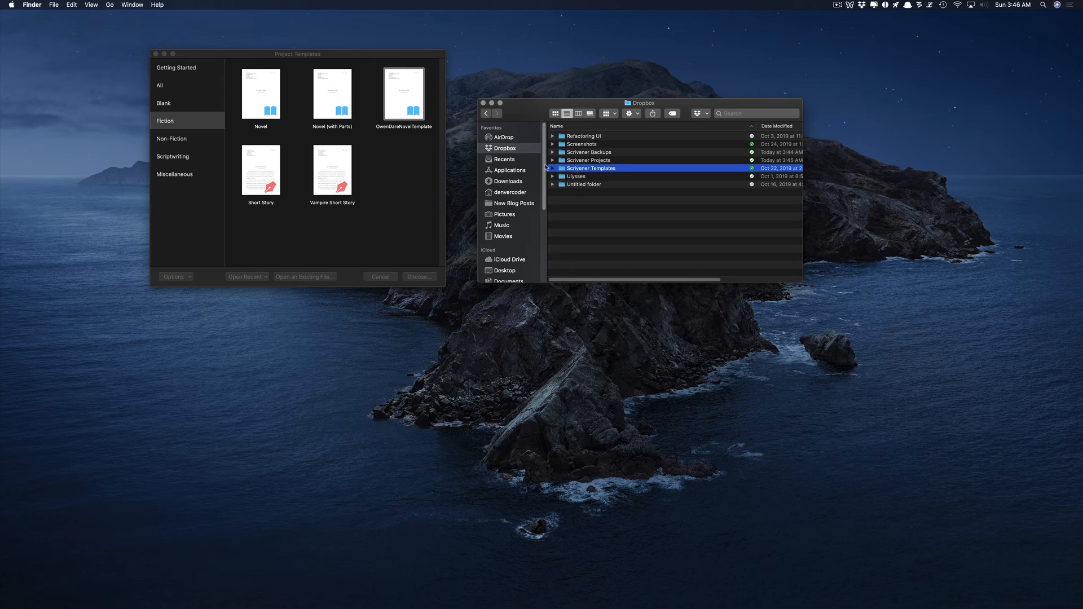
drag(523, 104, 597, 85)
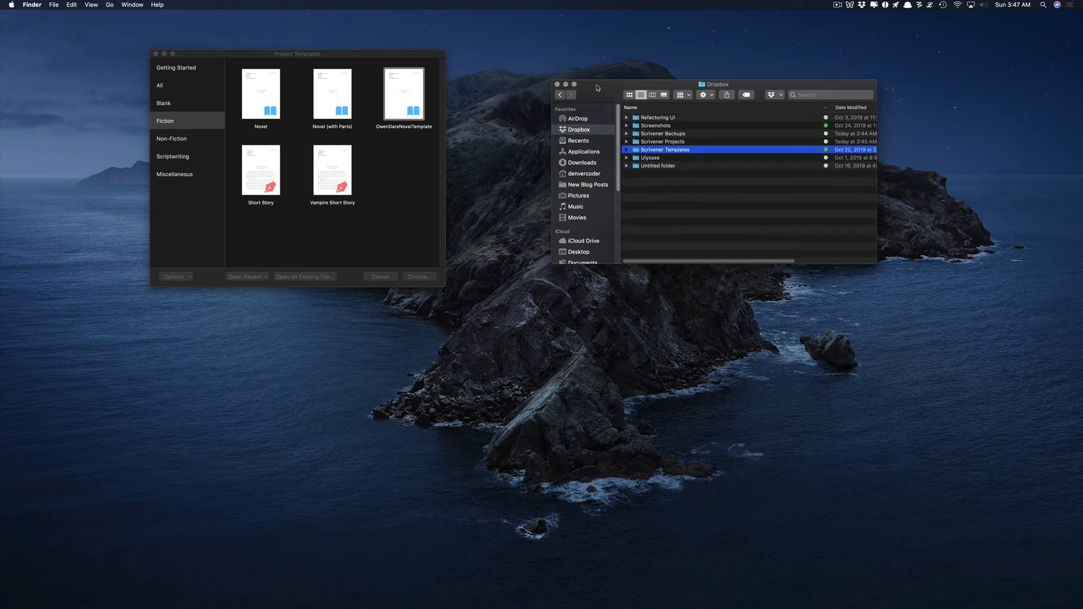
drag(598, 84, 544, 69)
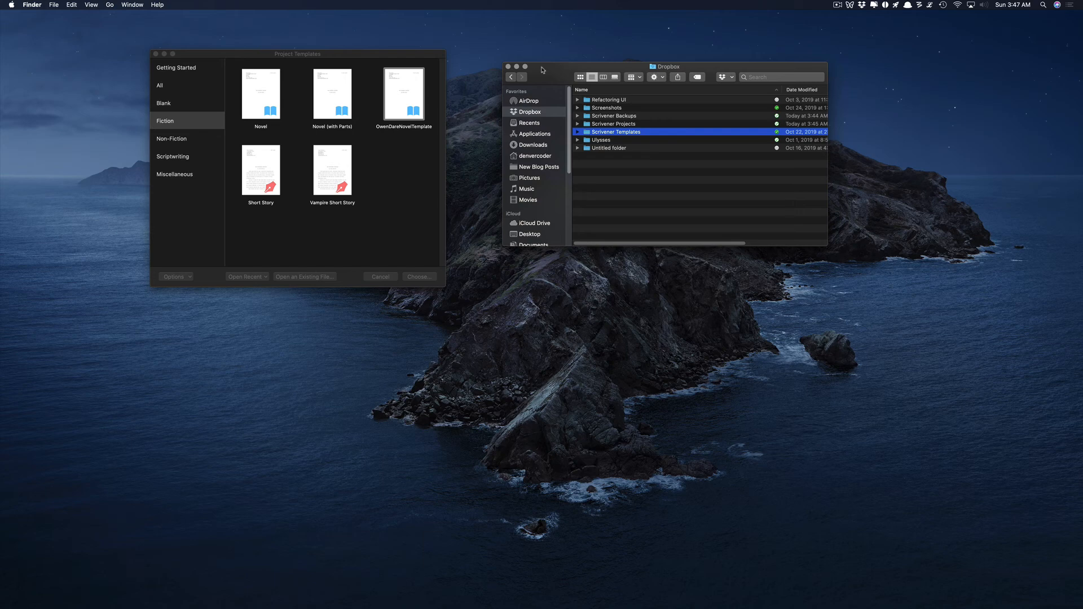
click(509, 67)
drag(266, 58, 163, 44)
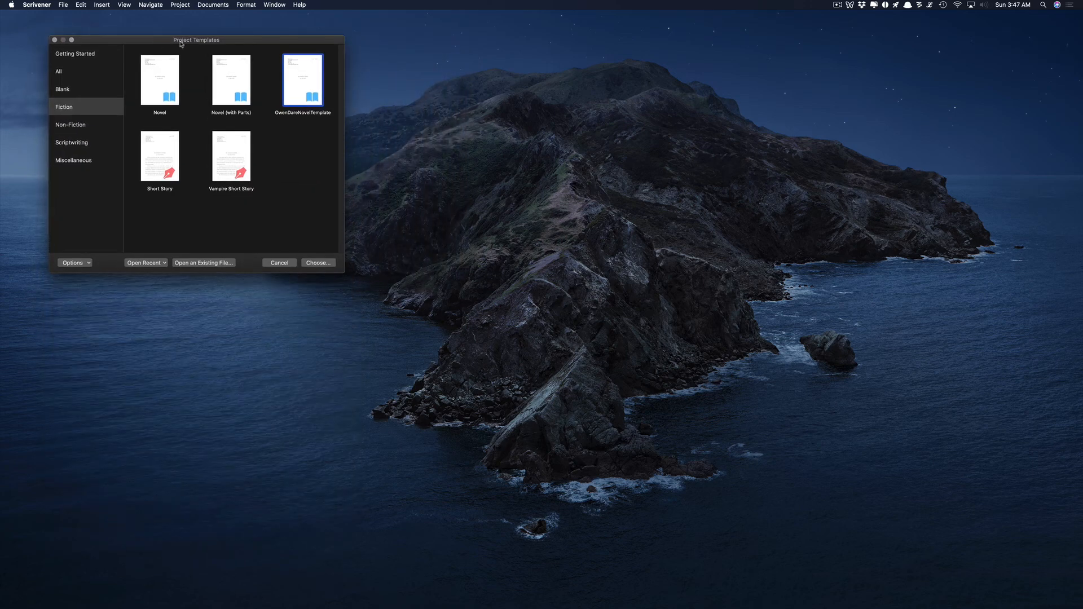
drag(261, 43, 259, 45)
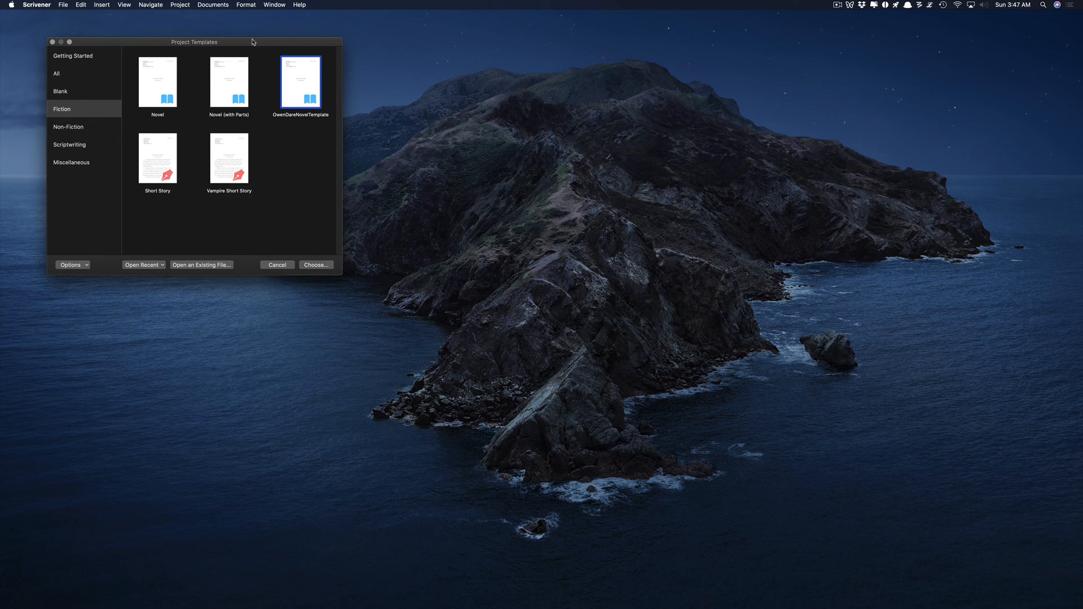
drag(253, 41, 258, 41)
drag(263, 41, 247, 41)
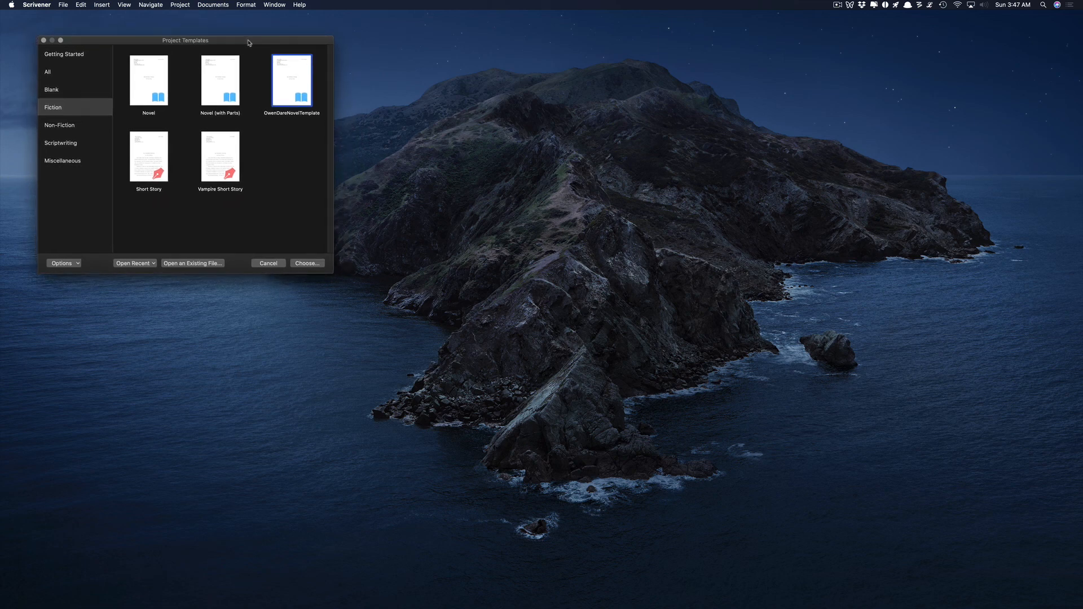
drag(252, 40, 255, 37)
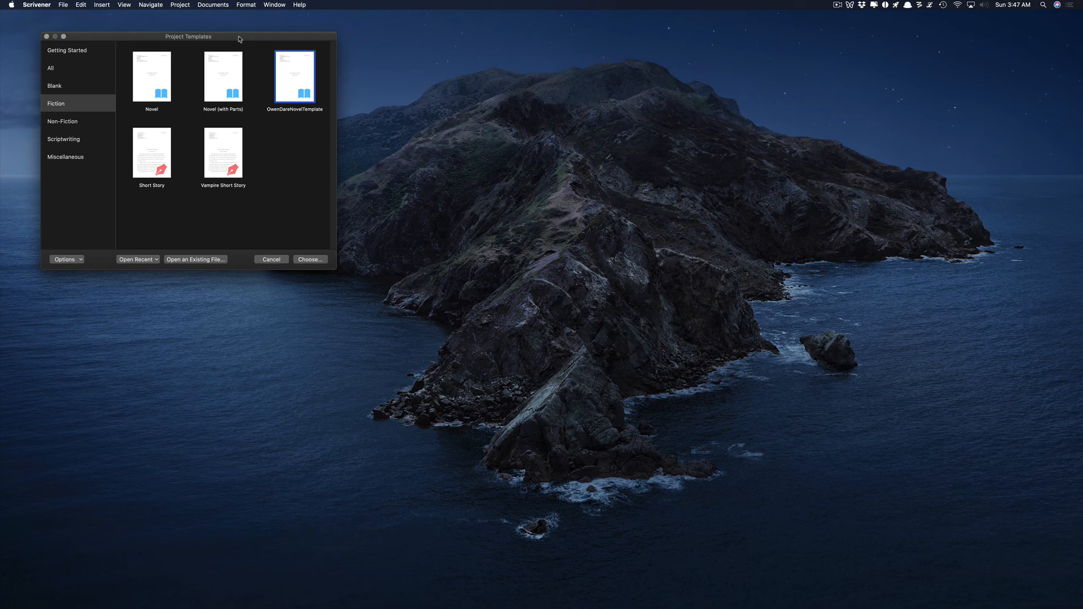
drag(239, 38, 247, 40)
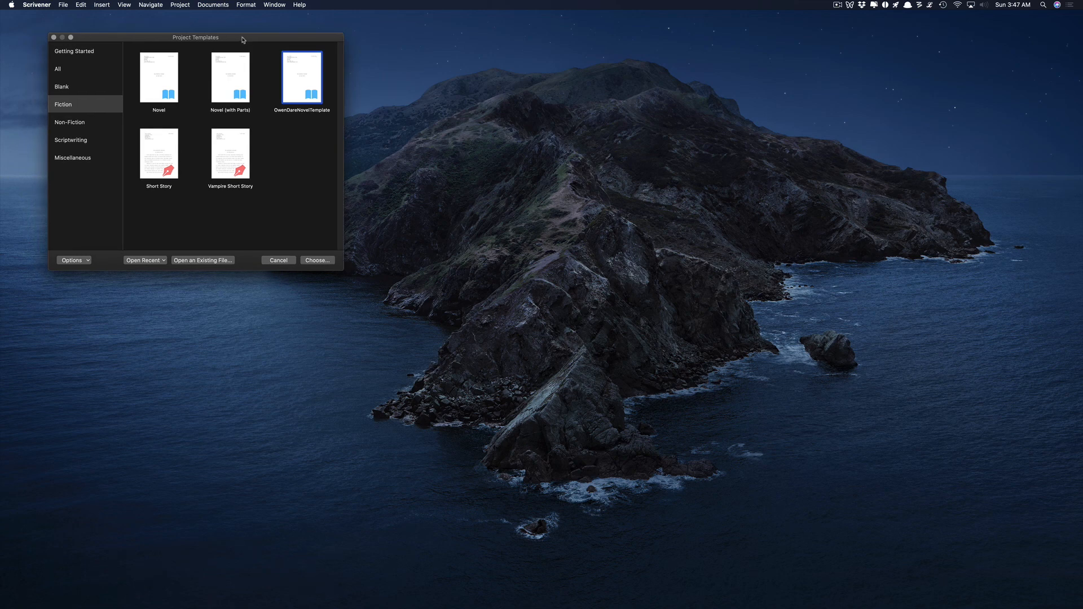